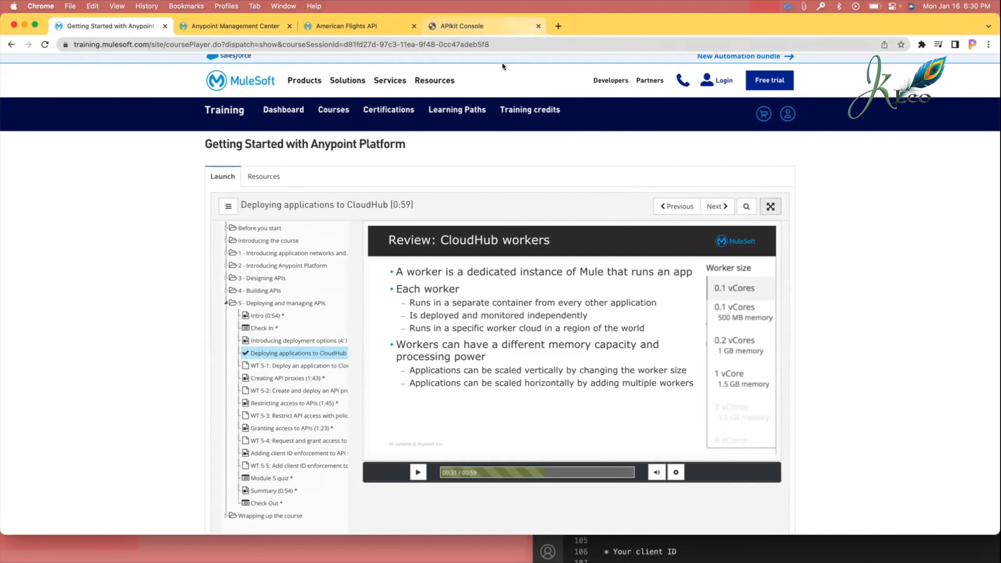
Search the web for "horizontal scaling and vertical scaling" in a new browser tab.
{"action": "left_click", "coordinate": [554, 25]}
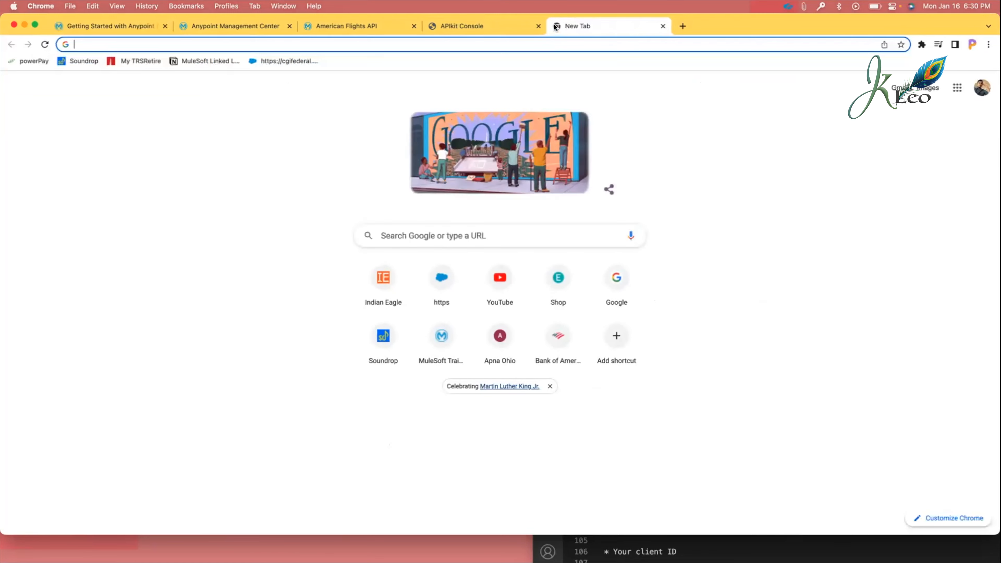
{"action": "type", "text": "hol"}
{"action": "key", "text": "BackSpace"}
{"action": "type", "text": "ri"}
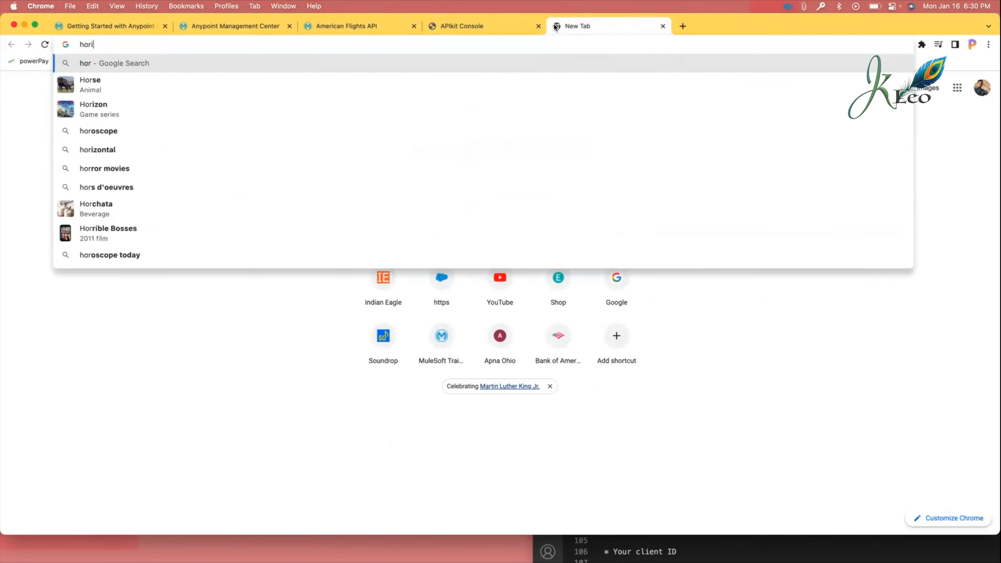
{"action": "type", "text": "zontal "}
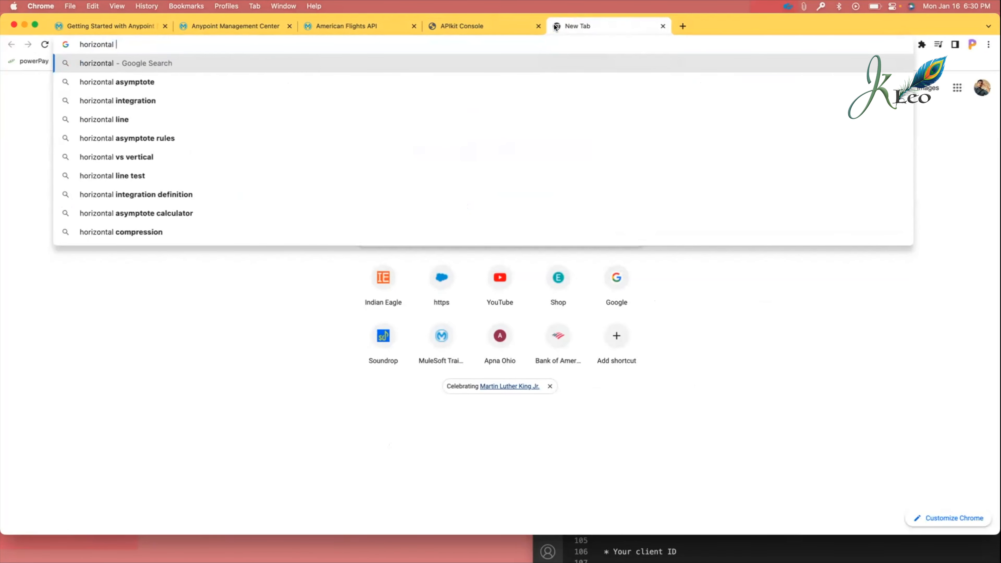
{"action": "type", "text": "scaling and"}
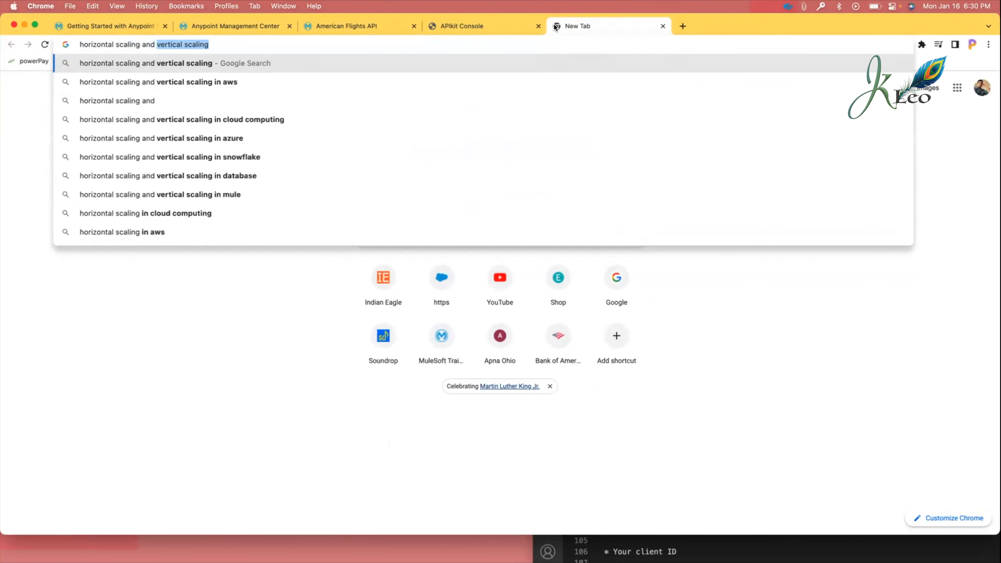
{"action": "key", "text": "Return"}
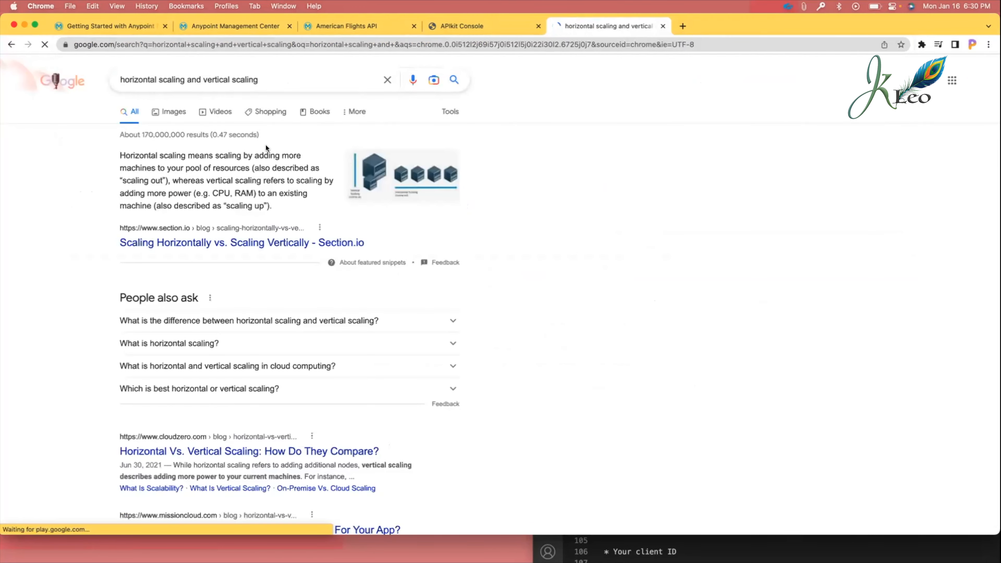
View the CloudZero and GeeksforGeeks scaling diagrams among the image results, and close the search tab.
{"action": "left_click", "coordinate": [168, 111]}
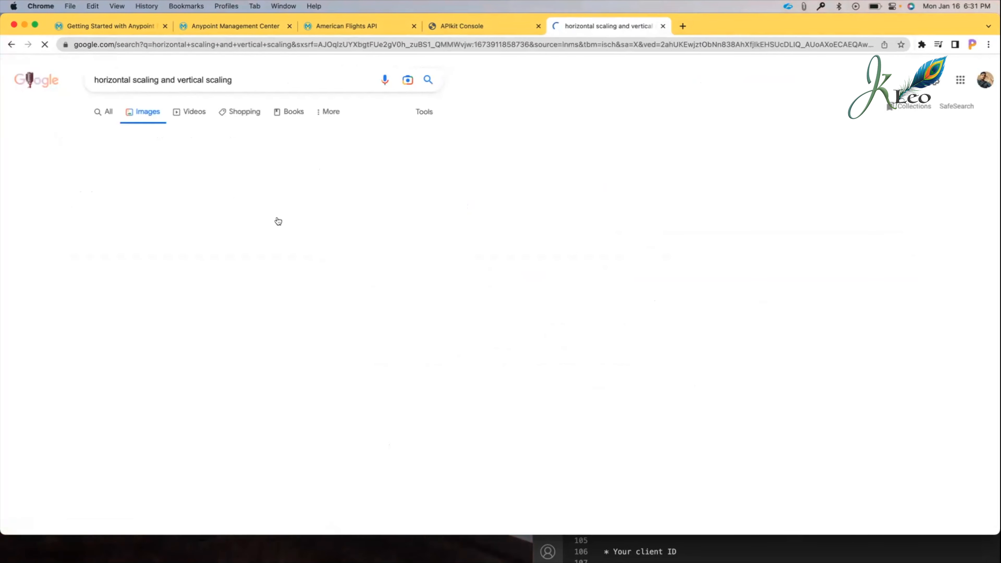
{"action": "left_click", "coordinate": [147, 234]}
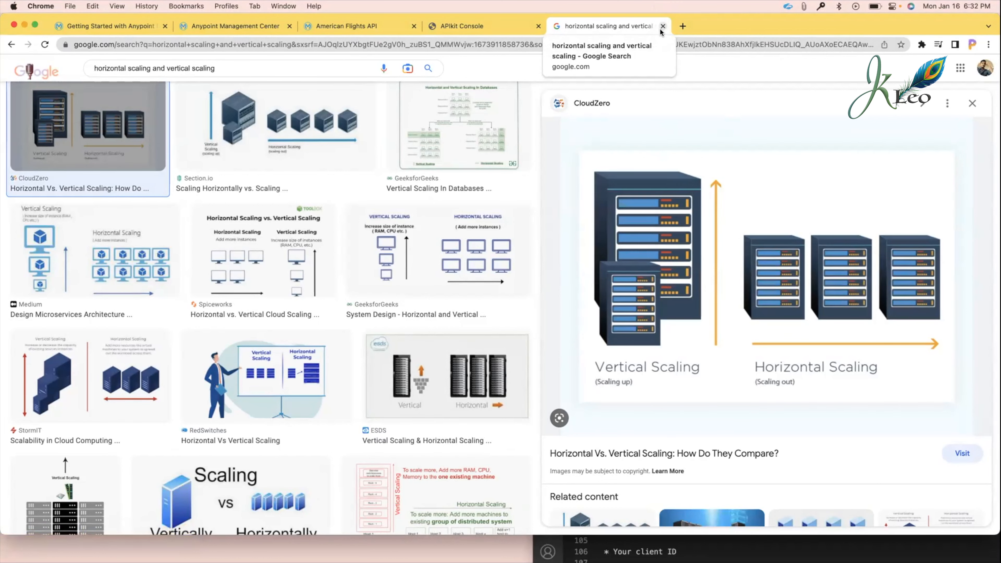
{"action": "left_click", "coordinate": [499, 233]}
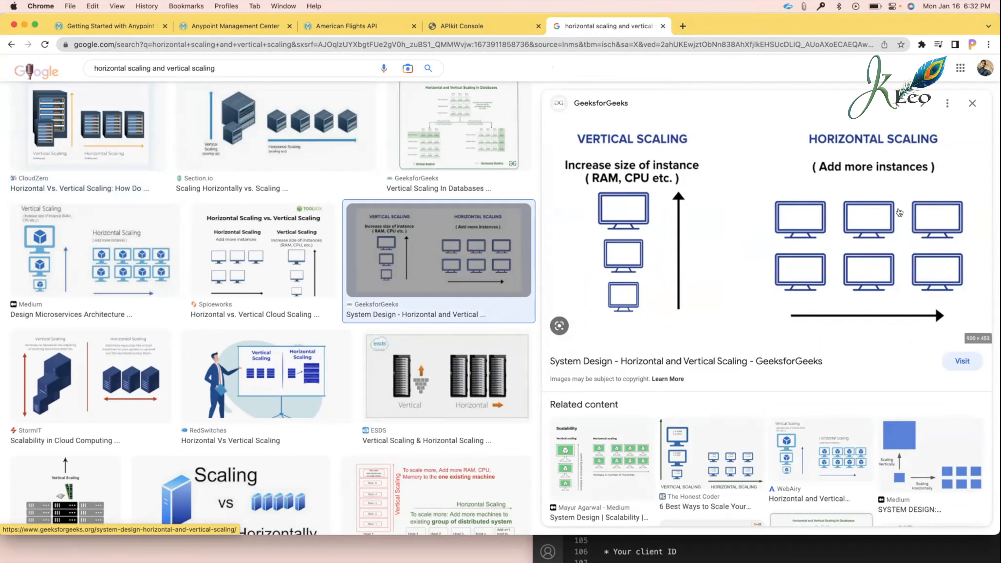
{"action": "left_click", "coordinate": [663, 26]}
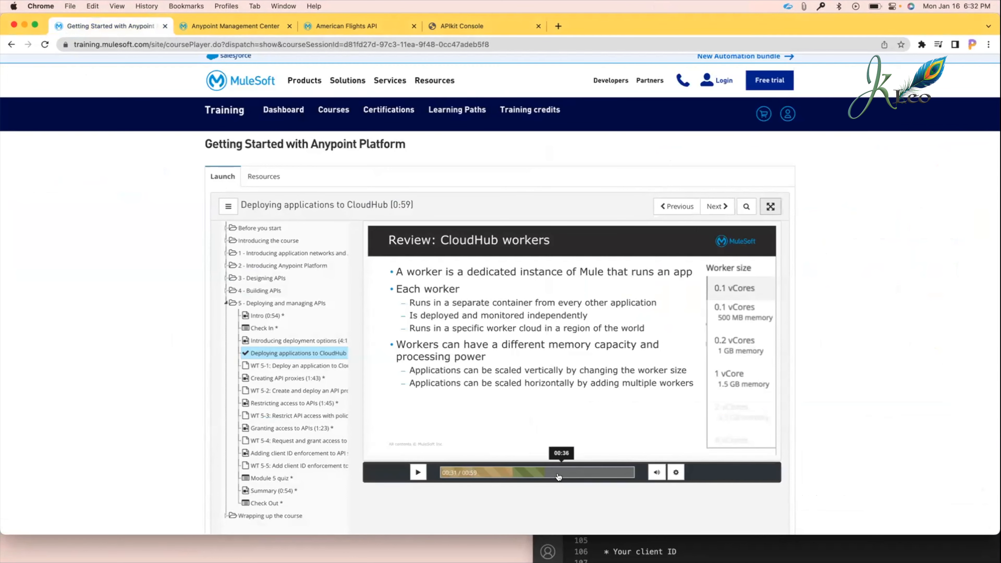
Skip to the end of the CloudHub deployment video and open walkthrough WT 5-1 in full screen.
{"action": "left_click", "coordinate": [581, 472]}
{"action": "left_click", "coordinate": [620, 473]}
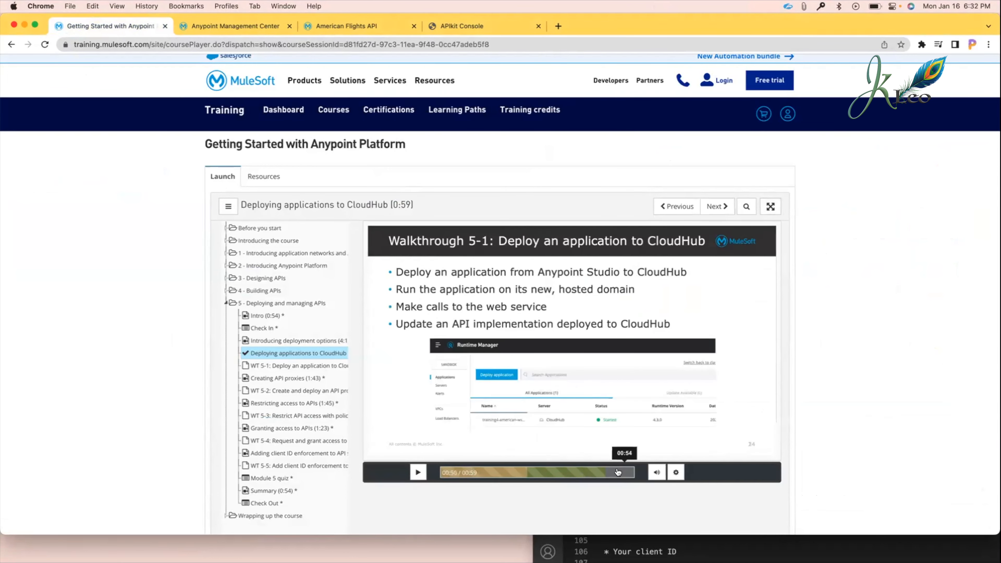
{"action": "left_click", "coordinate": [296, 366]}
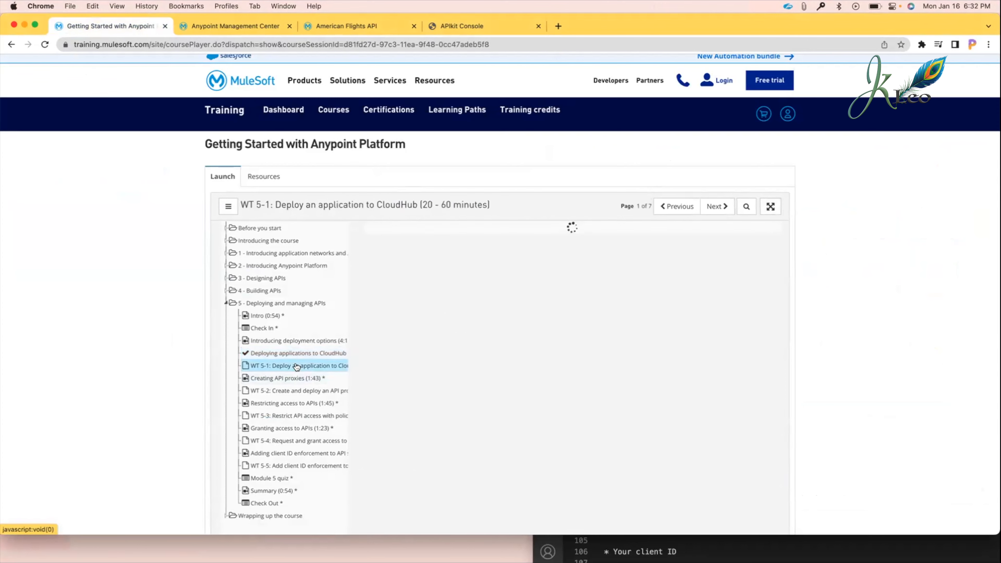
{"action": "scroll", "coordinate": [547, 369], "scroll_direction": "down", "scroll_amount": 2}
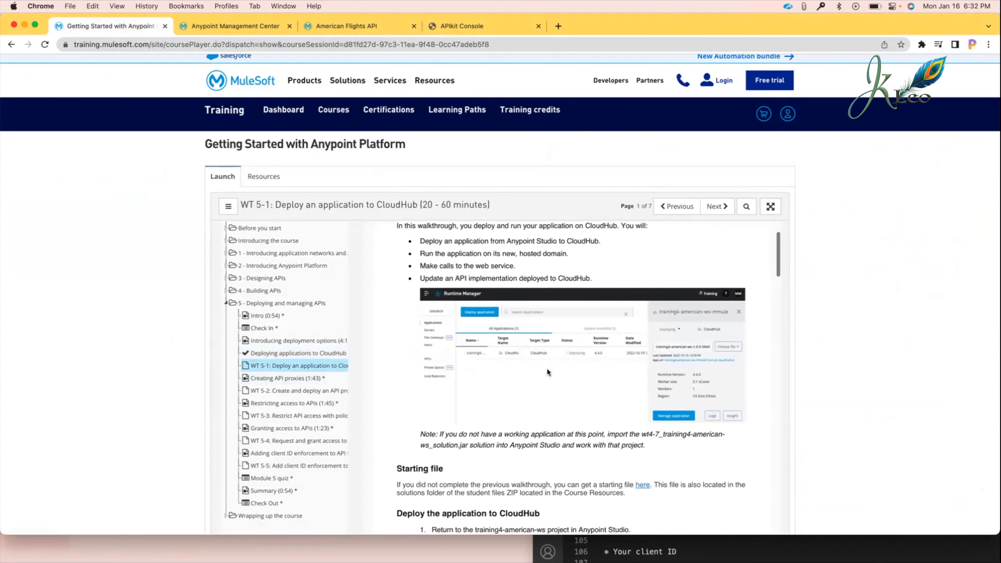
{"action": "scroll", "coordinate": [546, 369], "scroll_direction": "up", "scroll_amount": 2}
{"action": "left_click", "coordinate": [768, 206]}
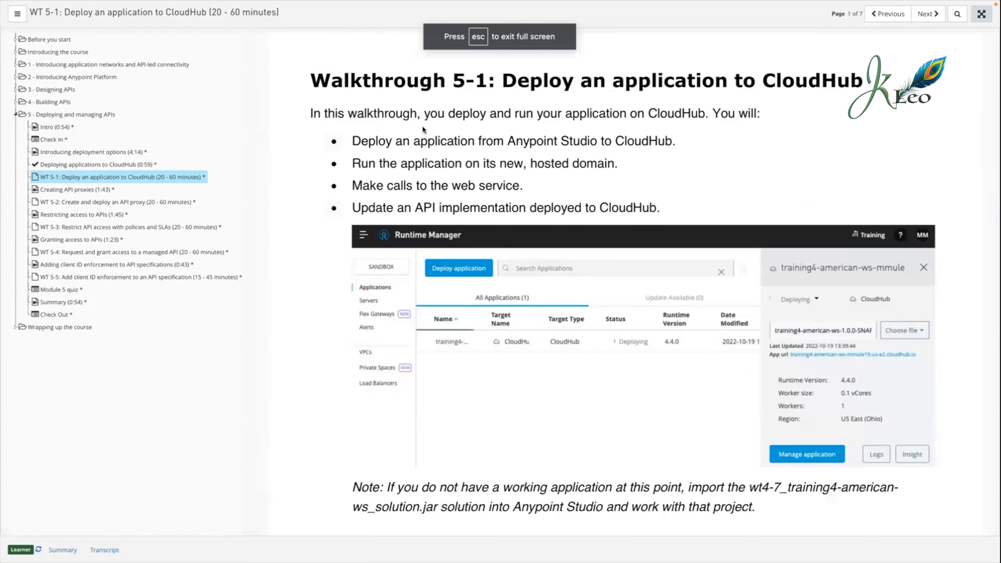
Read the walkthrough's starting file notes and first instructions for deploying the application to CloudHub.
{"action": "scroll", "coordinate": [526, 145], "scroll_direction": "down", "scroll_amount": 10}
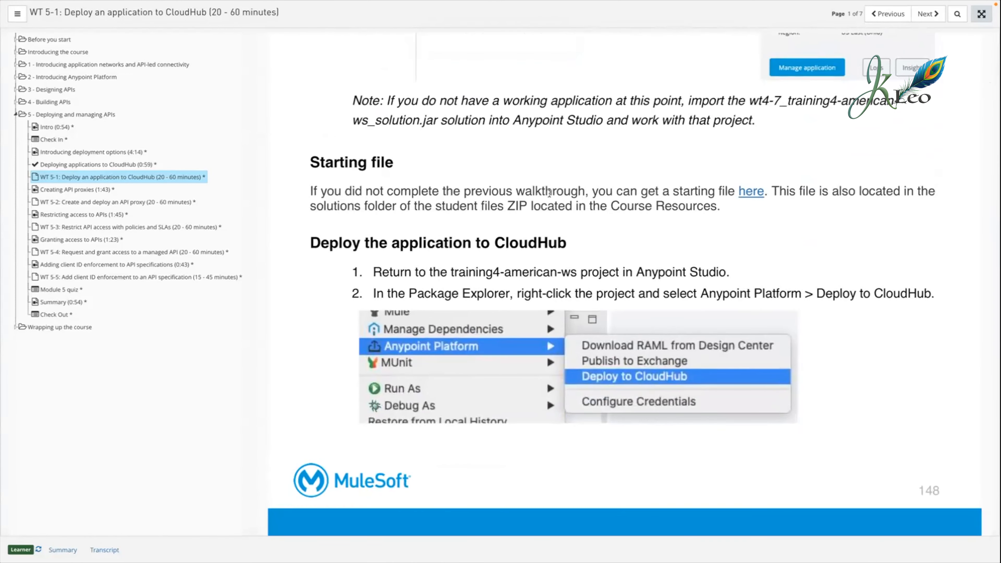
{"action": "scroll", "coordinate": [661, 289], "scroll_direction": "down", "scroll_amount": 1}
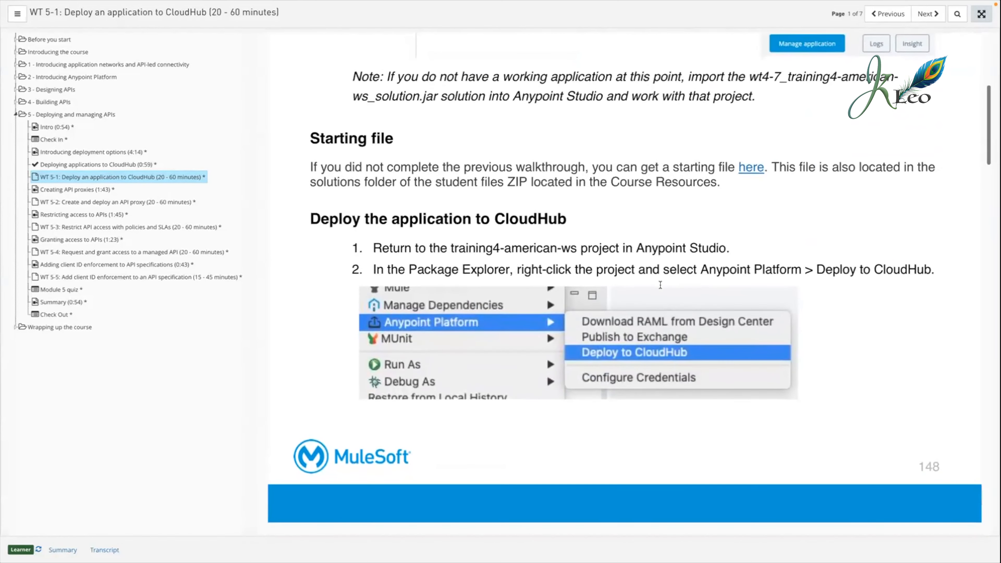
{"action": "scroll", "coordinate": [661, 285], "scroll_direction": "down", "scroll_amount": 1}
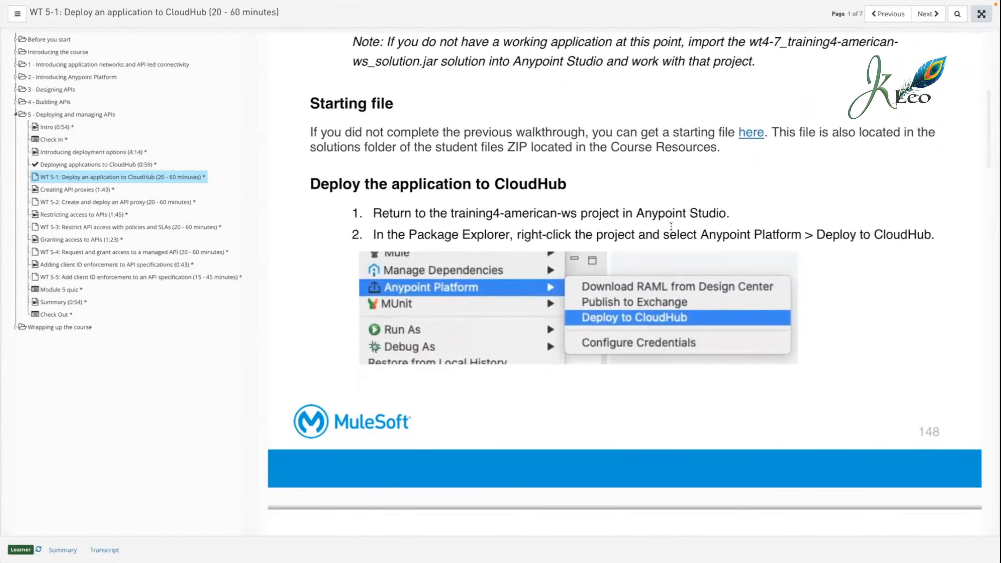
{"action": "scroll", "coordinate": [677, 225], "scroll_direction": "down", "scroll_amount": 1}
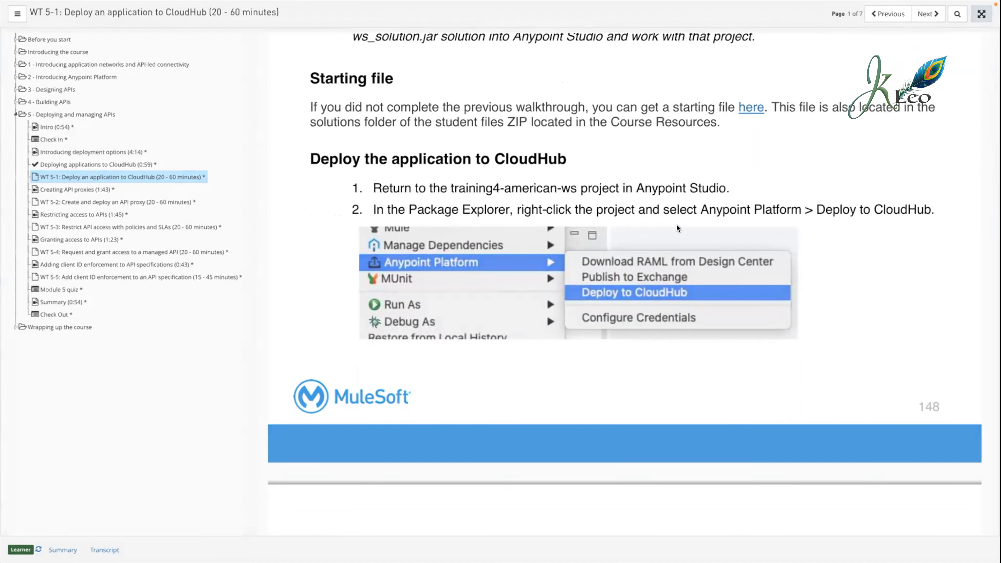
Switch to Anypoint Studio, collapse the munit-demo-api project and start deploying the training4-american-ws project to CloudHub.
{"action": "key", "text": "ctrl+Right"}
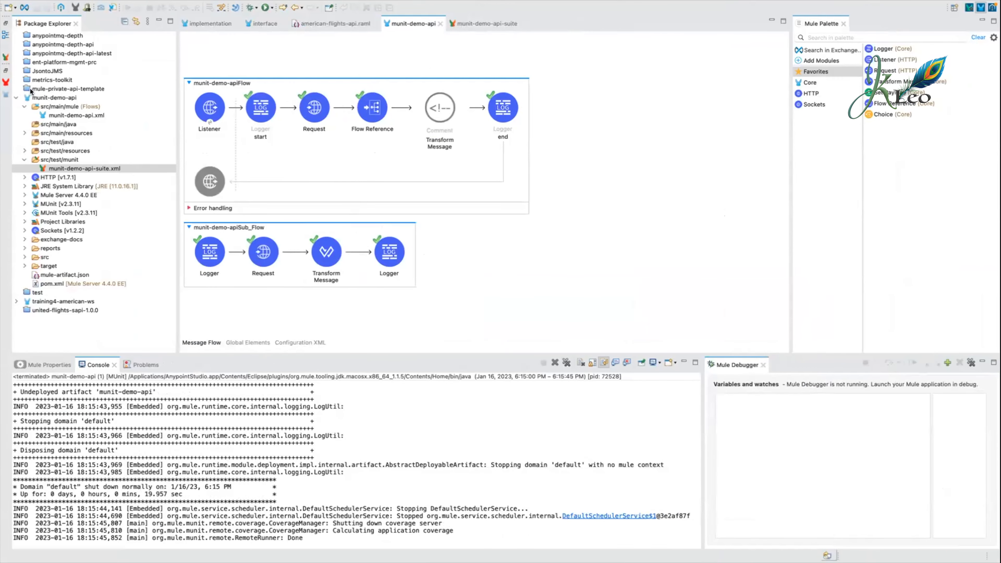
{"action": "left_click", "coordinate": [16, 97]}
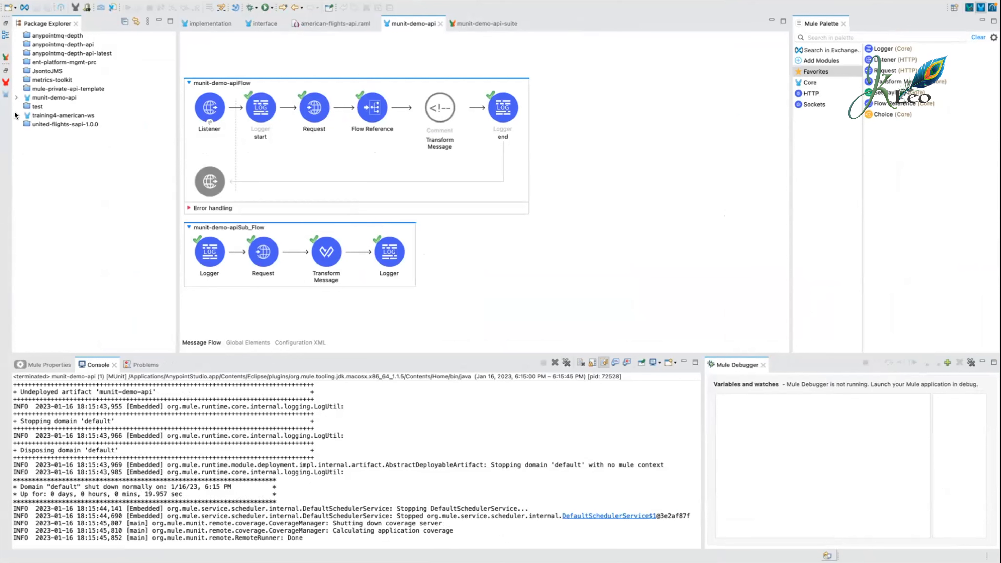
{"action": "left_click", "coordinate": [16, 115]}
{"action": "left_click", "coordinate": [91, 116]}
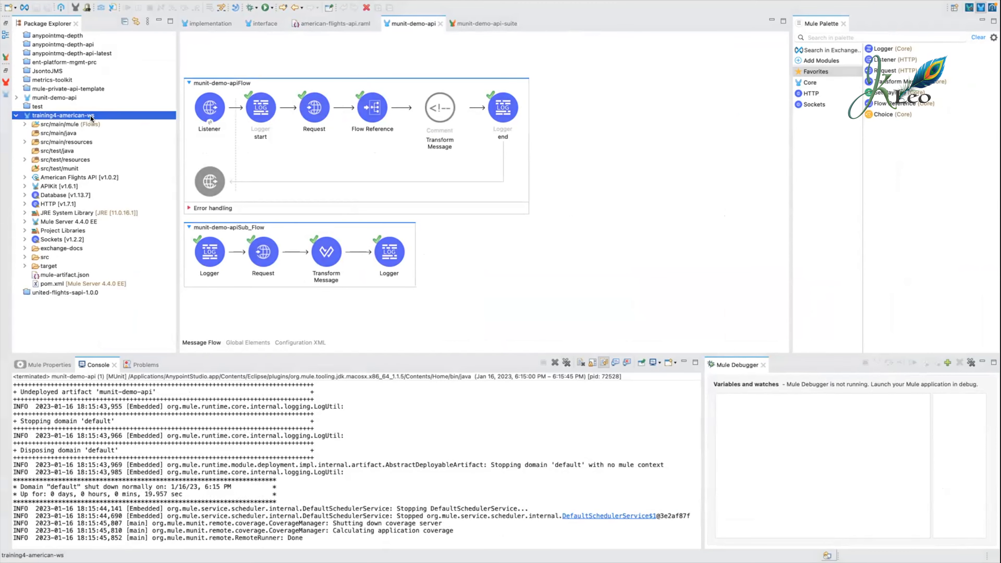
{"action": "right_click", "coordinate": [91, 116]}
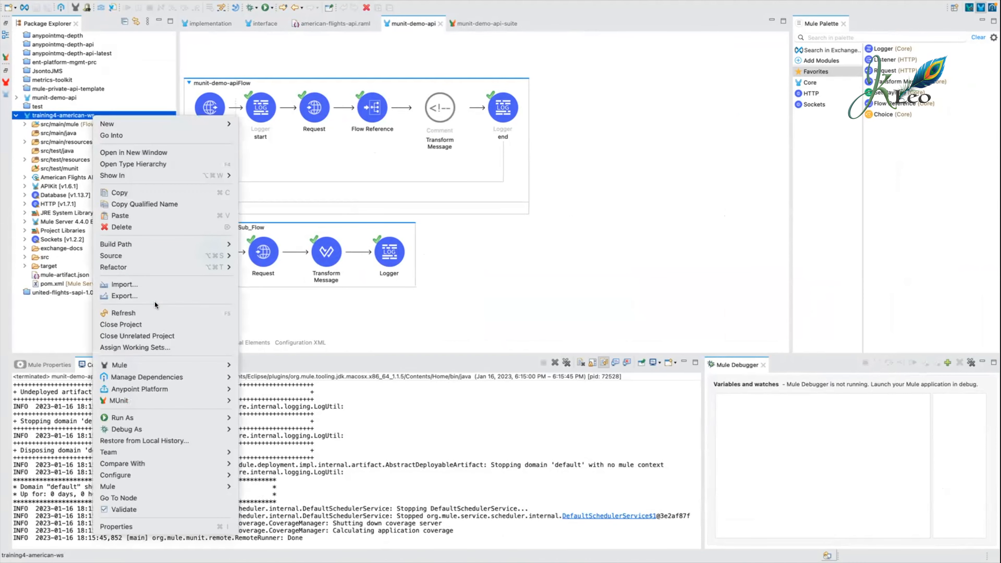
{"action": "mouse_move", "coordinate": [185, 376]}
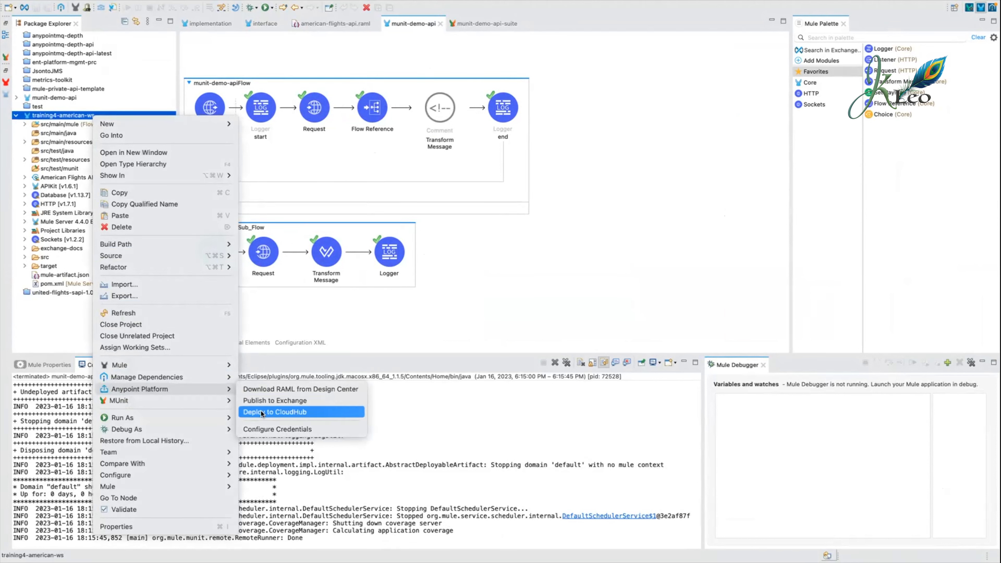
{"action": "left_click", "coordinate": [314, 410]}
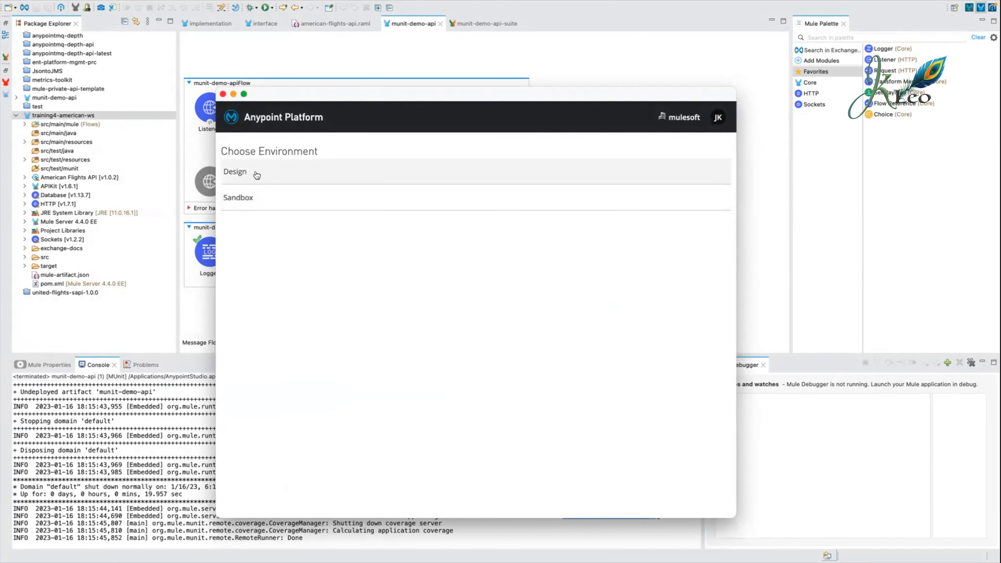
Check the walkthrough's environment instruction in the browser, and choose Sandbox as the deployment environment in Anypoint Studio.
{"action": "key", "text": "ctrl+Left"}
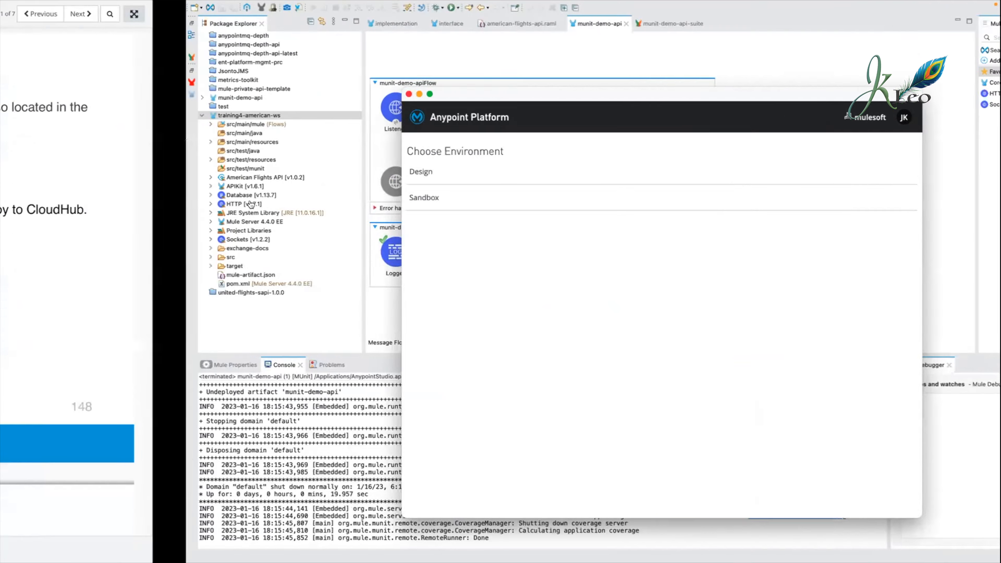
{"action": "scroll", "coordinate": [520, 299], "scroll_direction": "down", "scroll_amount": 10}
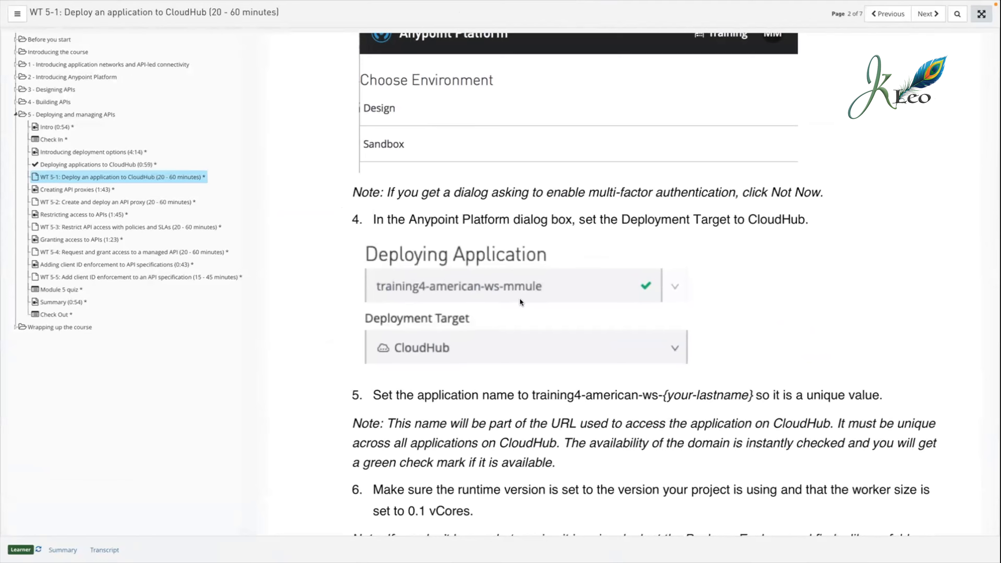
{"action": "scroll", "coordinate": [520, 302], "scroll_direction": "up", "scroll_amount": 2}
{"action": "key", "text": "ctrl+Right"}
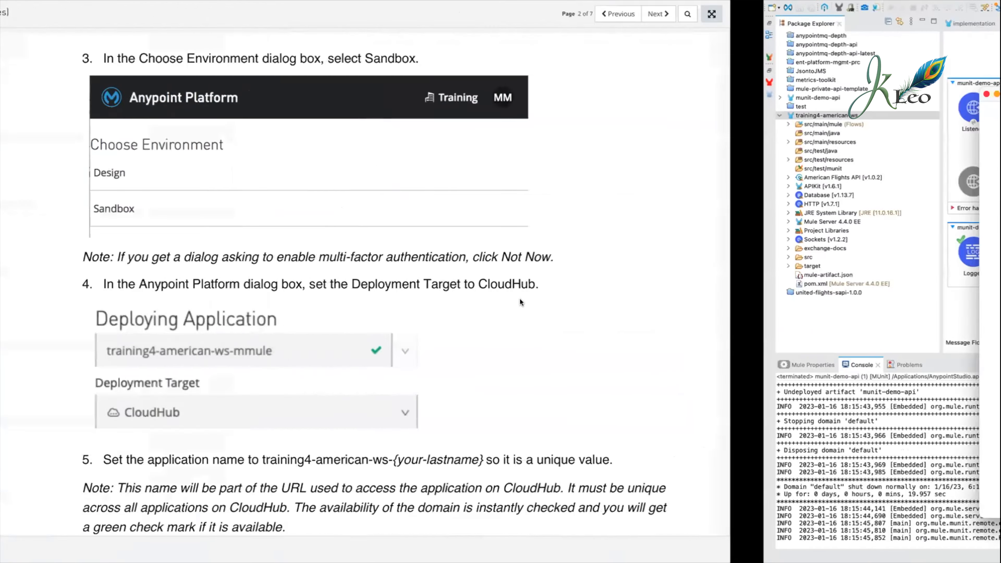
{"action": "left_click", "coordinate": [371, 199]}
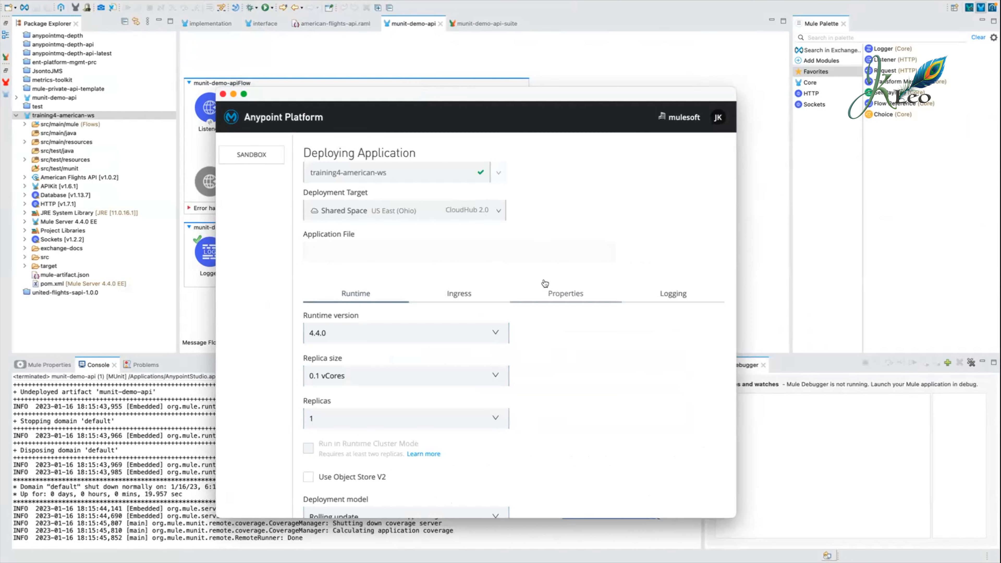
Widen the Anypoint Platform deployment window and look over the application's runtime settings.
{"action": "left_click_drag", "start_coordinate": [736, 515], "coordinate": [858, 506]}
{"action": "scroll", "coordinate": [579, 407], "scroll_direction": "down", "scroll_amount": 2}
{"action": "scroll", "coordinate": [580, 407], "scroll_direction": "up", "scroll_amount": 2}
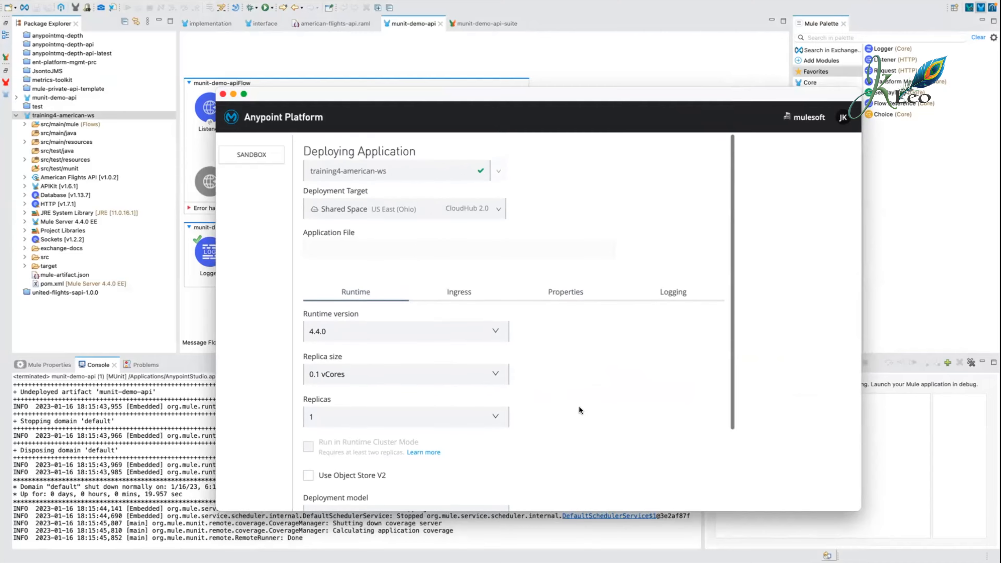
Switch to the browser walkthrough and read steps 4 to 7 on deployment target, application name, runtime version and worker size.
{"action": "key", "text": "ctrl+Left"}
{"action": "scroll", "coordinate": [561, 351], "scroll_direction": "down", "scroll_amount": 6}
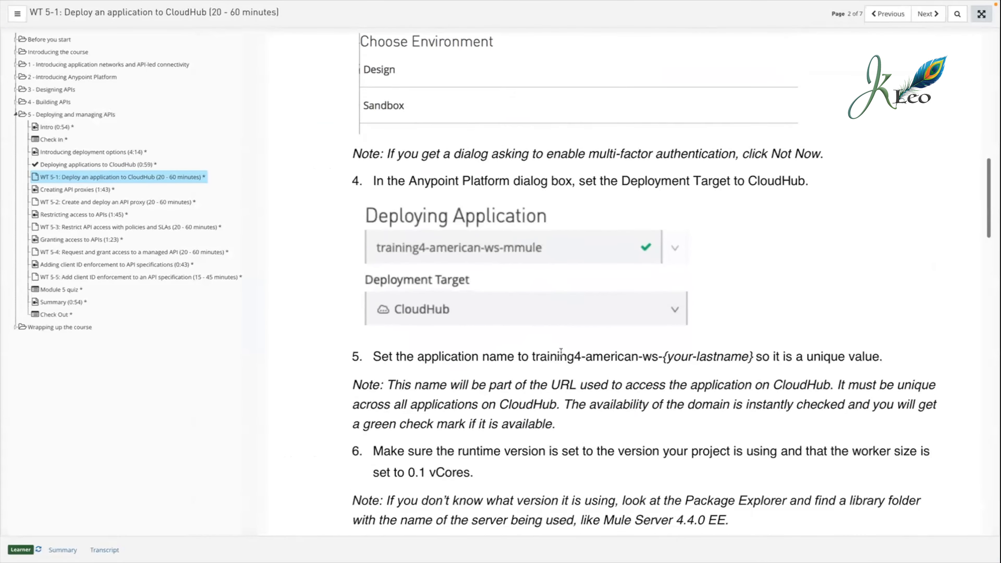
{"action": "scroll", "coordinate": [561, 351], "scroll_direction": "down", "scroll_amount": 1}
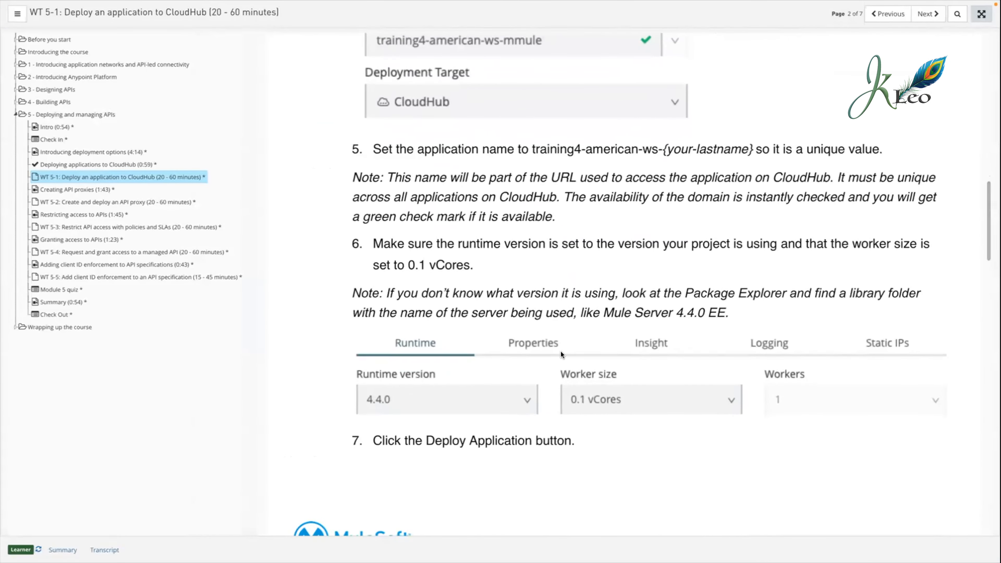
{"action": "scroll", "coordinate": [561, 354], "scroll_direction": "down", "scroll_amount": 2}
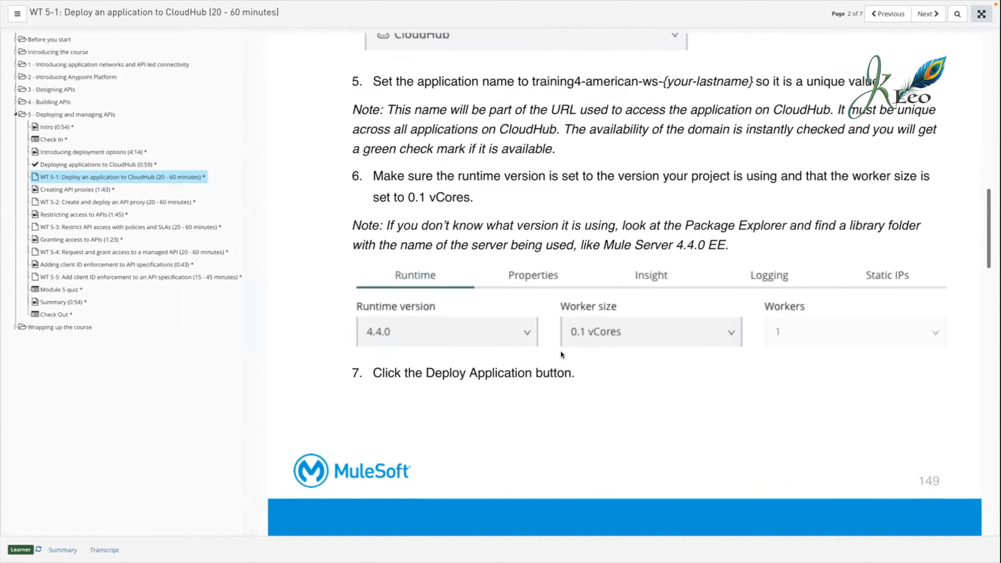
Return to Anypoint Studio and set the application's runtime version to 4.4.0 (Jan 11, 2023).
{"action": "key", "text": "ctrl+Right"}
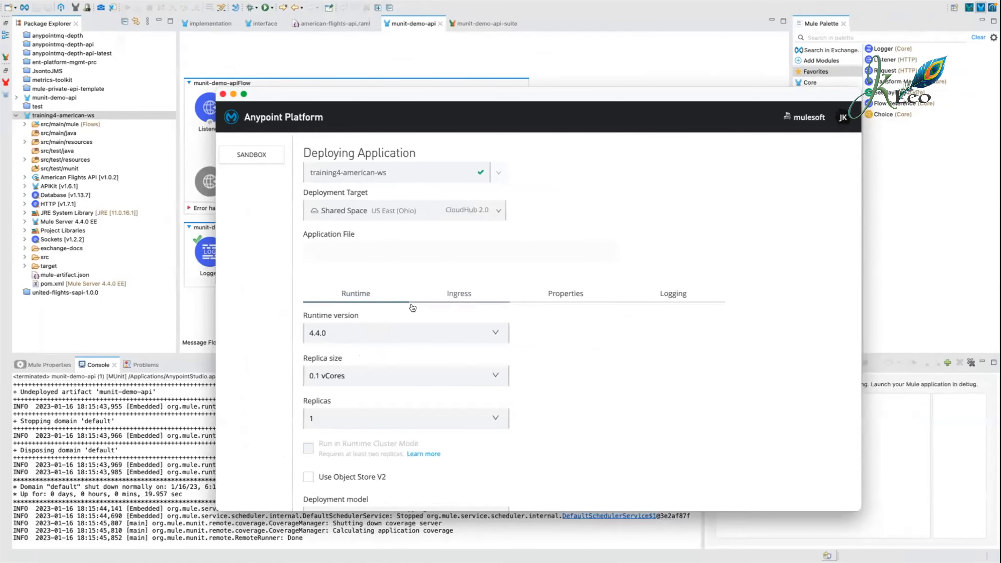
{"action": "scroll", "coordinate": [473, 343], "scroll_direction": "down", "scroll_amount": 2}
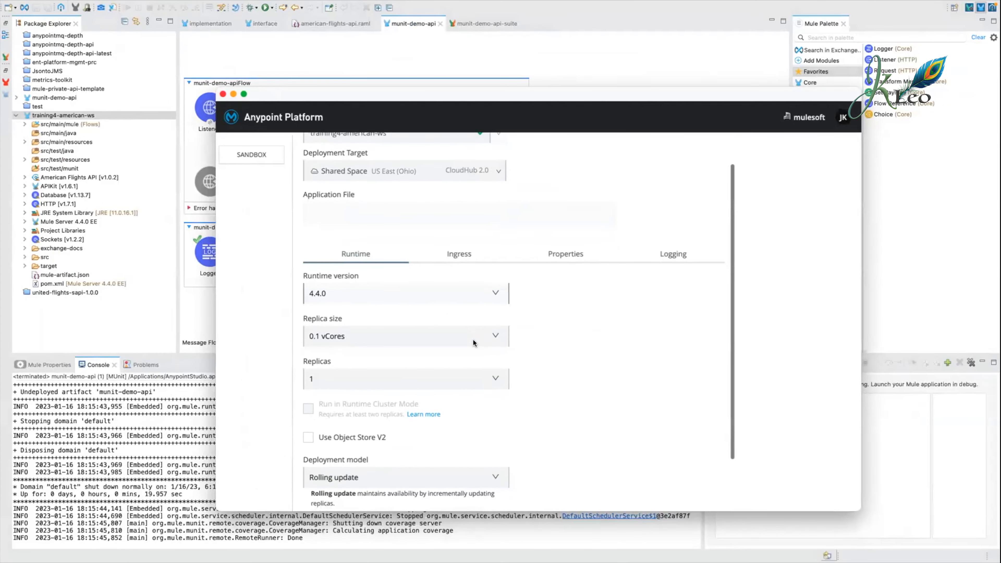
{"action": "left_click", "coordinate": [326, 295]}
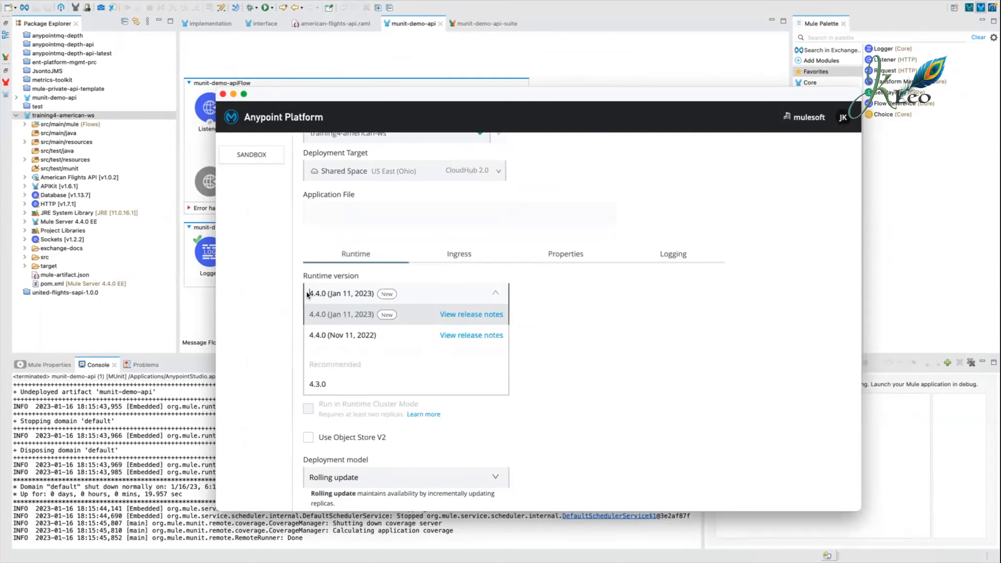
{"action": "left_click", "coordinate": [280, 294]}
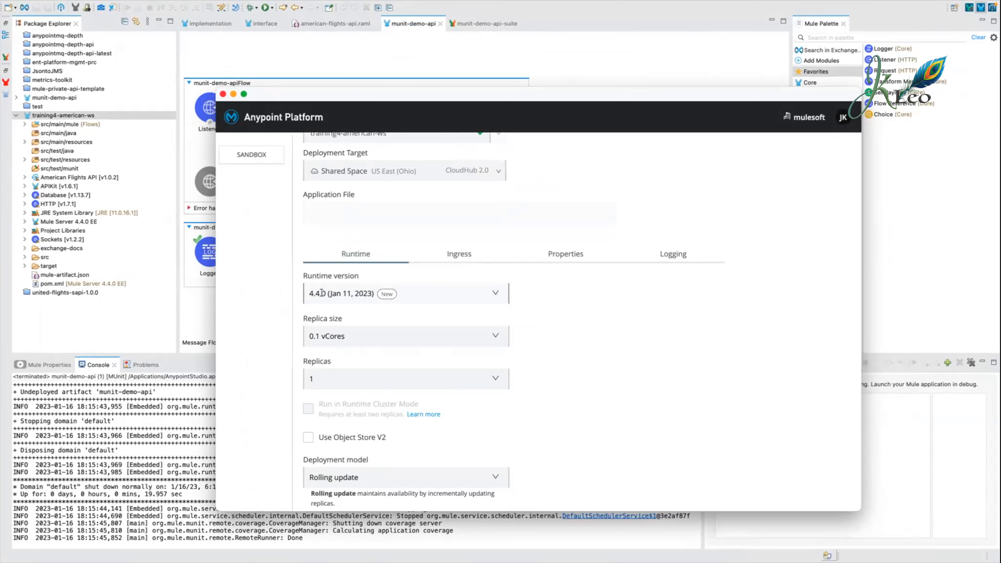
Review the available runtime versions and replica sizes for the deployment, keeping the current selections.
{"action": "left_click", "coordinate": [312, 294]}
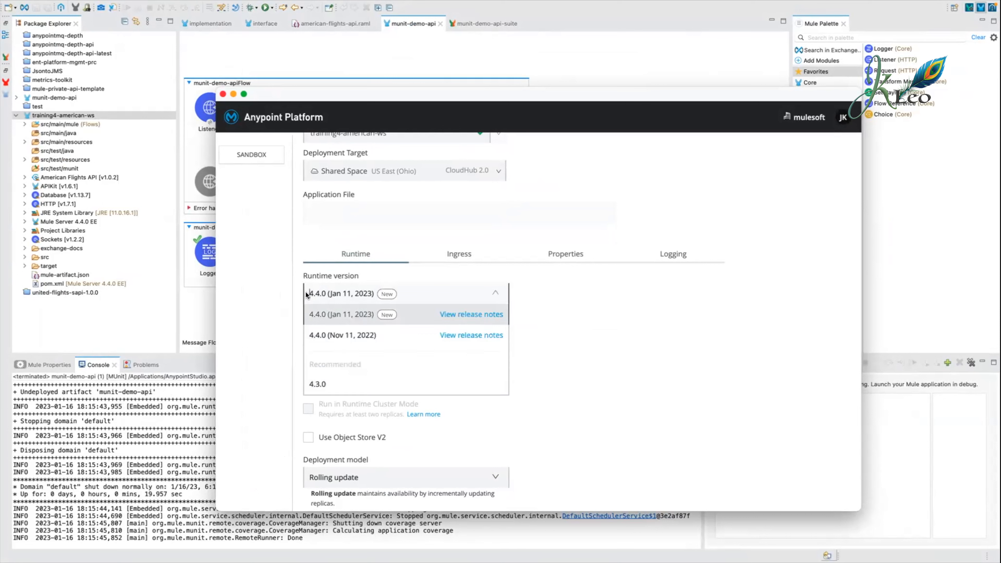
{"action": "left_click", "coordinate": [528, 287]}
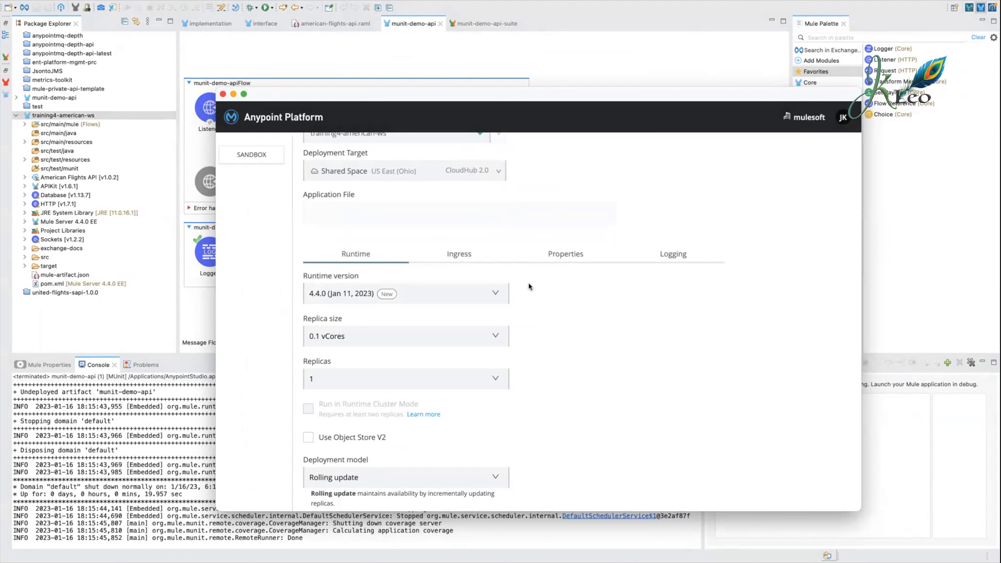
{"action": "left_click", "coordinate": [371, 336]}
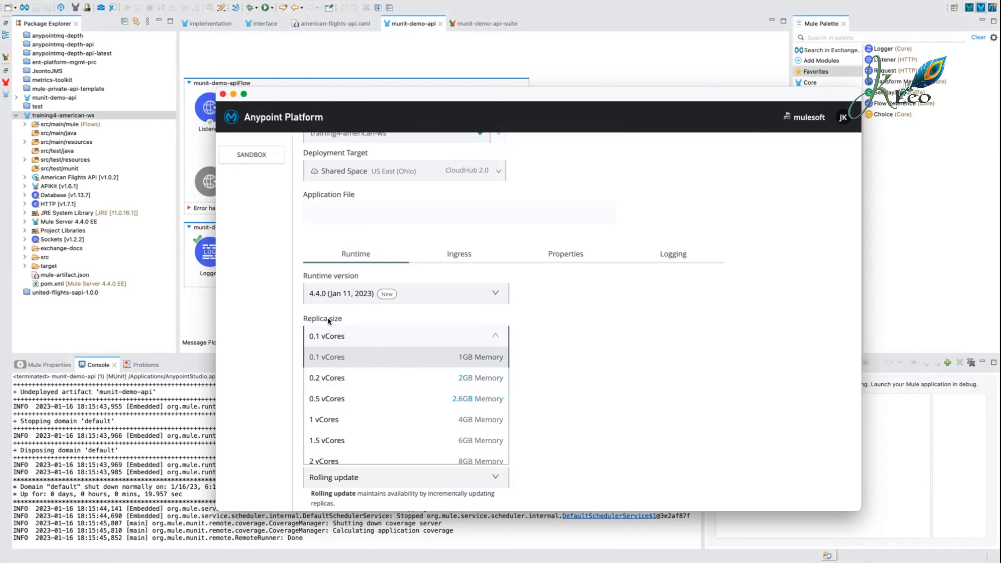
{"action": "left_click", "coordinate": [319, 318]}
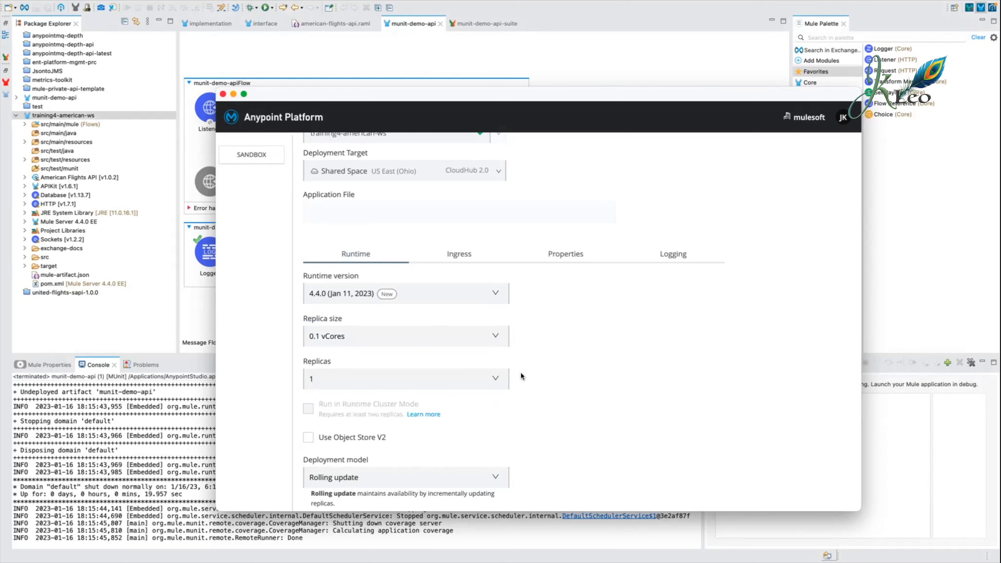
{"action": "scroll", "coordinate": [521, 376], "scroll_direction": "down", "scroll_amount": 1}
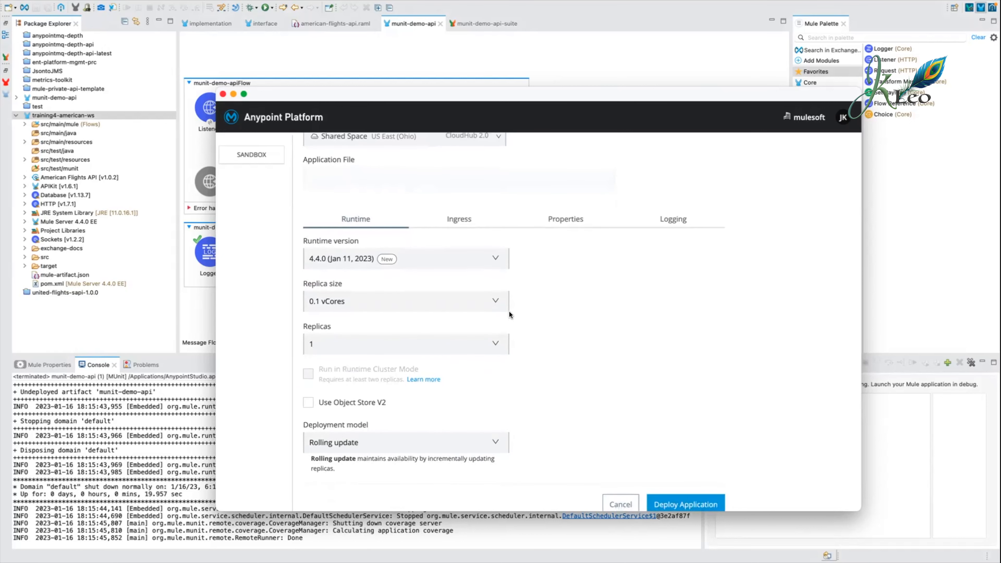
{"action": "left_click", "coordinate": [504, 302]}
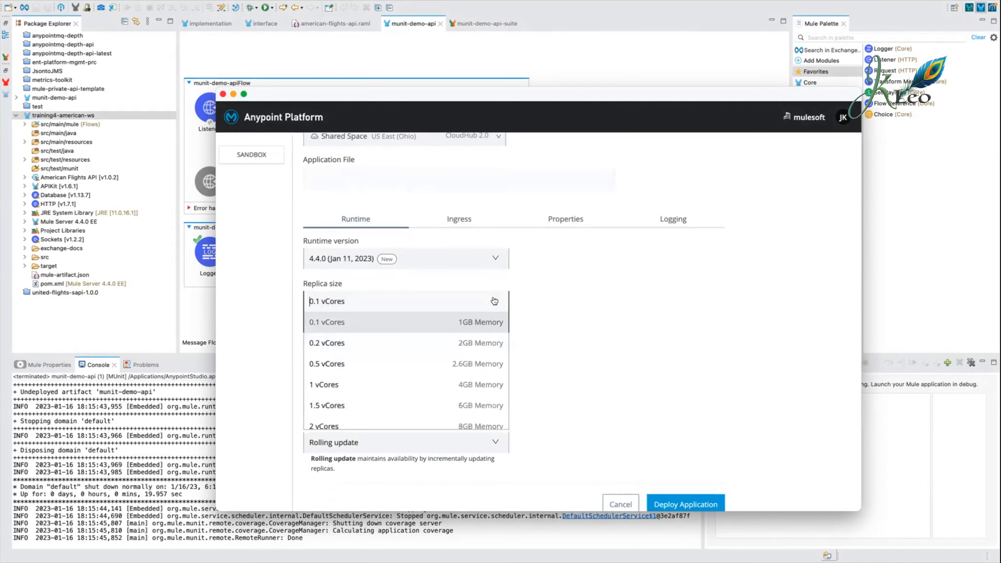
{"action": "left_click", "coordinate": [553, 298]}
Look over the replica count, replica size and deployment model options without changing them.
{"action": "left_click", "coordinate": [428, 302]}
{"action": "left_click", "coordinate": [428, 302]}
{"action": "left_click", "coordinate": [471, 341]}
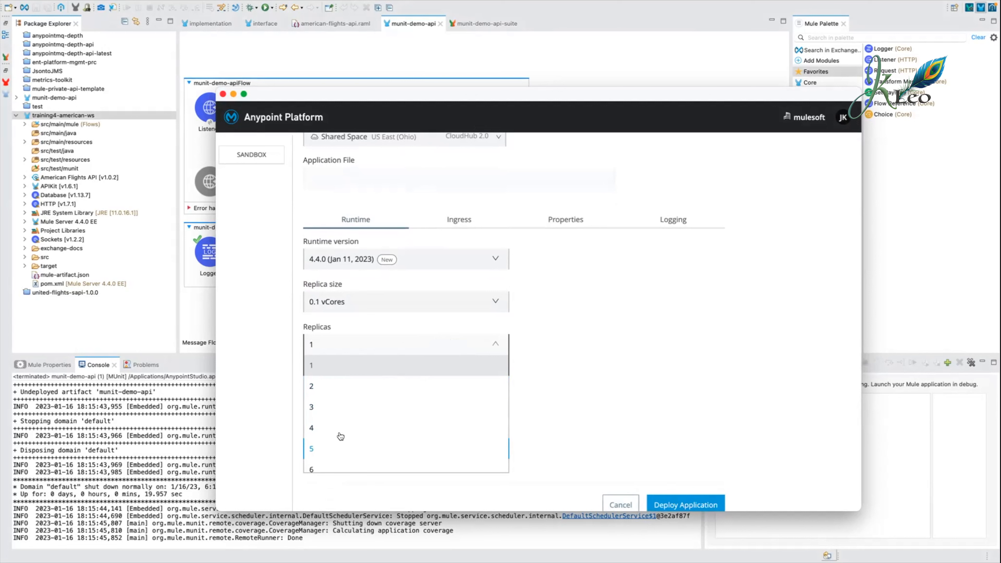
{"action": "left_click", "coordinate": [358, 301]}
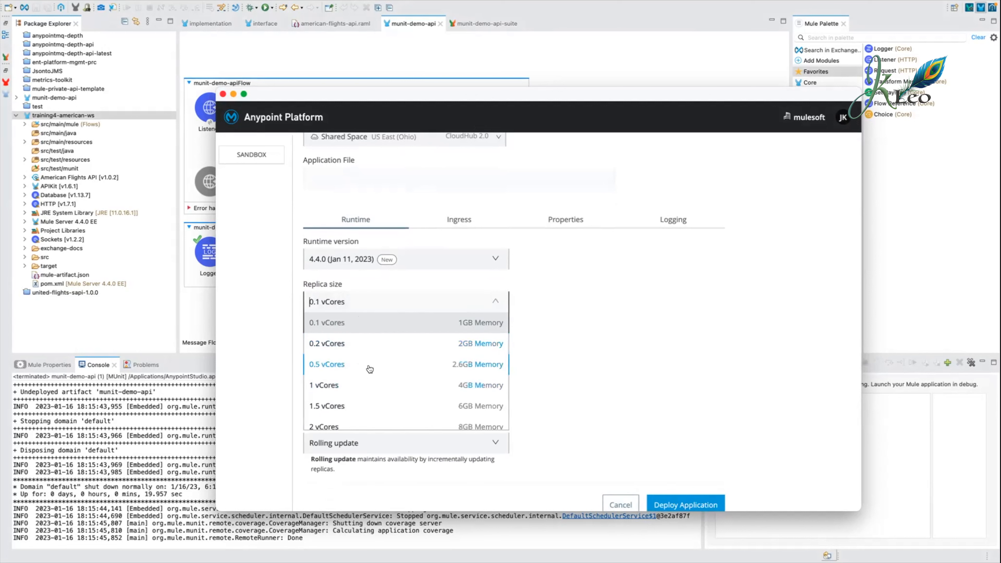
{"action": "left_click", "coordinate": [551, 330]}
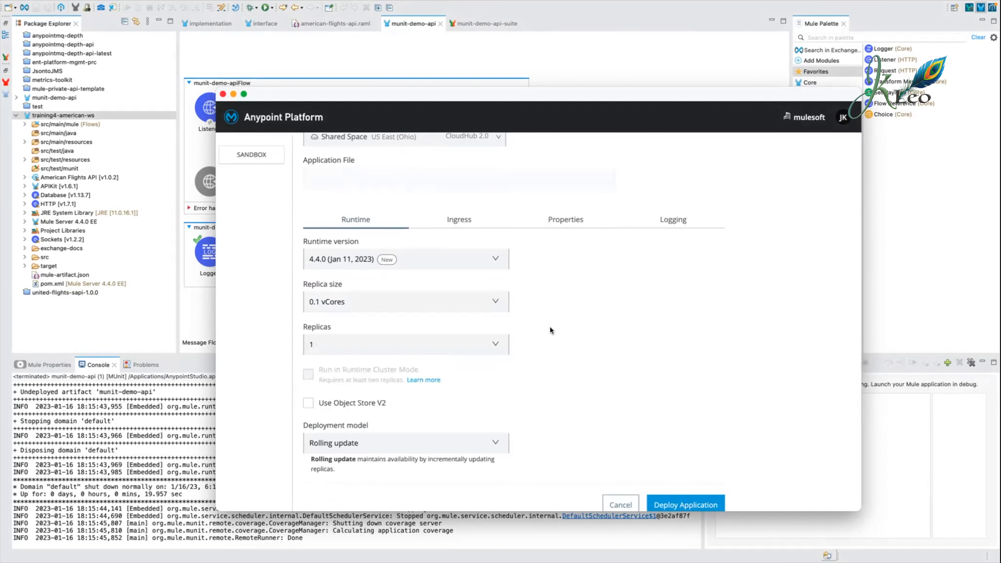
{"action": "scroll", "coordinate": [551, 330], "scroll_direction": "down", "scroll_amount": 1}
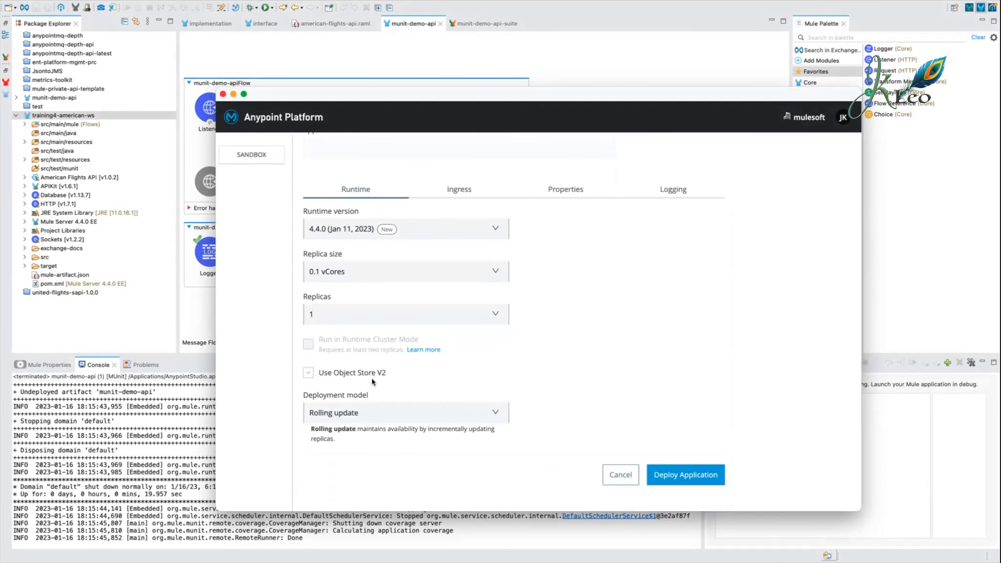
{"action": "left_click", "coordinate": [356, 410]}
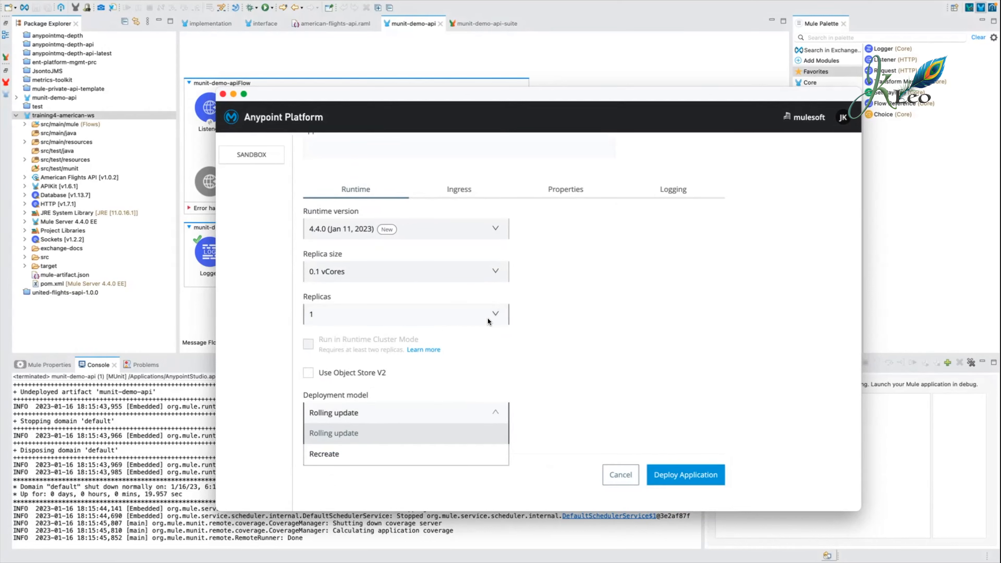
{"action": "left_click", "coordinate": [564, 355]}
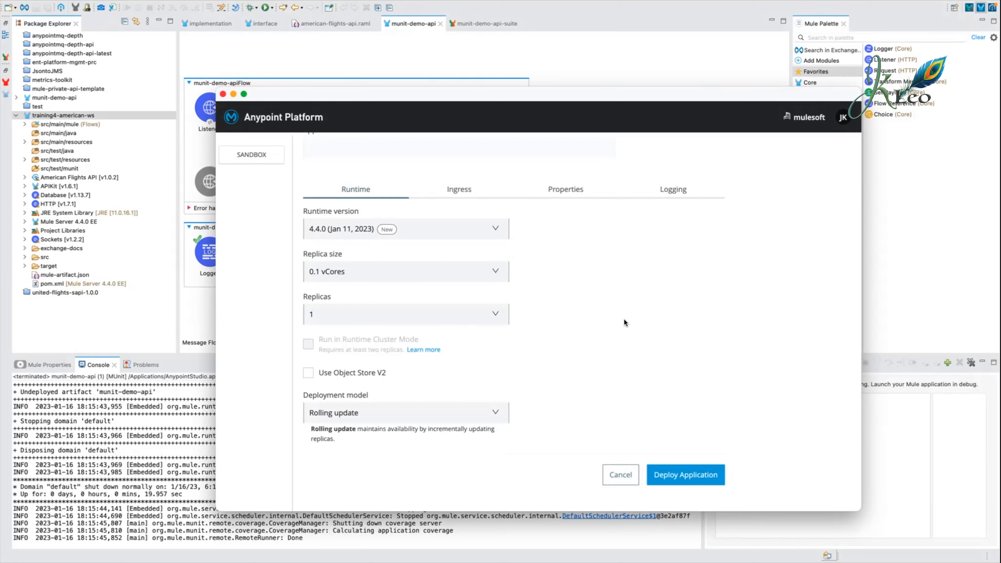
Look through the Ingress, Properties and Logging settings, and deploy the training4-american-ws application.
{"action": "scroll", "coordinate": [624, 323], "scroll_direction": "up", "scroll_amount": 3}
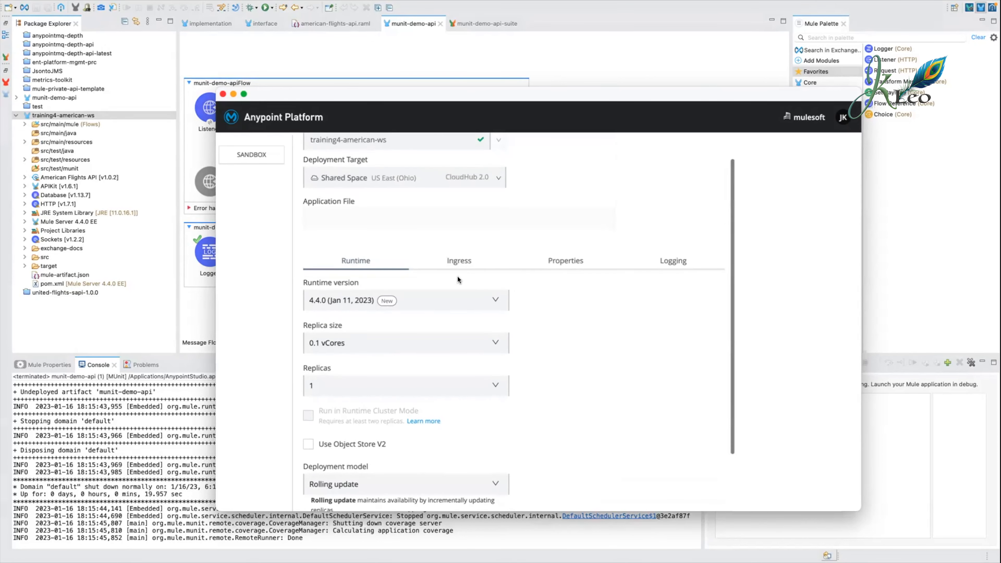
{"action": "left_click", "coordinate": [450, 261]}
{"action": "left_click", "coordinate": [561, 259]}
{"action": "left_click", "coordinate": [680, 292]}
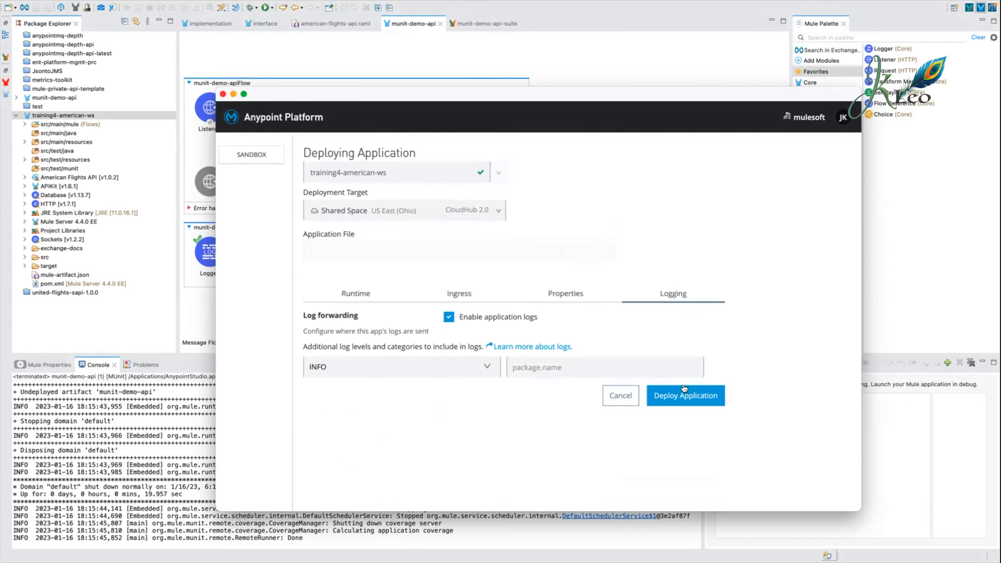
{"action": "left_click", "coordinate": [694, 402]}
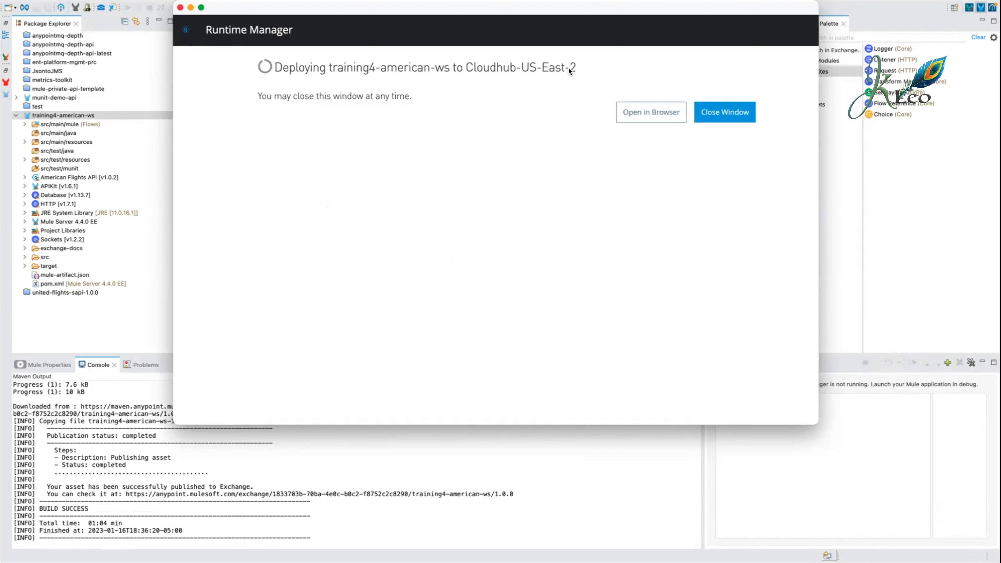
Examine the CloudHub target and region named in the deployment progress message.
{"action": "left_click_drag", "start_coordinate": [577, 67], "coordinate": [465, 67]}
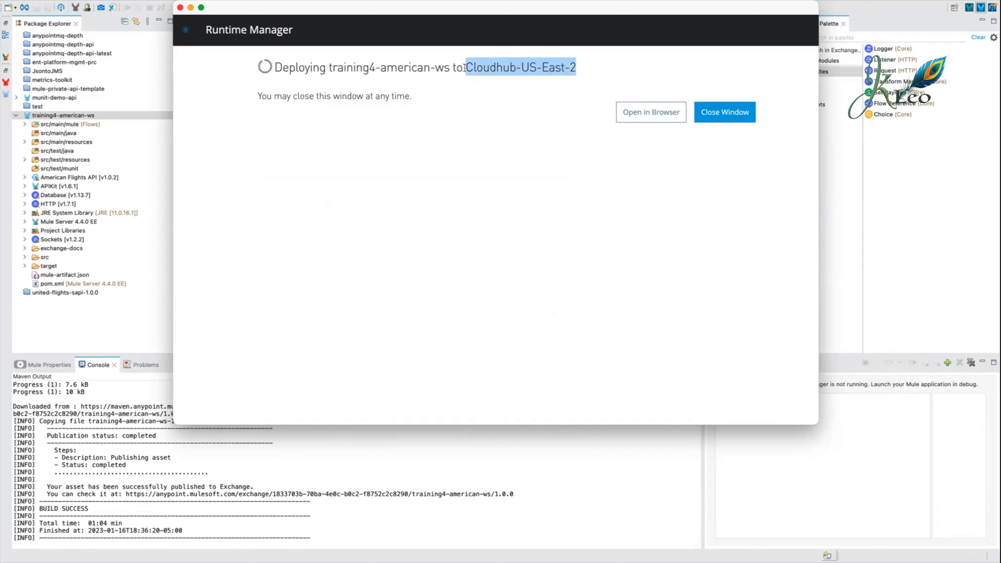
{"action": "left_click", "coordinate": [506, 98]}
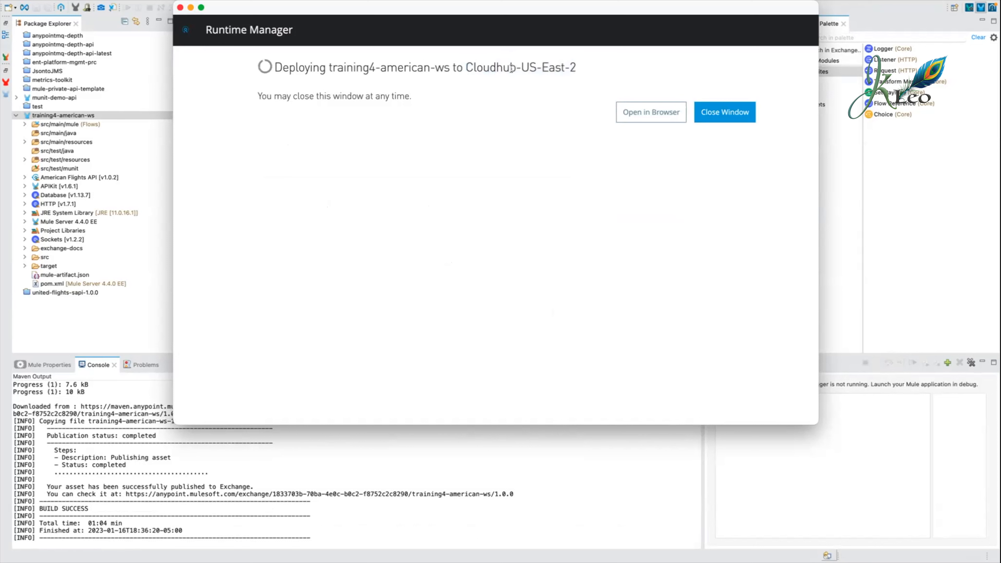
{"action": "left_click_drag", "start_coordinate": [511, 66], "coordinate": [466, 68]}
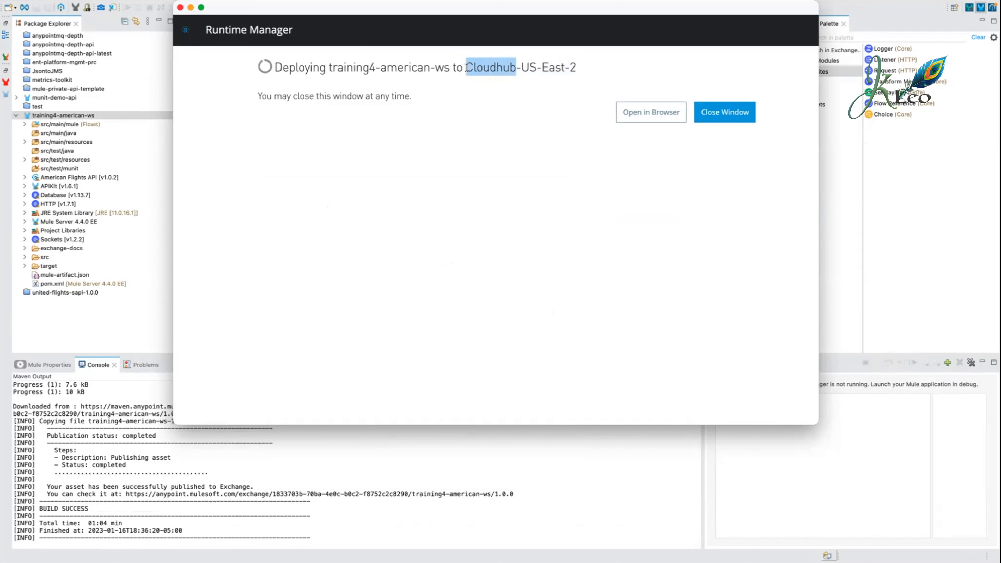
{"action": "left_click", "coordinate": [521, 63]}
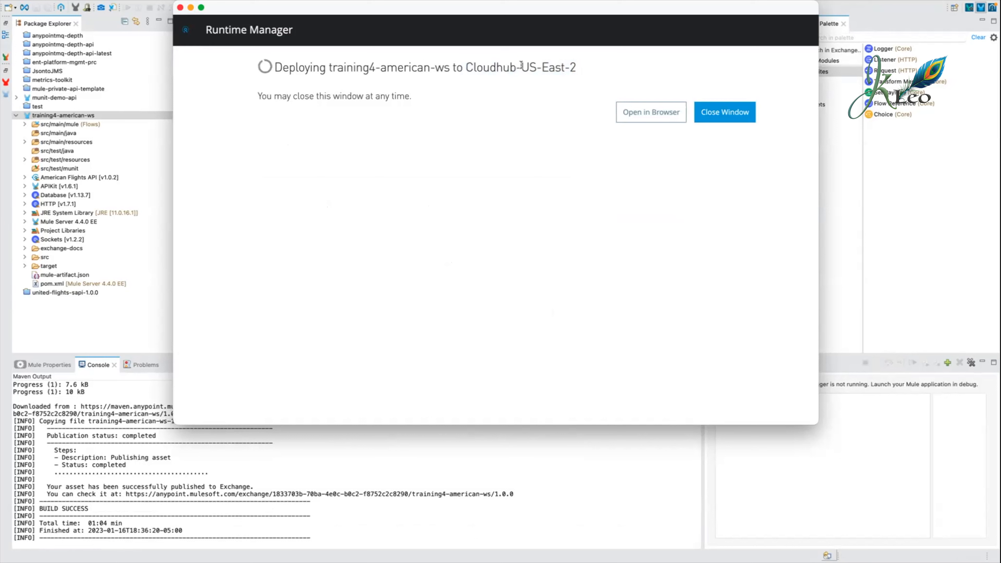
{"action": "left_click_drag", "start_coordinate": [522, 64], "coordinate": [575, 61]}
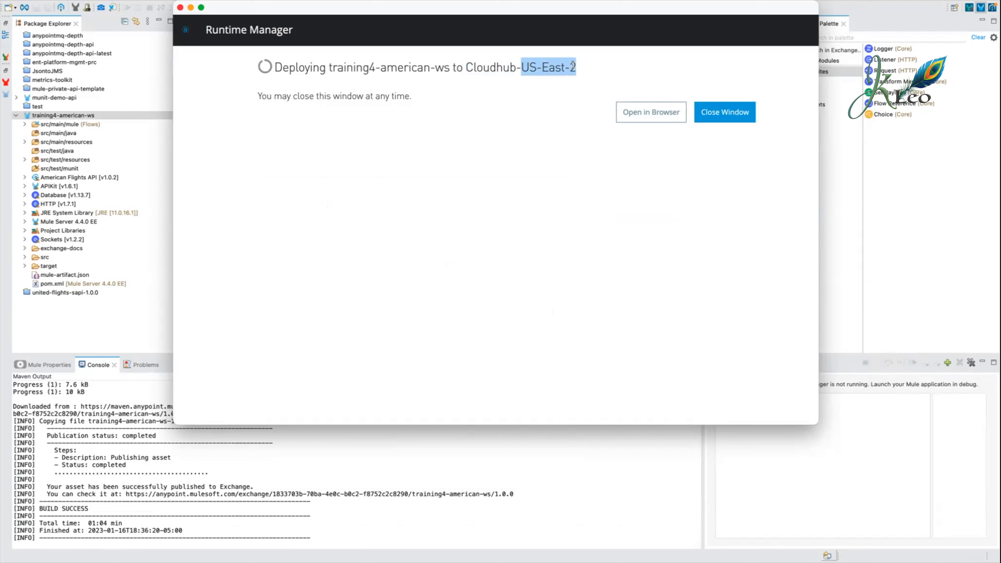
{"action": "double_click", "coordinate": [522, 71]}
{"action": "left_click_drag", "start_coordinate": [543, 65], "coordinate": [575, 68]}
Open the deployment in the browser and close the Runtime Manager deployment window in Anypoint Studio.
{"action": "left_click", "coordinate": [659, 115]}
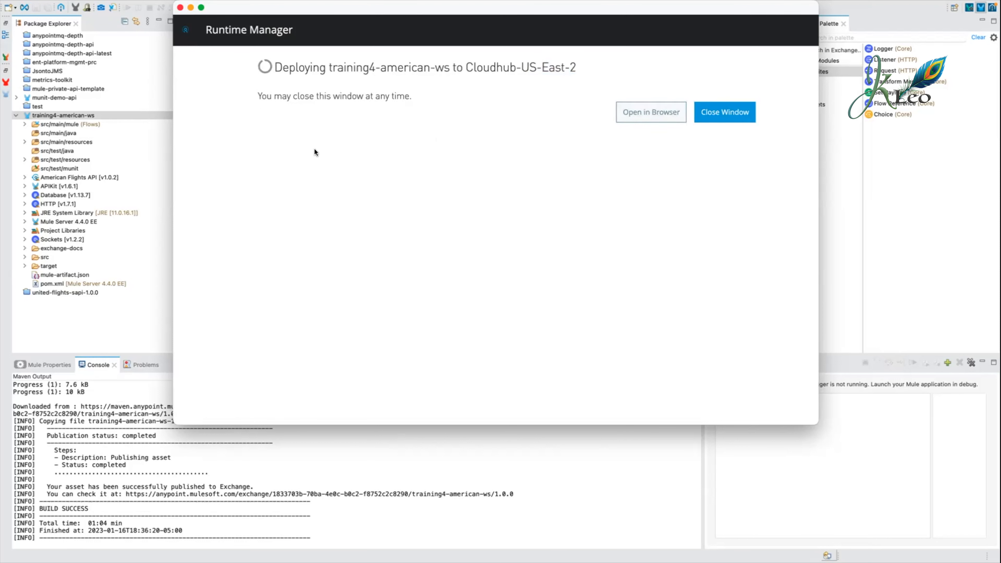
{"action": "left_click", "coordinate": [732, 114]}
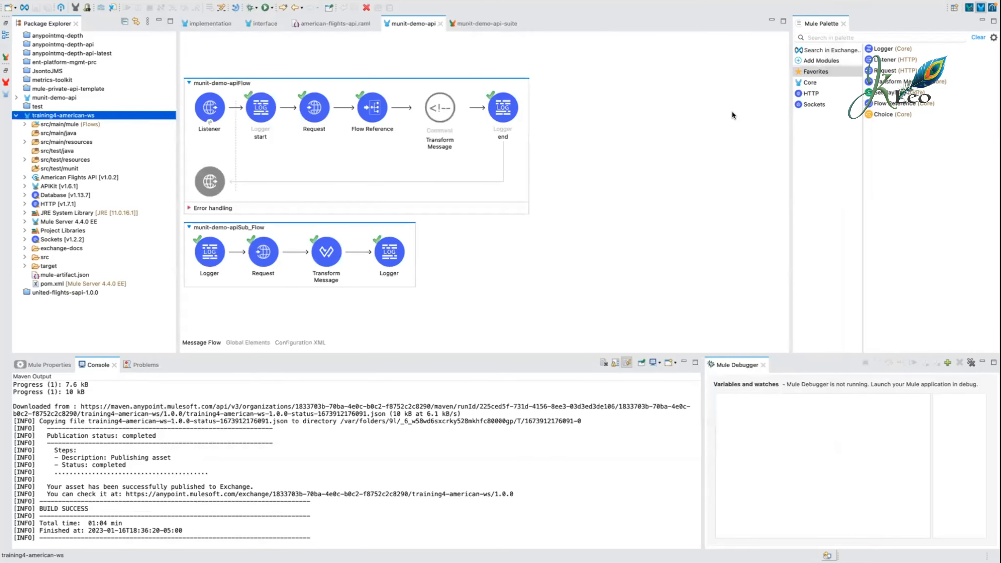
Switch to the browser walkthrough and read the steps on checking the deployment status, watching the logs and testing the application.
{"action": "key", "text": "ctrl+Left"}
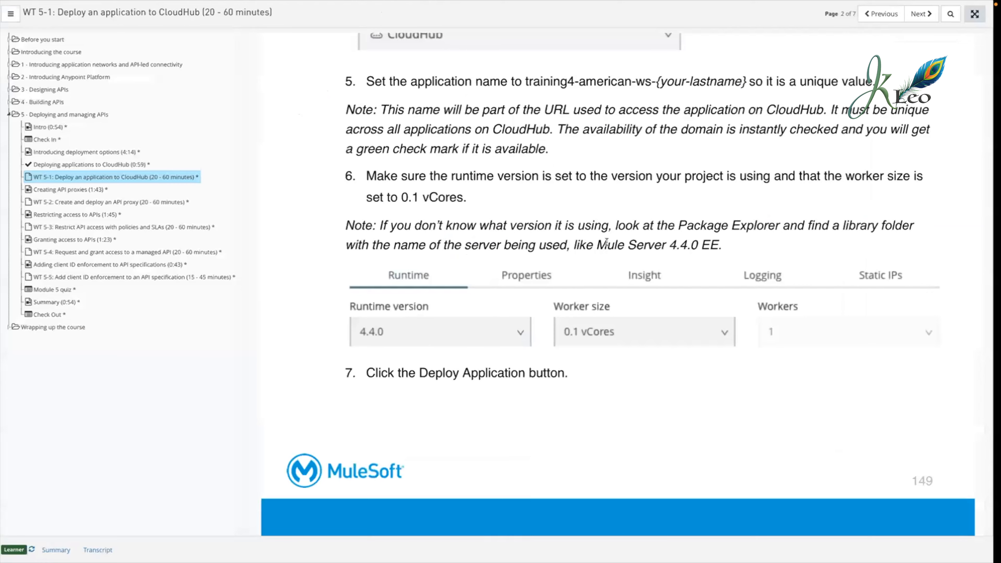
{"action": "scroll", "coordinate": [672, 207], "scroll_direction": "down", "scroll_amount": 15}
{"action": "scroll", "coordinate": [672, 208], "scroll_direction": "down", "scroll_amount": 5}
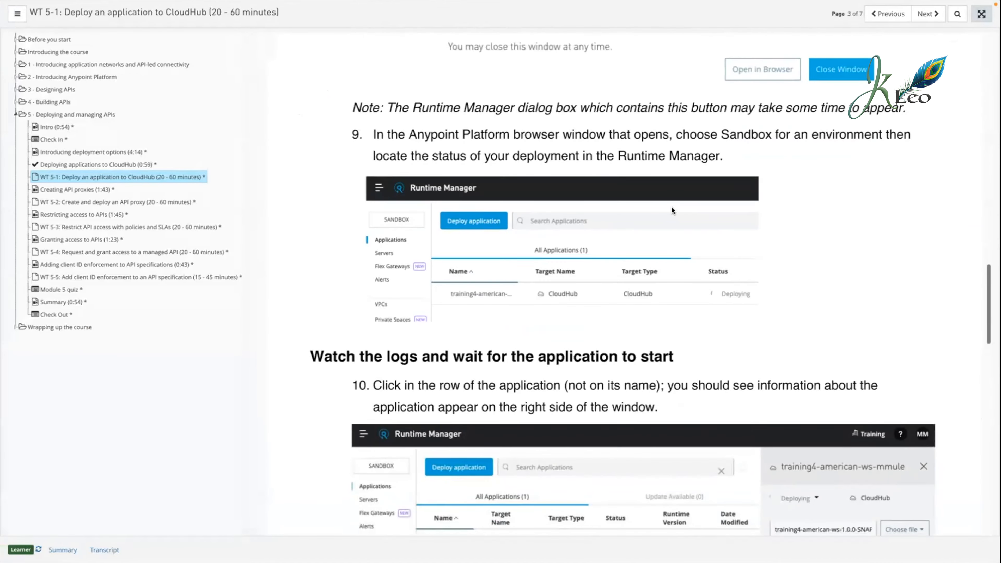
{"action": "scroll", "coordinate": [672, 208], "scroll_direction": "down", "scroll_amount": 18}
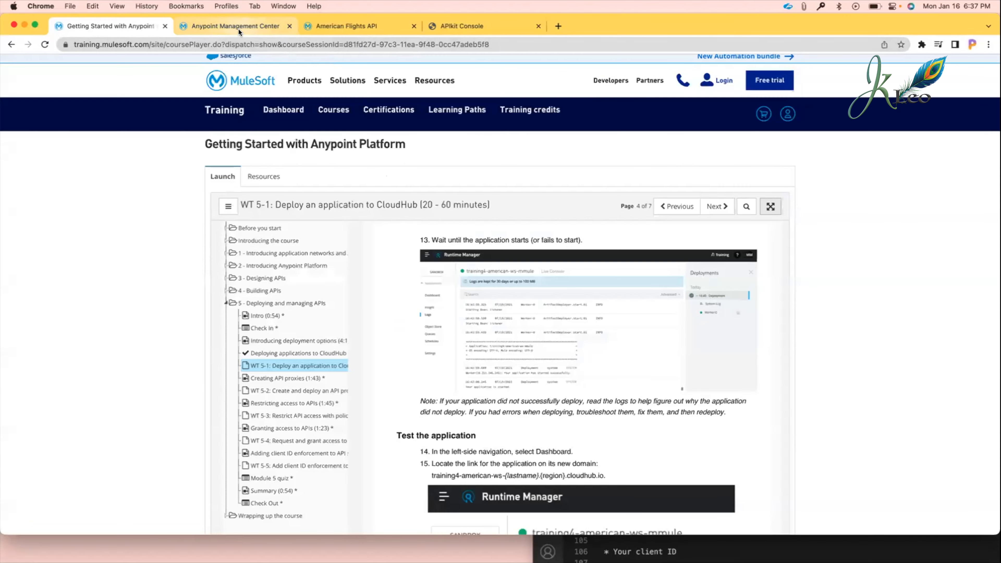
Switch to Runtime Manager in the browser and change its environment to Sandbox.
{"action": "left_click", "coordinate": [236, 26]}
{"action": "left_click", "coordinate": [25, 132]}
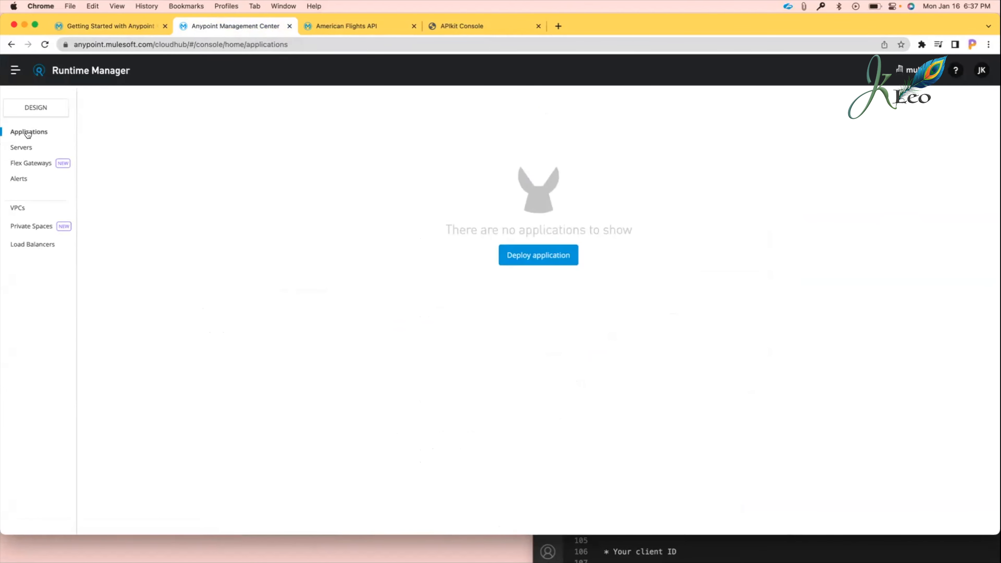
{"action": "left_click", "coordinate": [36, 106]}
{"action": "left_click", "coordinate": [390, 202]}
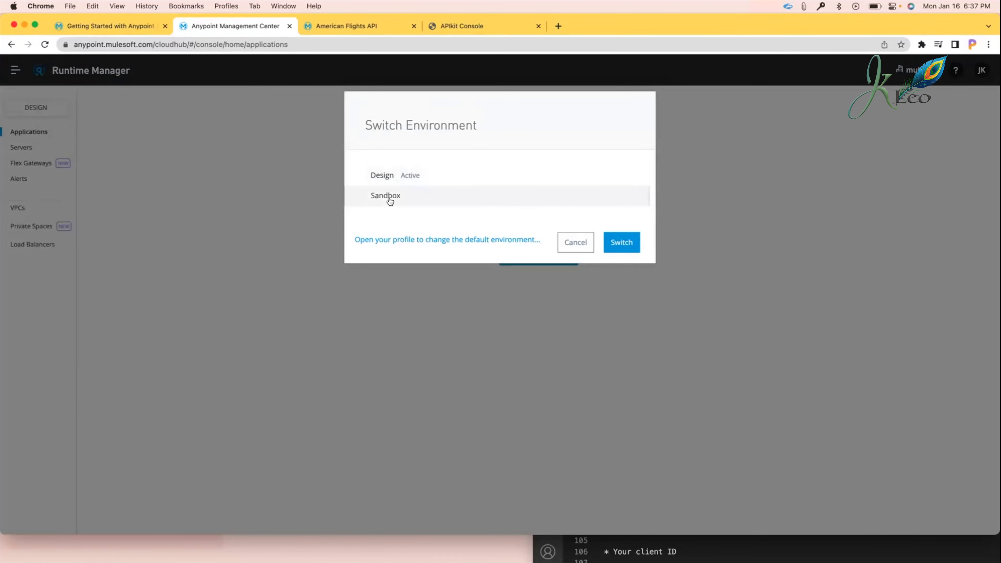
{"action": "left_click", "coordinate": [622, 243]}
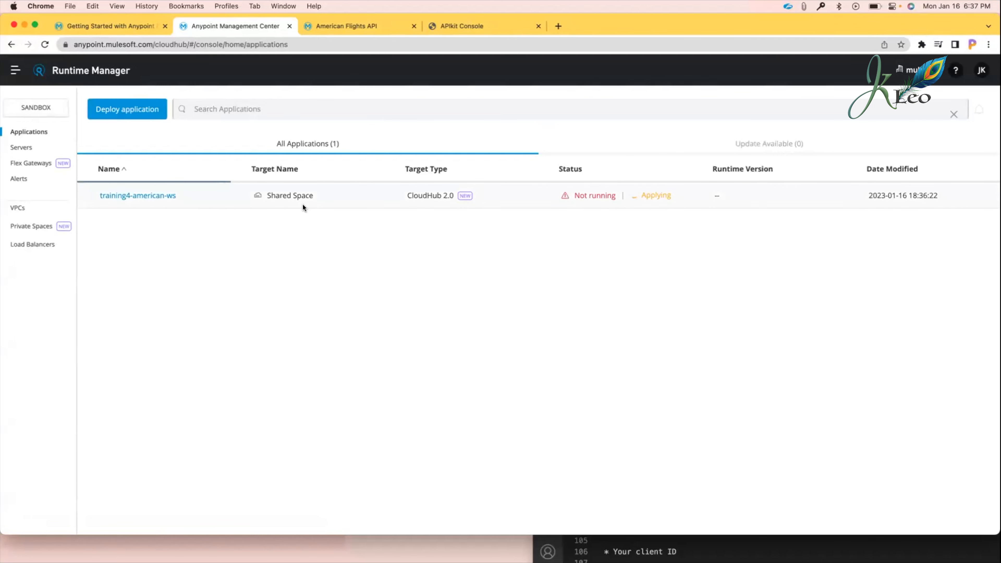
Open the training4-american-ws application in Runtime Manager and look over its status and deployment settings.
{"action": "left_click", "coordinate": [514, 196]}
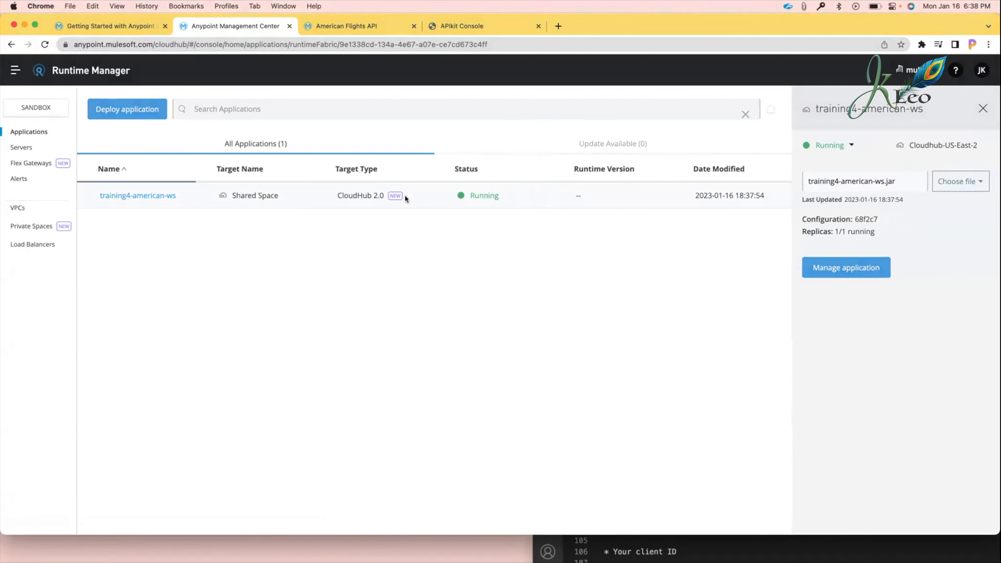
{"action": "left_click", "coordinate": [161, 195]}
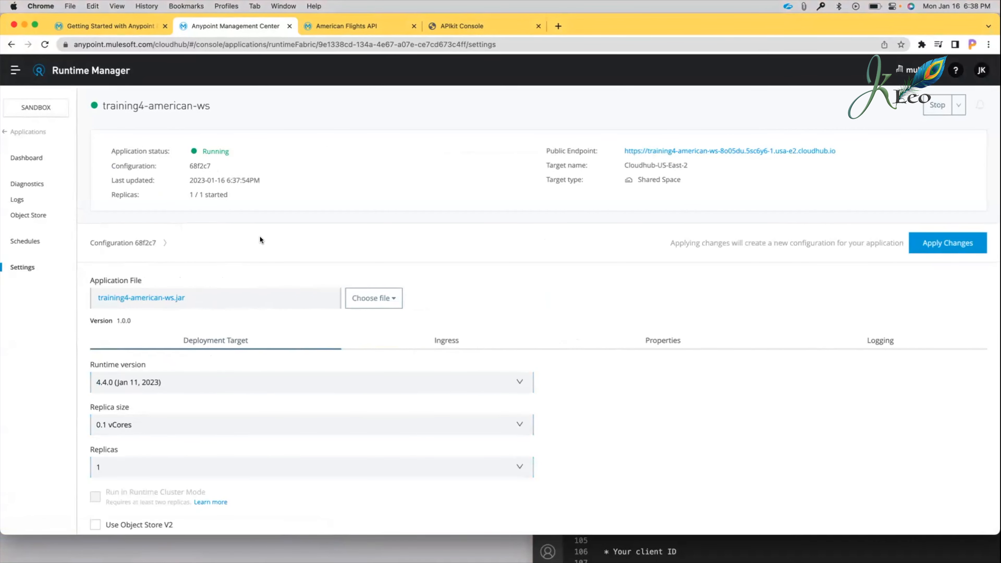
{"action": "left_click", "coordinate": [165, 242]}
{"action": "left_click", "coordinate": [166, 241]}
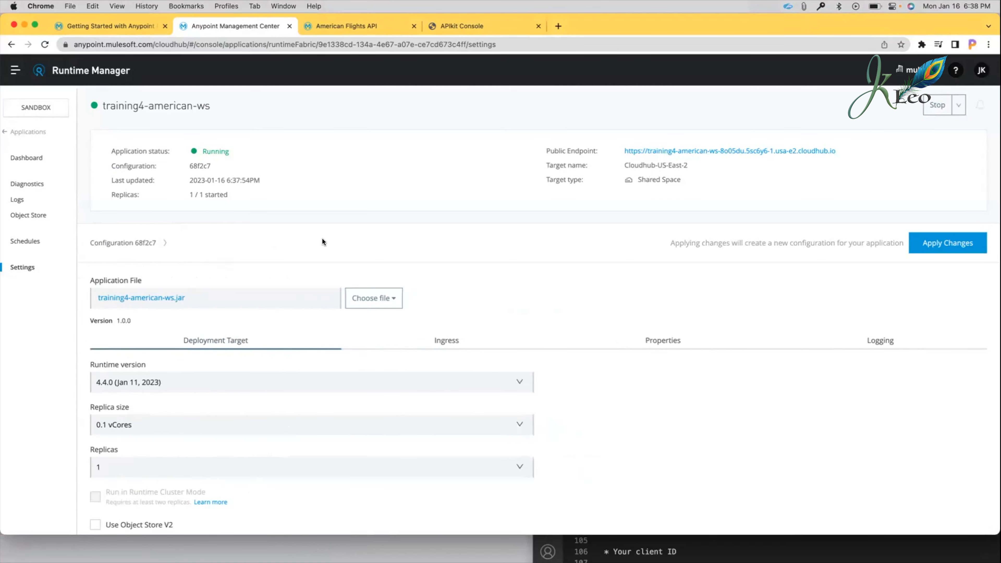
{"action": "scroll", "coordinate": [323, 239], "scroll_direction": "down", "scroll_amount": 3}
{"action": "scroll", "coordinate": [322, 238], "scroll_direction": "up", "scroll_amount": 3}
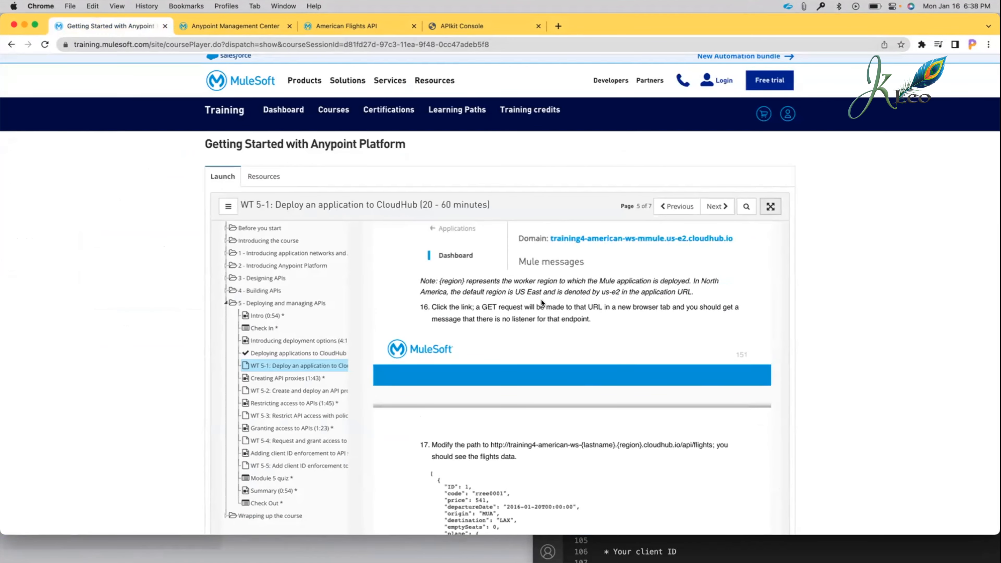
Read walkthrough steps 16 and 17 on testing the application URL, and return to the application's settings in Runtime Manager.
{"action": "scroll", "coordinate": [525, 331], "scroll_direction": "down", "scroll_amount": 5}
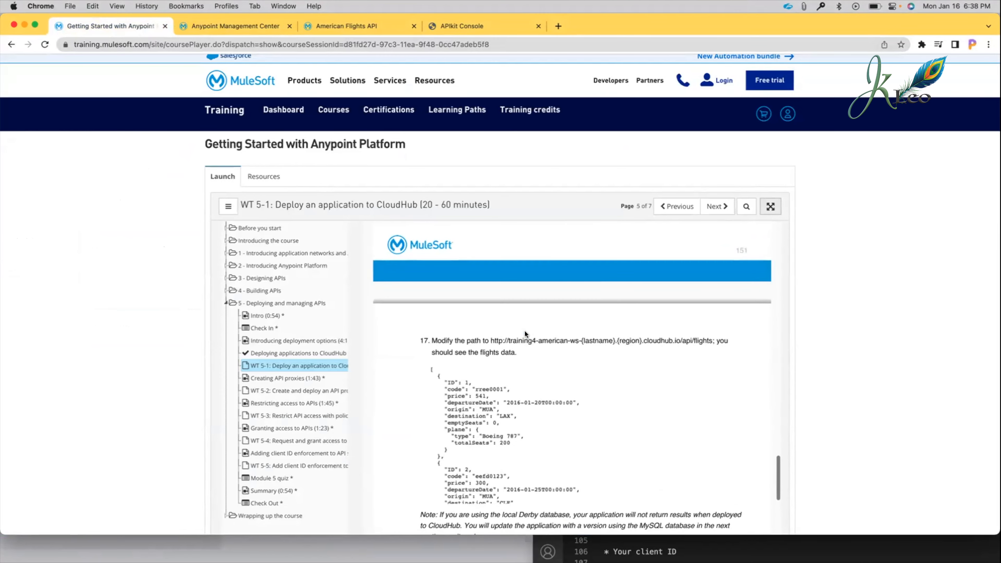
{"action": "left_click", "coordinate": [244, 25]}
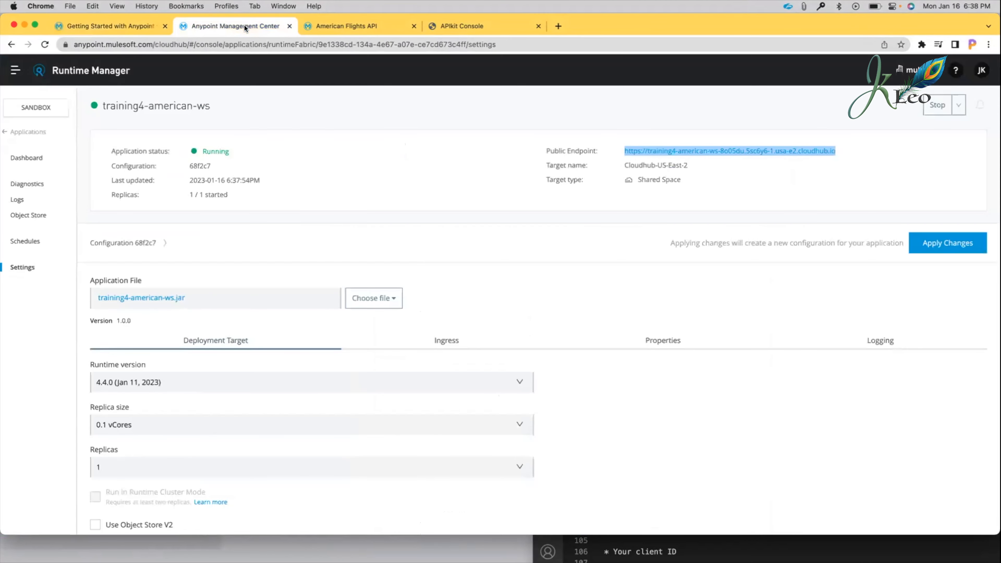
{"action": "left_click", "coordinate": [258, 160]}
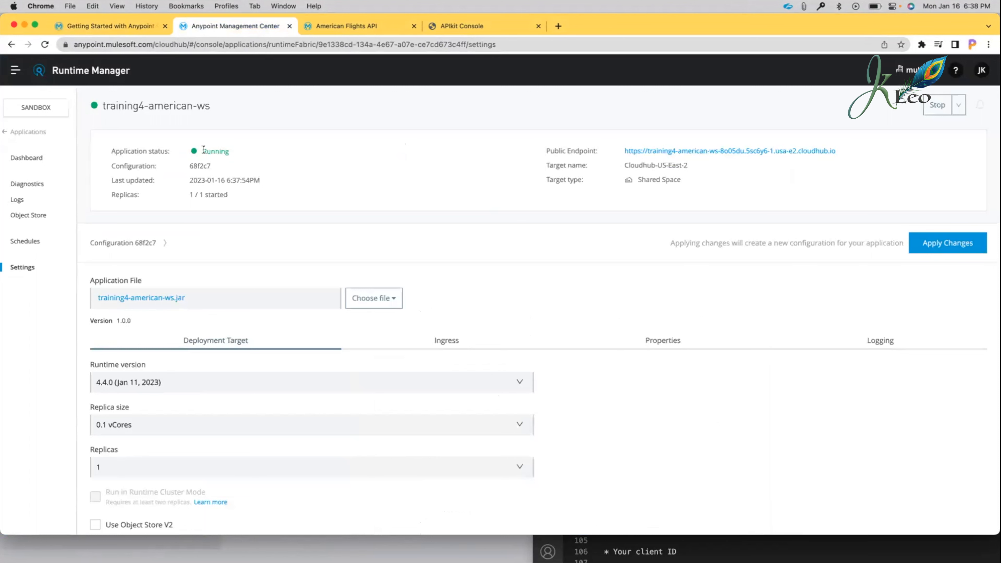
Check the application status of training4-american-ws in Runtime Manager.
{"action": "double_click", "coordinate": [219, 151]}
{"action": "left_click", "coordinate": [253, 157]}
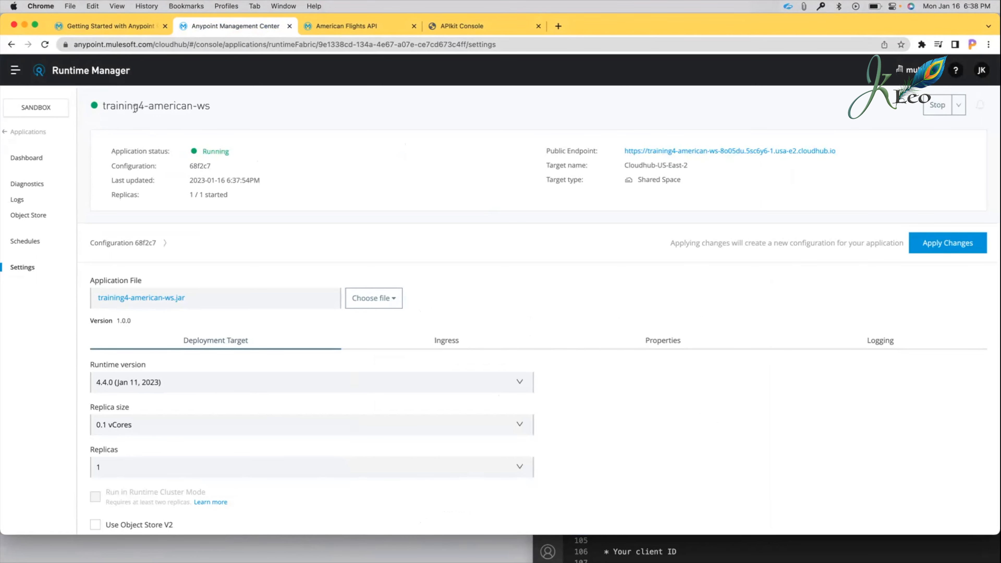
{"action": "double_click", "coordinate": [219, 150]}
{"action": "left_click", "coordinate": [319, 143]}
{"action": "key", "text": "ctrl+Right"}
{"action": "key", "text": "ctrl+Left"}
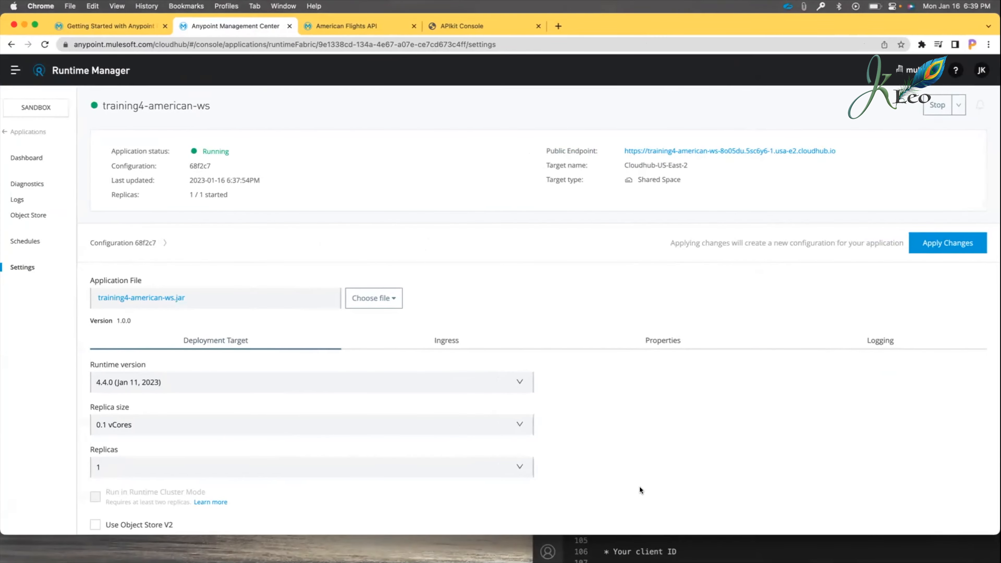
{"action": "mouse_move", "coordinate": [556, 558]}
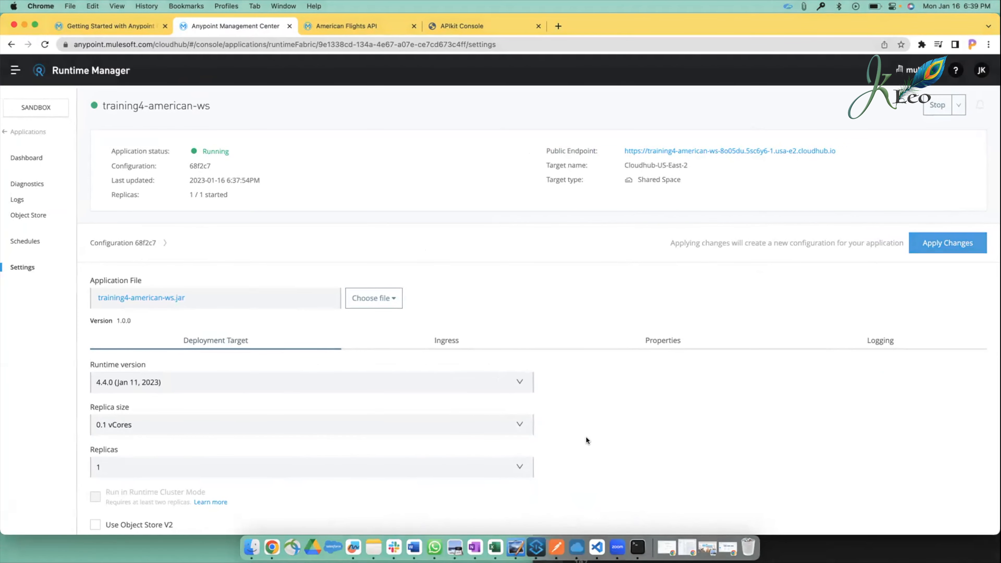
{"action": "key", "text": "ctrl+Up"}
{"action": "left_click", "coordinate": [679, 414]}
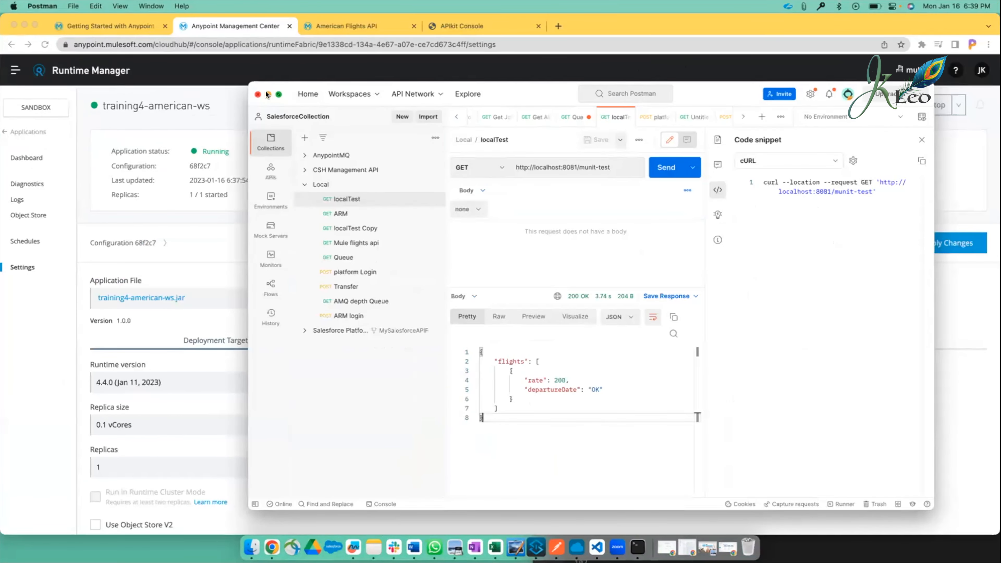
{"action": "left_click", "coordinate": [266, 92]}
{"action": "key", "text": "ctrl+Right"}
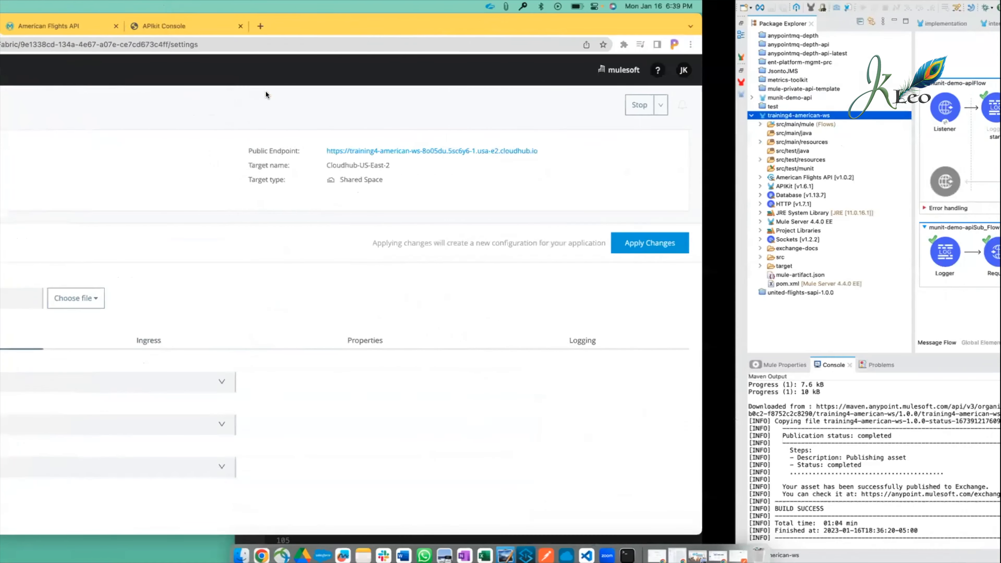
{"action": "key", "text": "ctrl+Right"}
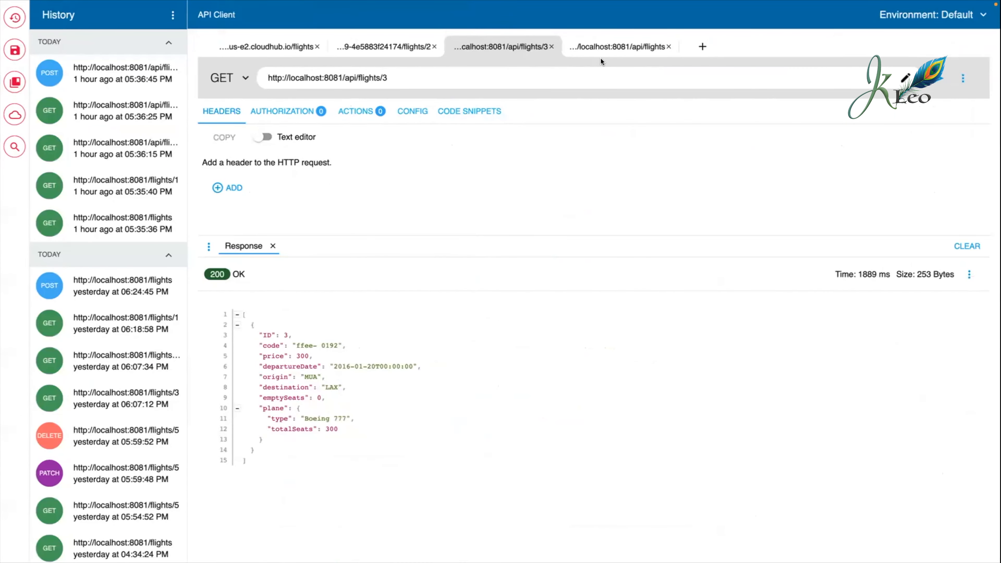
{"action": "left_click", "coordinate": [703, 46]}
{"action": "left_click", "coordinate": [548, 75]}
{"action": "triple_click", "coordinate": [547, 74]}
{"action": "type", "text": "https://training4-american-ws-8o05du.5sc6y6-1.usa-e2.cloudhub.io"}
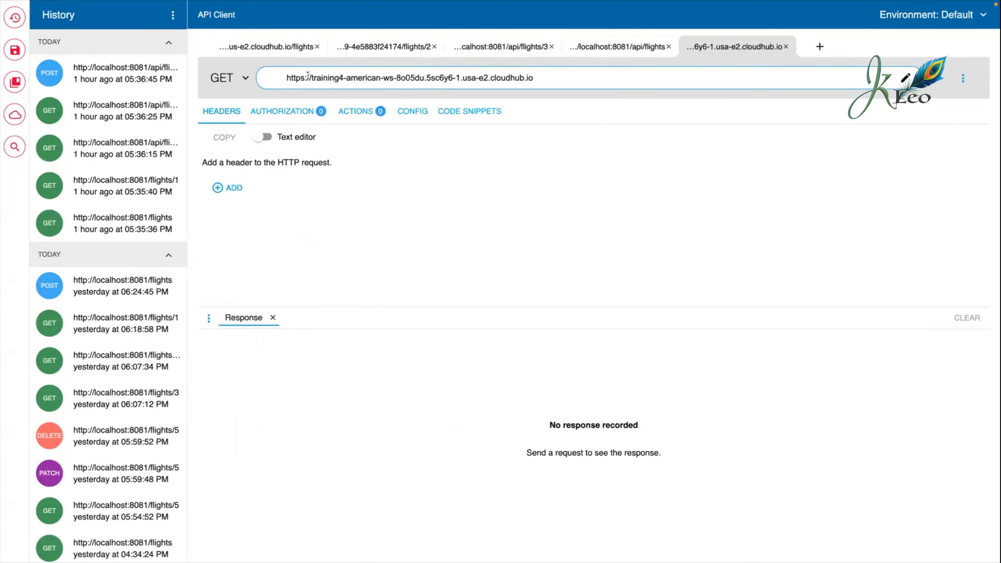
{"action": "left_click_drag", "start_coordinate": [283, 75], "coordinate": [233, 77]}
{"action": "key", "text": "BackSpace"}
Return to Runtime Manager, reopen the training4-american-ws settings from the applications list and highlight the public endpoint.
{"action": "key", "text": "ctrl+Left"}
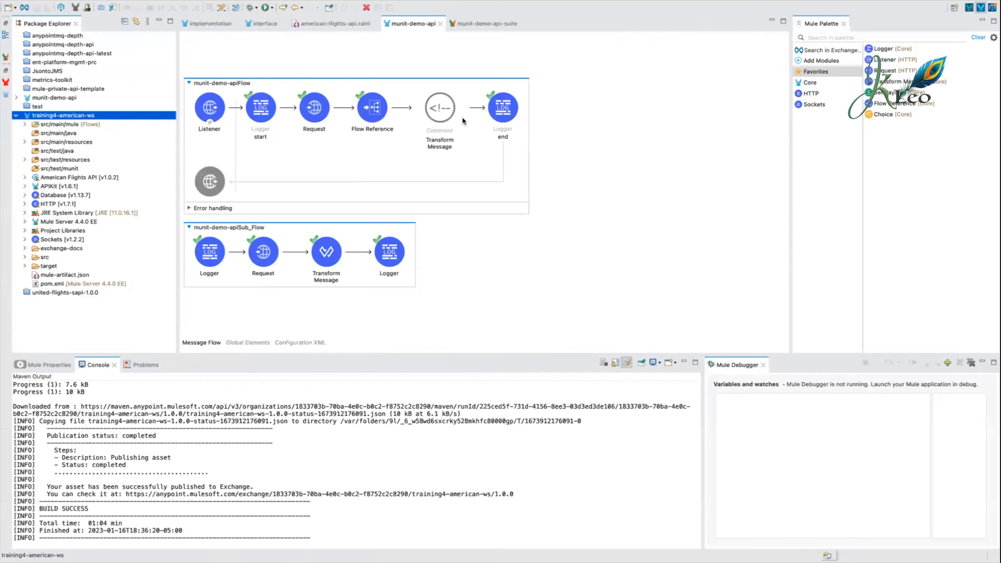
{"action": "key", "text": "ctrl+Left"}
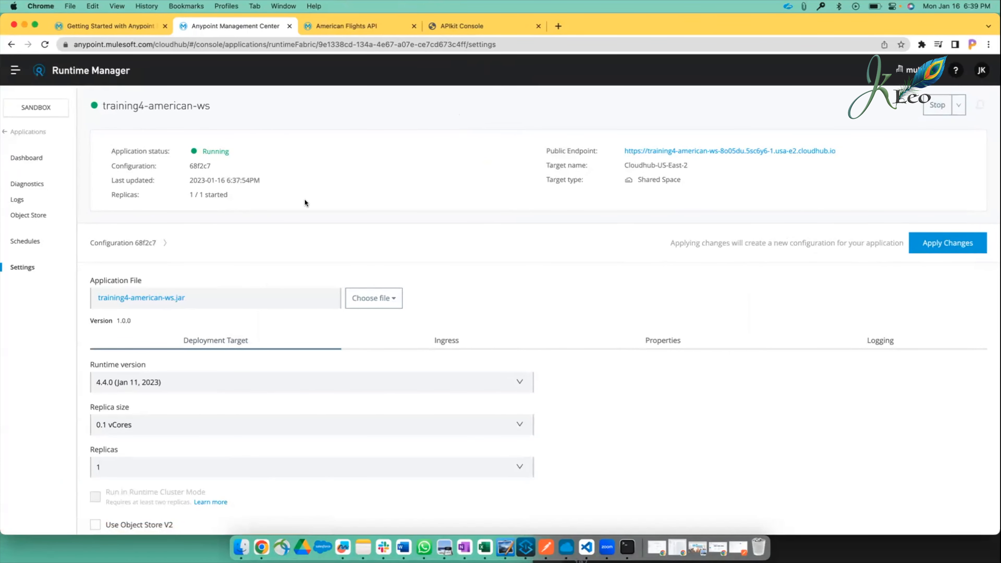
{"action": "left_click", "coordinate": [15, 158]}
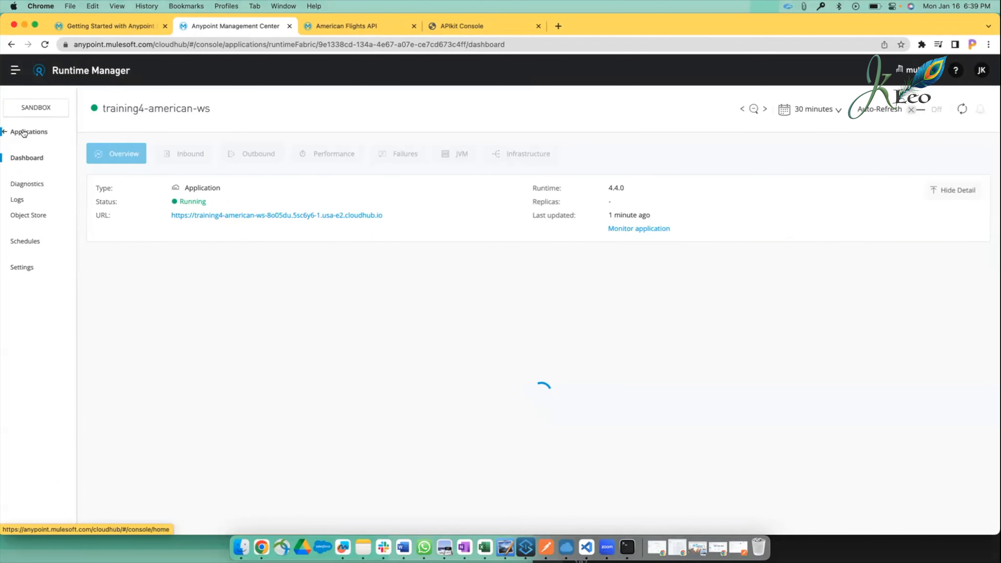
{"action": "left_click", "coordinate": [24, 133]}
{"action": "left_click", "coordinate": [175, 196]}
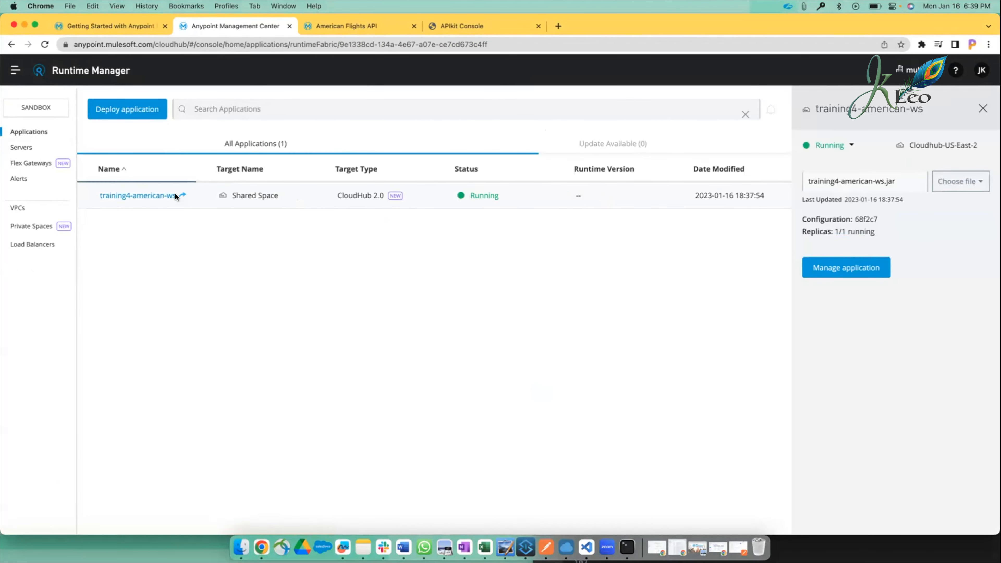
{"action": "left_click", "coordinate": [857, 269]}
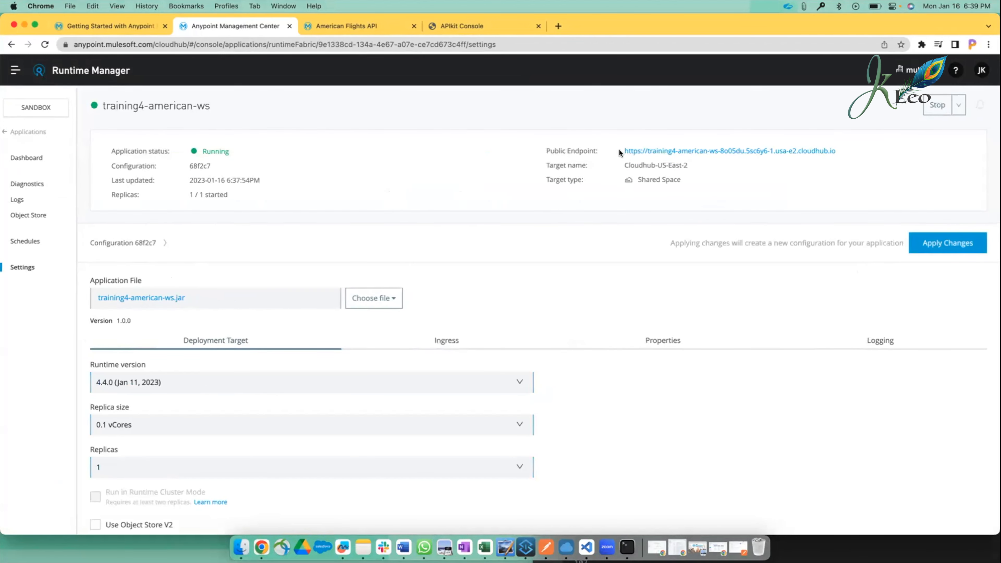
{"action": "left_click_drag", "start_coordinate": [620, 149], "coordinate": [835, 145]}
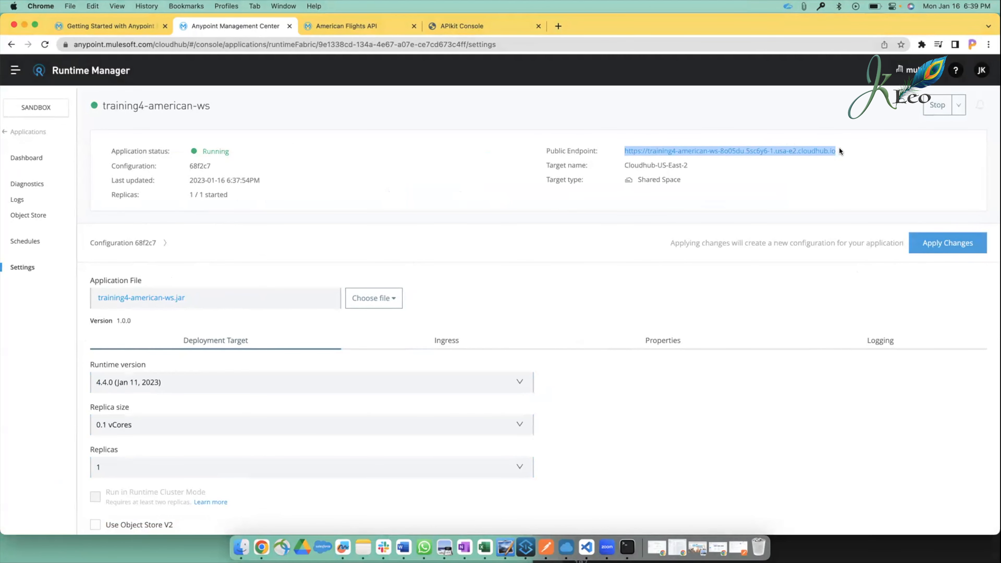
{"action": "left_click", "coordinate": [839, 148]}
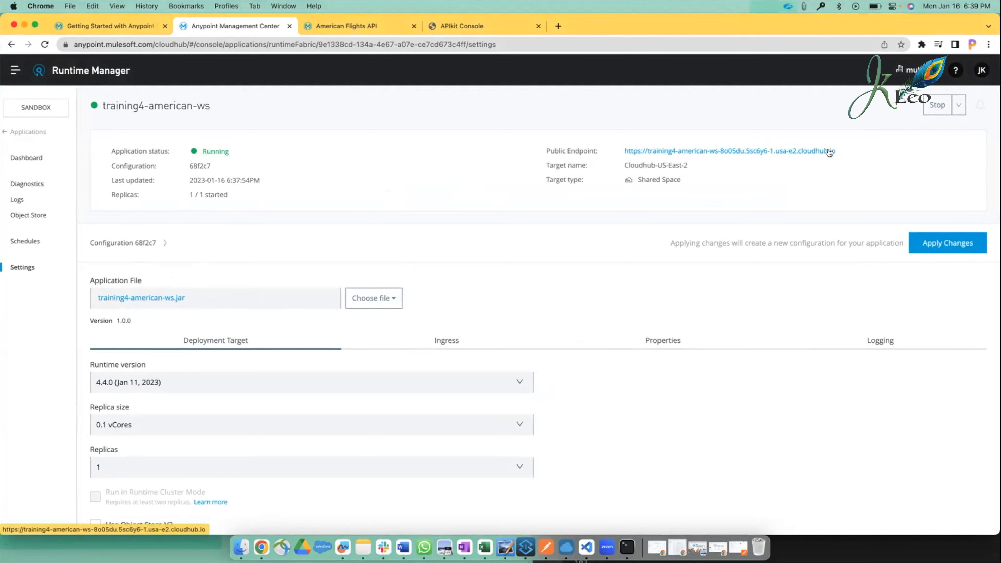
Back in Advanced REST Client, send GET requests to the CloudHub endpoint with the paths /flights and /flight.
{"action": "key", "text": "ctrl+Right"}
{"action": "key", "text": "ctrl+Right"}
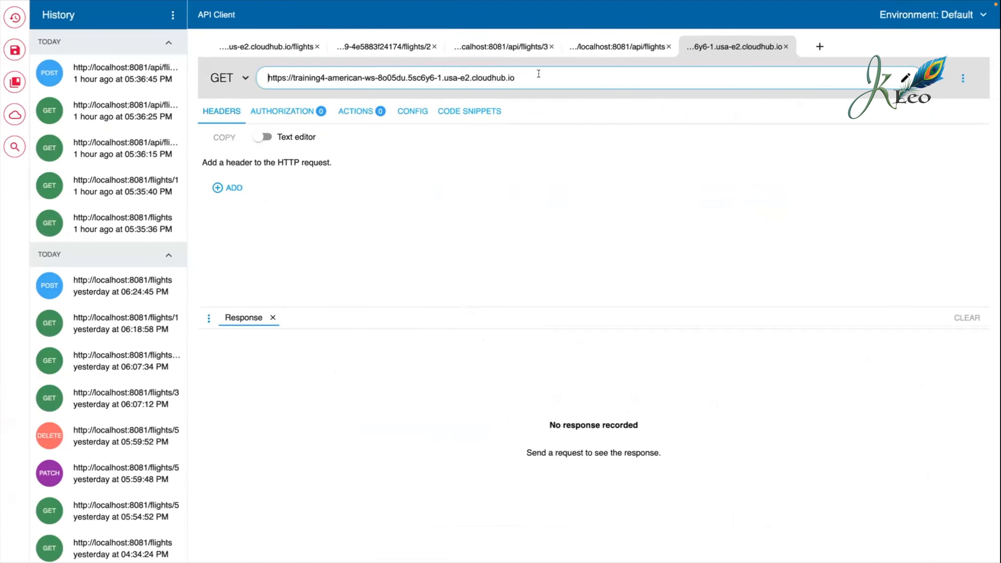
{"action": "type", "text": "flights"}
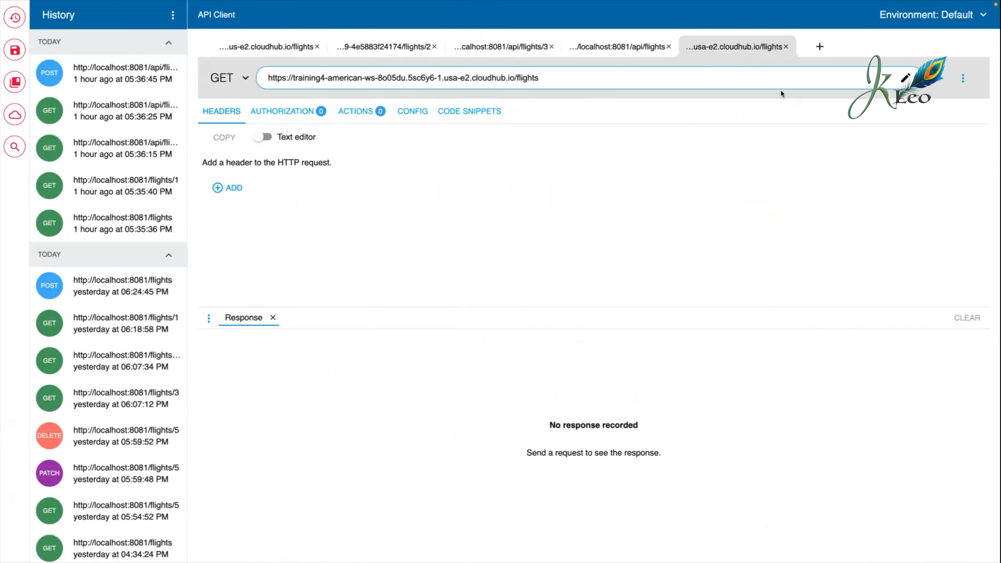
{"action": "key", "text": "Return"}
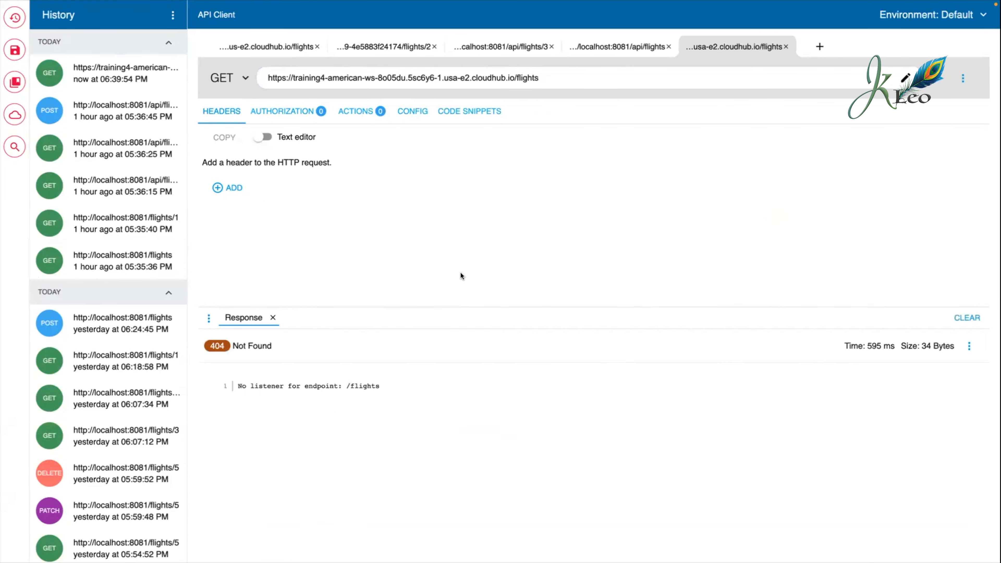
{"action": "key", "text": "BackSpace"}
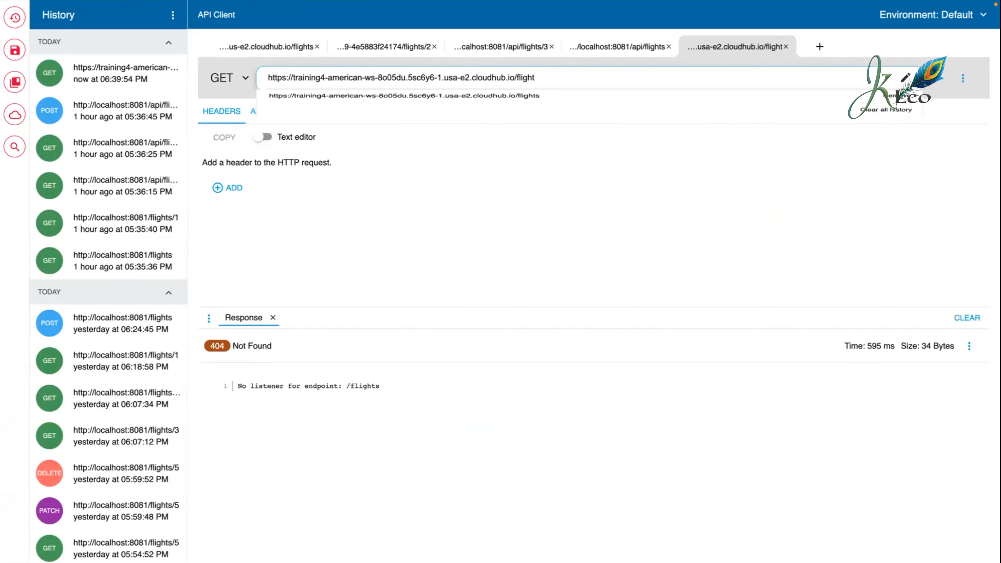
{"action": "key", "text": "Return"}
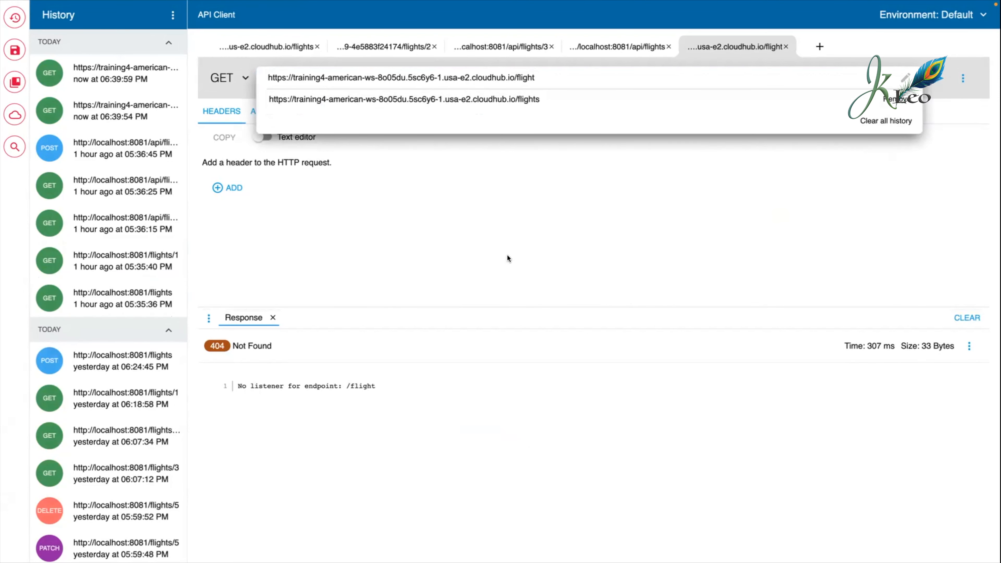
Insert /api before the resource path and send GET requests to /api/flight and /api/flights.
{"action": "left_click", "coordinate": [518, 78]}
{"action": "type", "text": "/api/"}
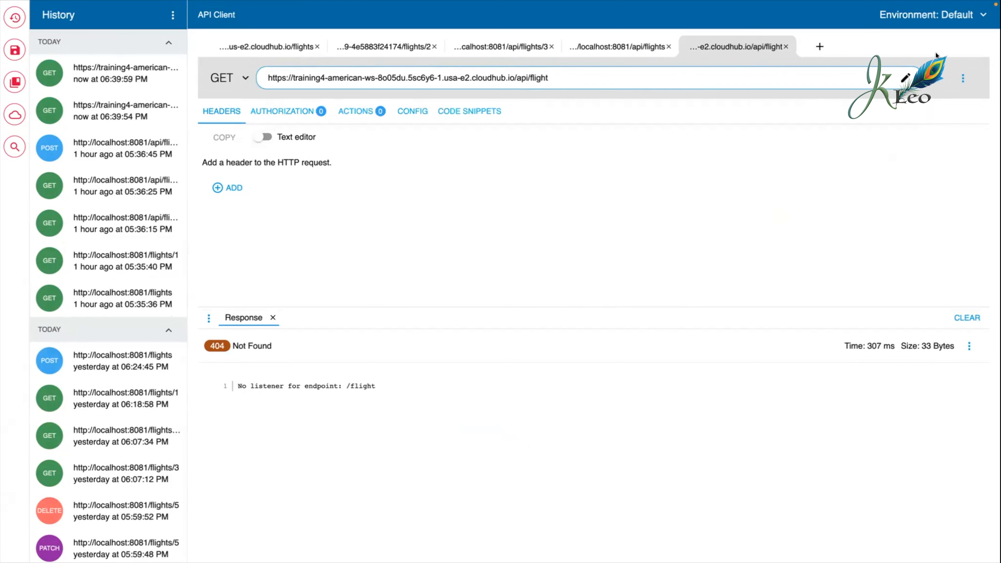
{"action": "key", "text": "Return"}
{"action": "left_click", "coordinate": [590, 77]}
{"action": "type", "text": "s"}
{"action": "key", "text": "Return"}
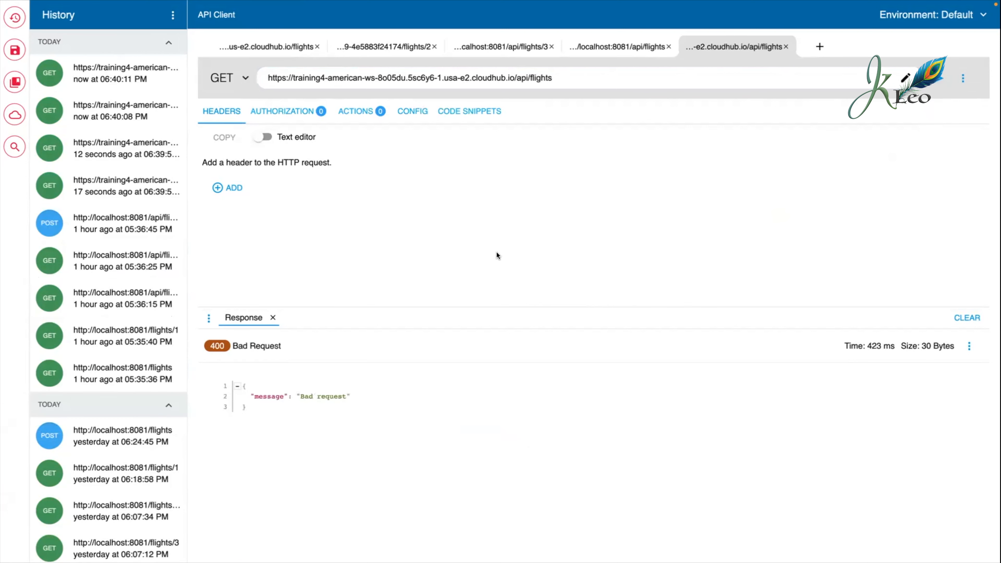
{"action": "left_click", "coordinate": [567, 78]}
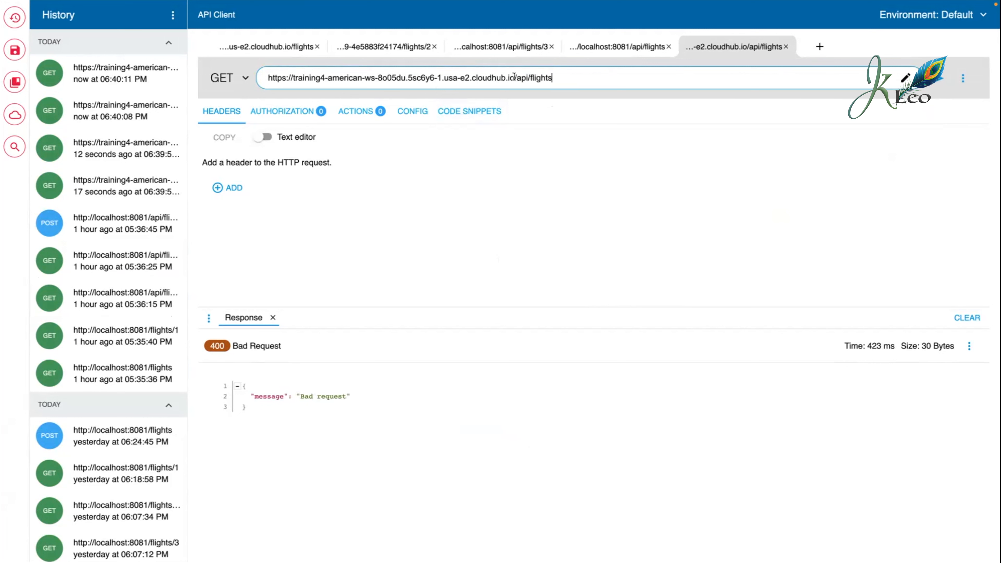
Review the URL paths of the earlier localhost:8081 requests, especially the /api/flights part.
{"action": "left_click", "coordinate": [607, 48]}
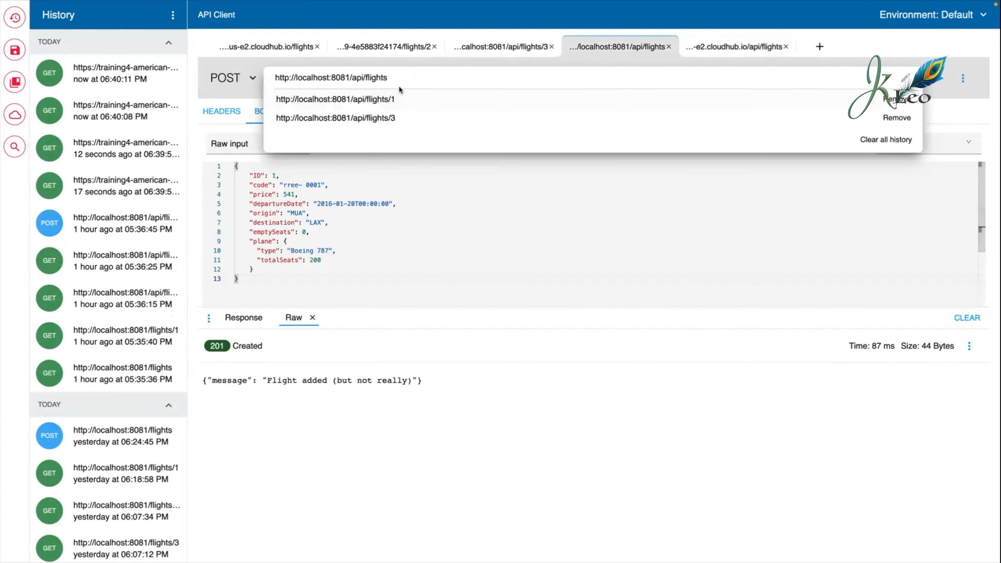
{"action": "left_click_drag", "start_coordinate": [352, 77], "coordinate": [391, 76]}
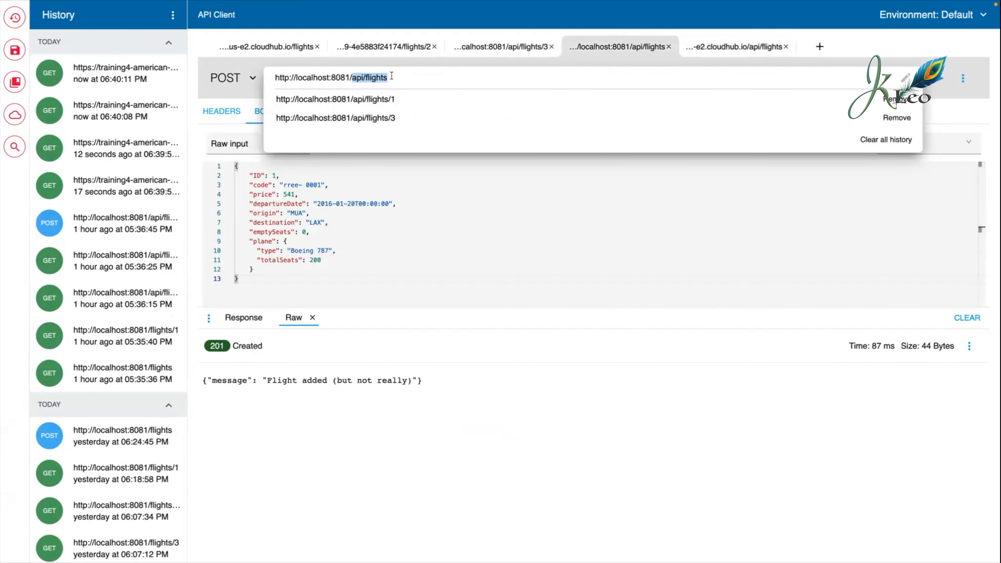
{"action": "left_click", "coordinate": [392, 76]}
{"action": "left_click_drag", "start_coordinate": [349, 76], "coordinate": [396, 75]}
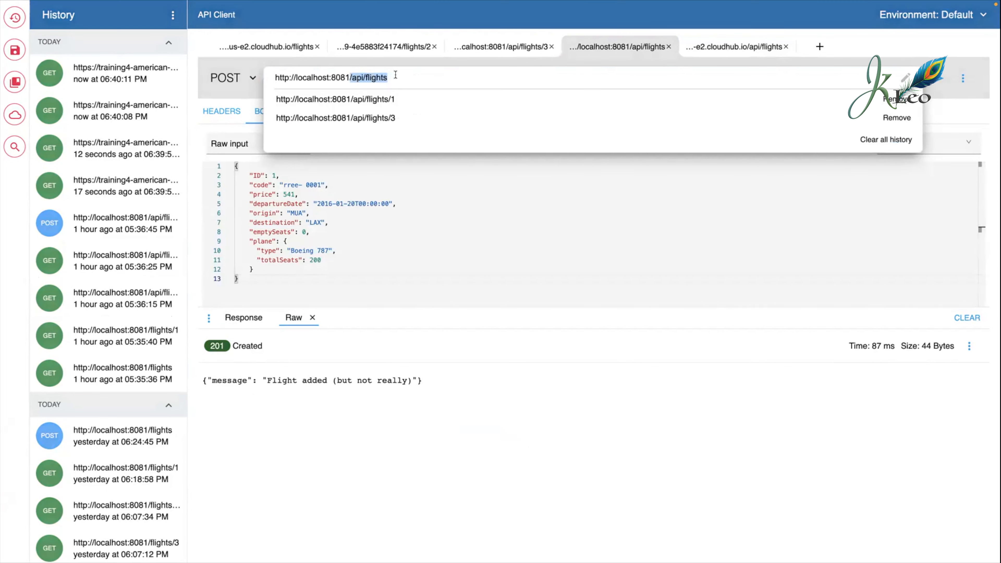
{"action": "left_click", "coordinate": [509, 43]}
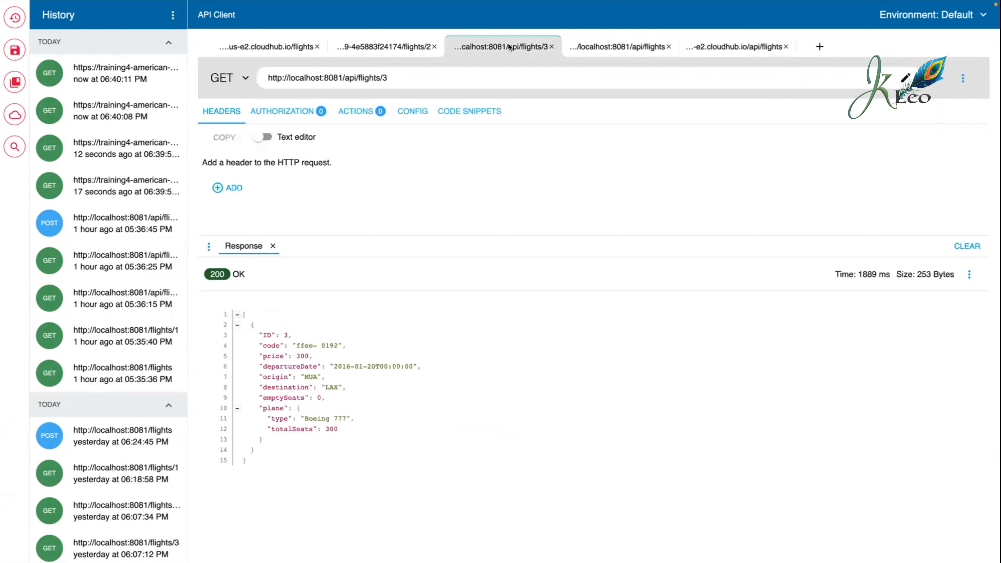
{"action": "left_click", "coordinate": [405, 45]}
Return to the CloudHub request, check its /api/flights path and send the GET request again.
{"action": "left_click", "coordinate": [734, 45]}
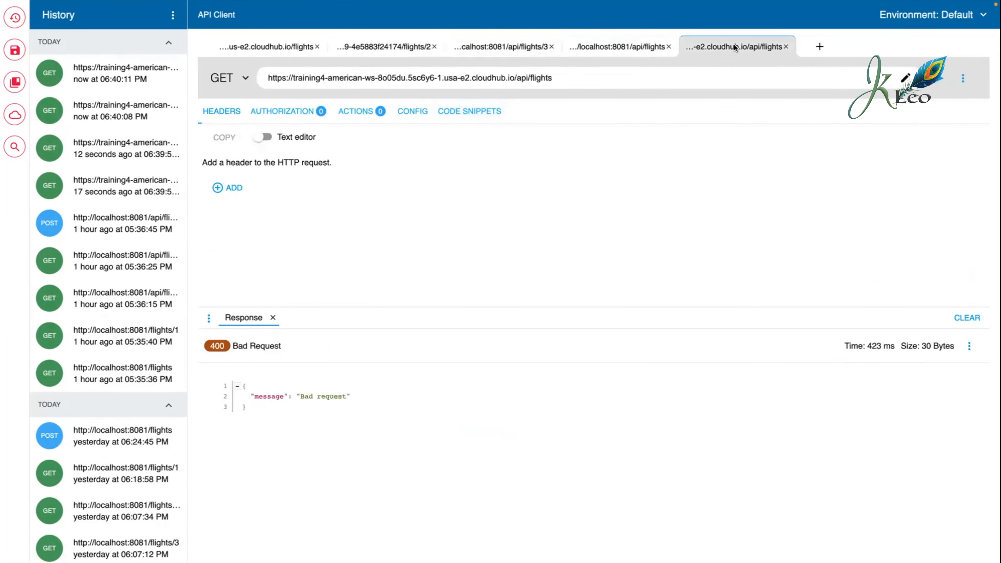
{"action": "left_click_drag", "start_coordinate": [513, 76], "coordinate": [577, 82]}
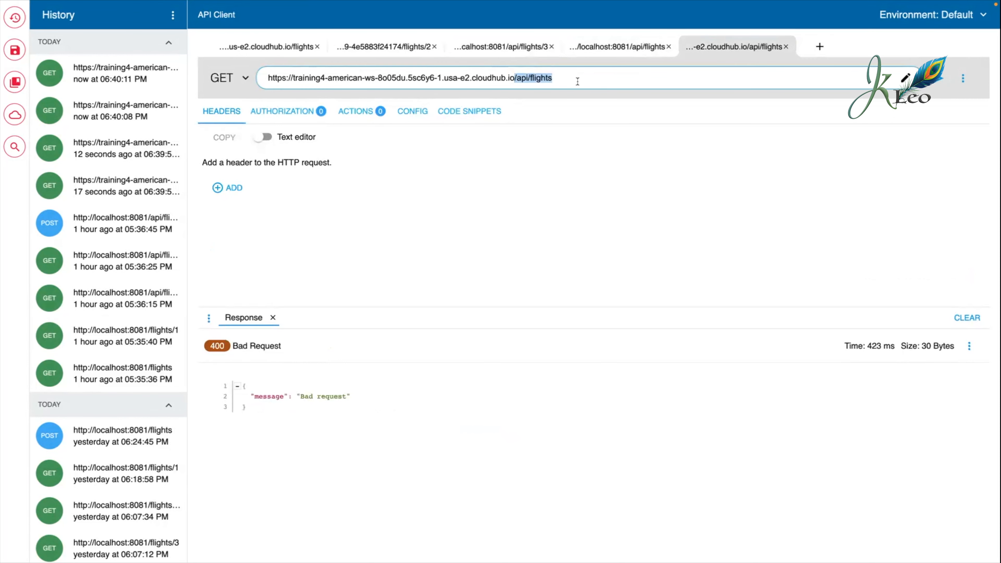
{"action": "left_click", "coordinate": [587, 81]}
{"action": "left_click", "coordinate": [562, 198]}
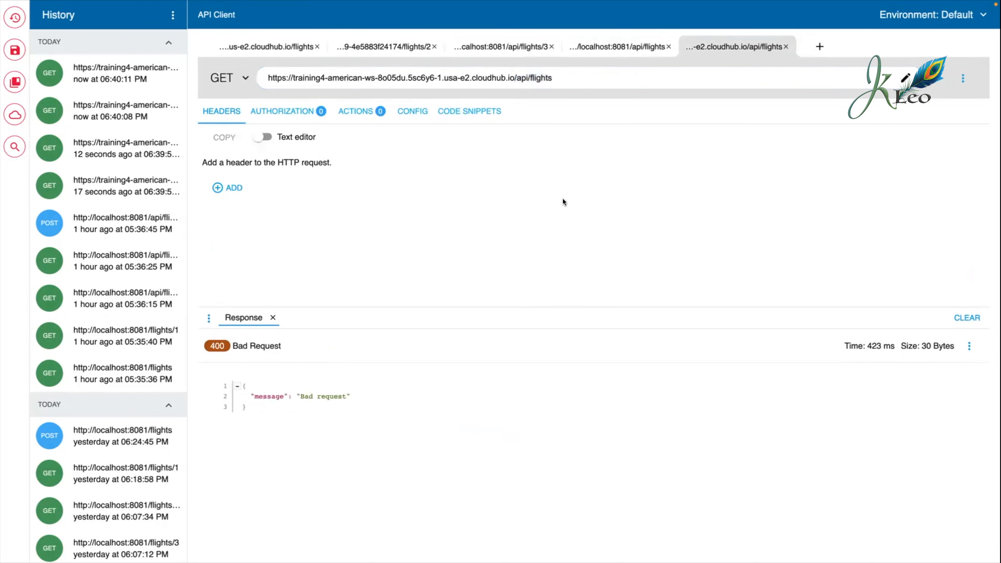
{"action": "left_click", "coordinate": [932, 84]}
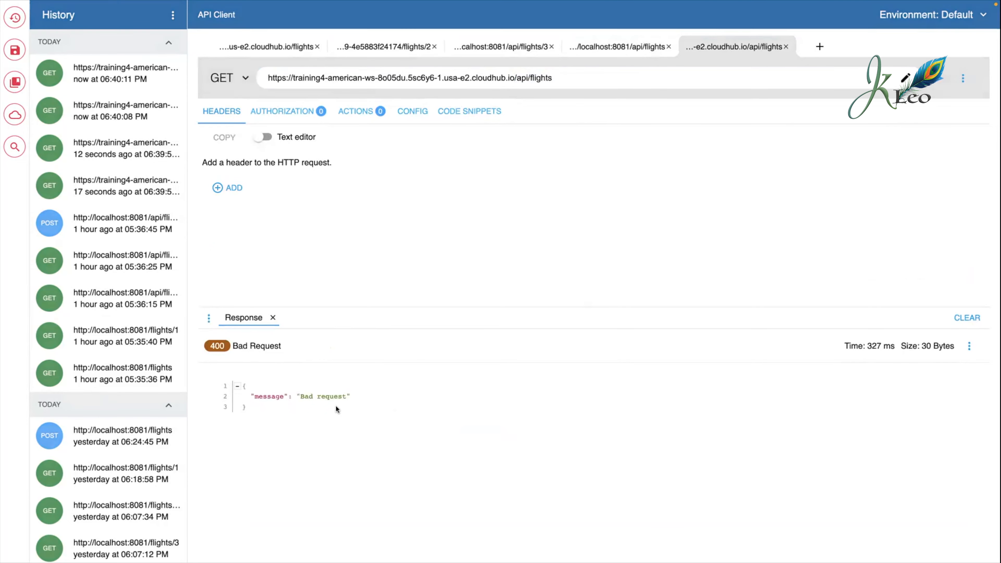
Switch to the browser and open the Getting Started with Anypoint walkthrough to recheck the testing instructions.
{"action": "key", "text": "ctrl+Left"}
{"action": "key", "text": "ctrl+Left"}
{"action": "key", "text": "ctrl+Up"}
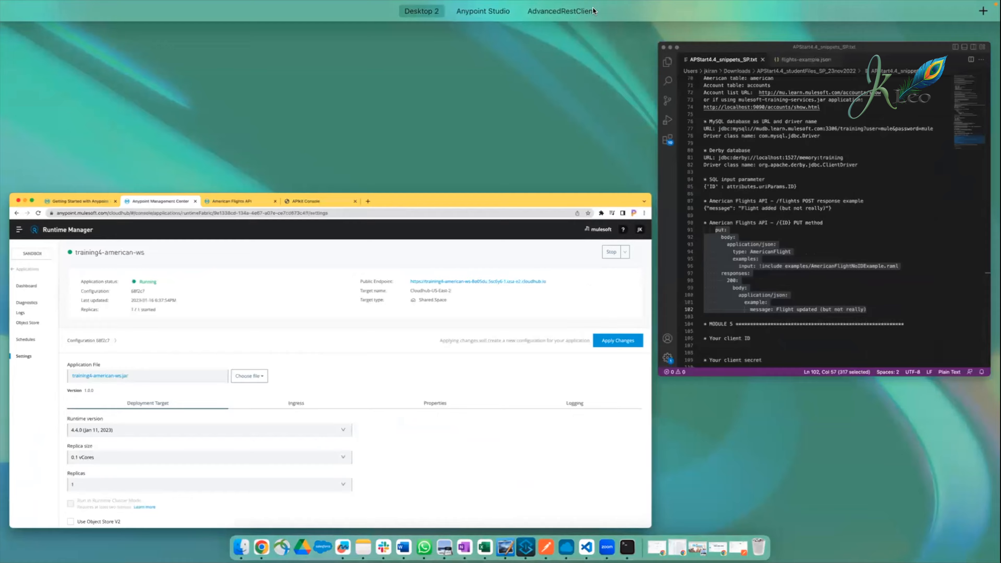
{"action": "mouse_move", "coordinate": [555, 46]}
{"action": "left_click", "coordinate": [425, 36]}
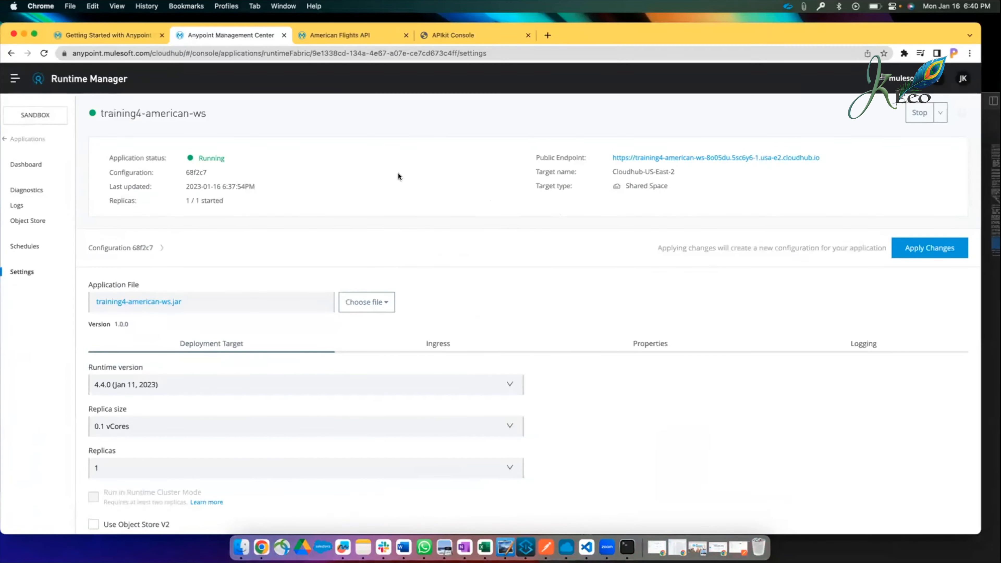
{"action": "left_click", "coordinate": [117, 22]}
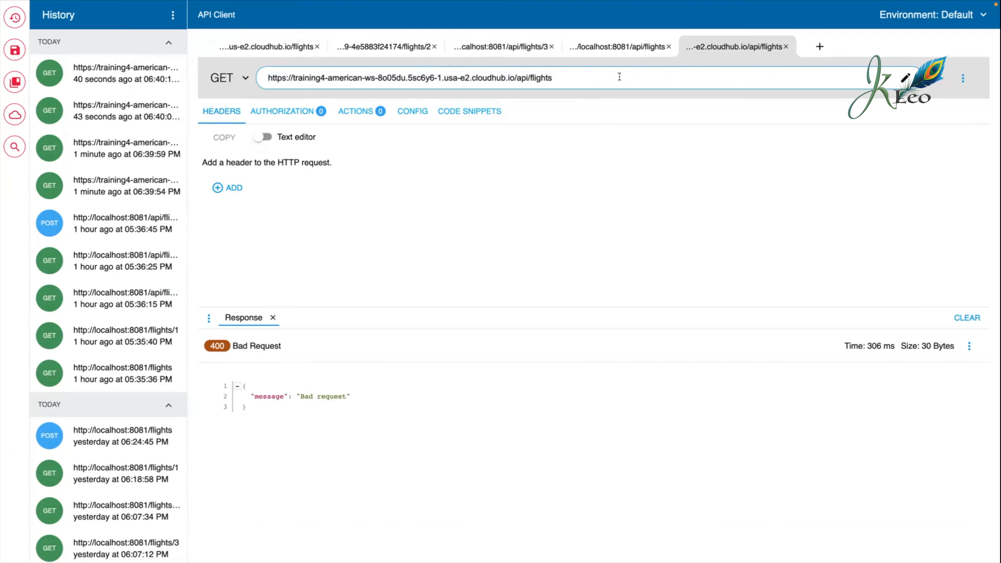
Copy the CloudHub /api/flights URL, load it in a new browser tab, and close that tab after checking the response.
{"action": "triple_click", "coordinate": [620, 77]}
{"action": "key", "text": "super+c"}
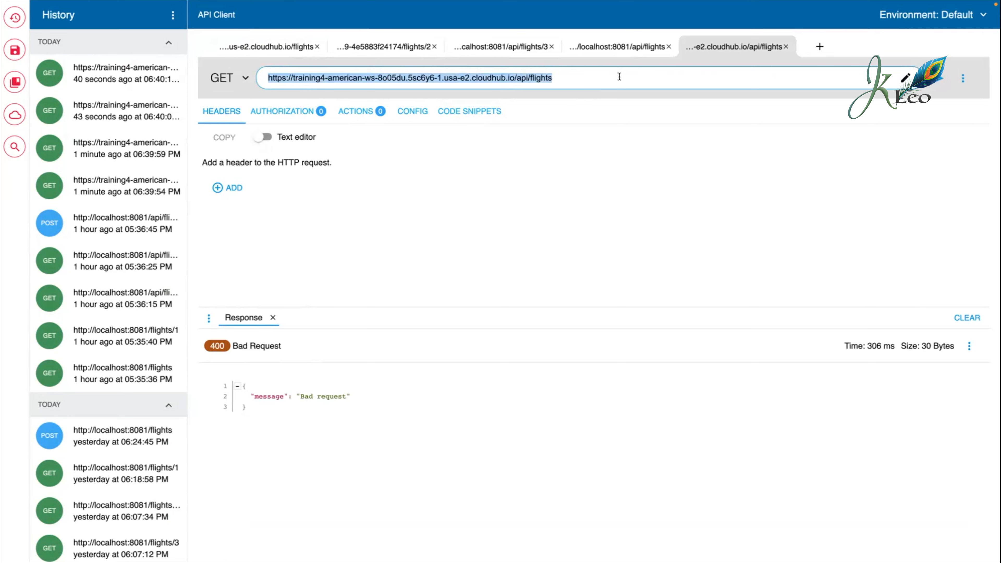
{"action": "key", "text": "ctrl+Left"}
{"action": "left_click", "coordinate": [552, 23]}
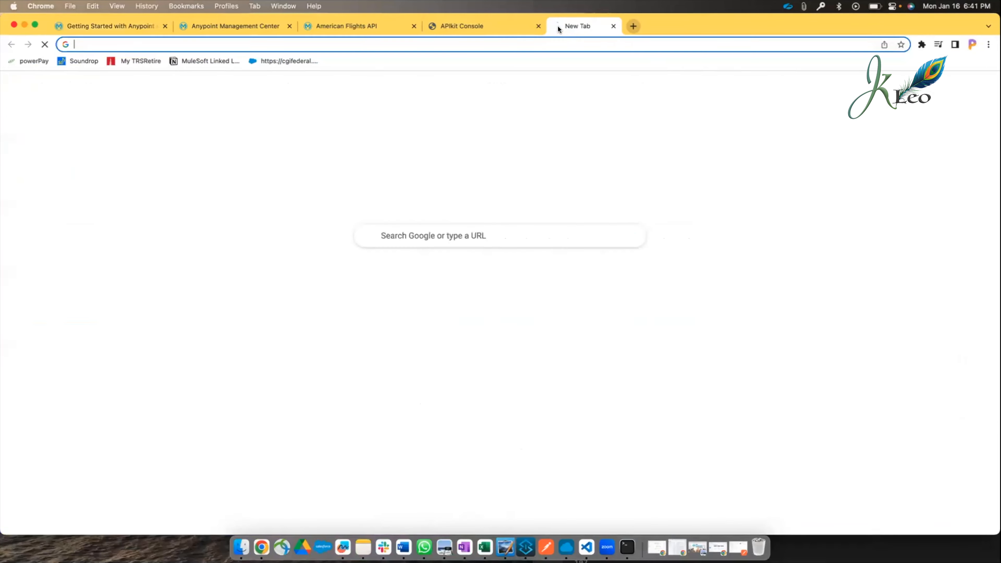
{"action": "key", "text": "super+v"}
{"action": "key", "text": "Return"}
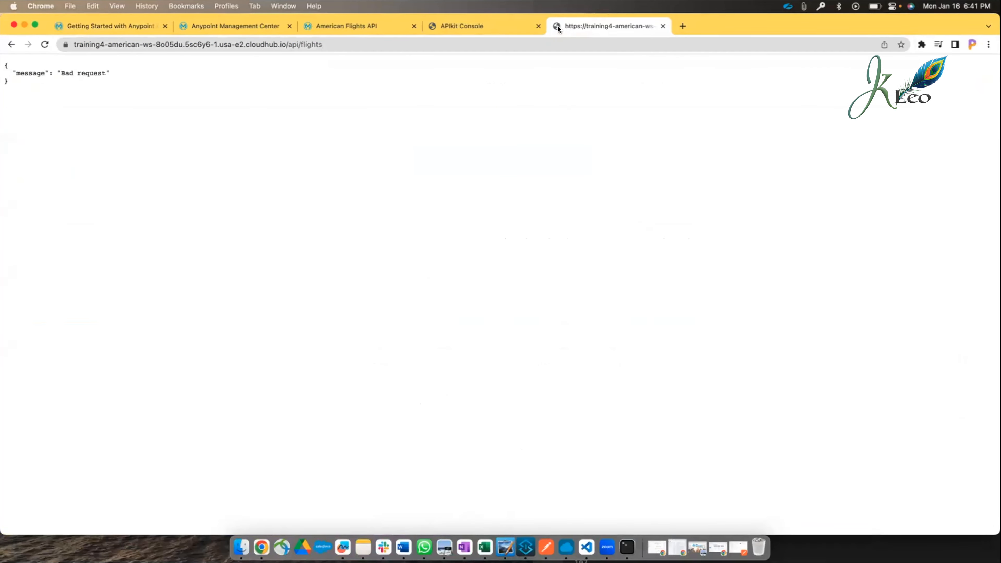
{"action": "left_click", "coordinate": [663, 25]}
Open the training4-american-ws logs in Runtime Manager and examine the request errors, the APIKit console URL and the flow startup entries.
{"action": "mouse_move", "coordinate": [297, 86]}
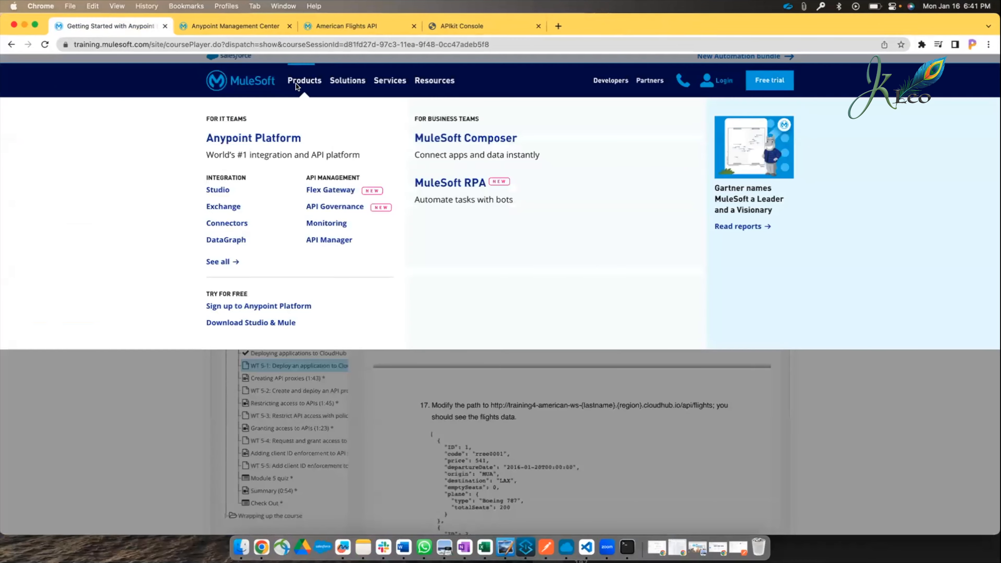
{"action": "left_click", "coordinate": [233, 26]}
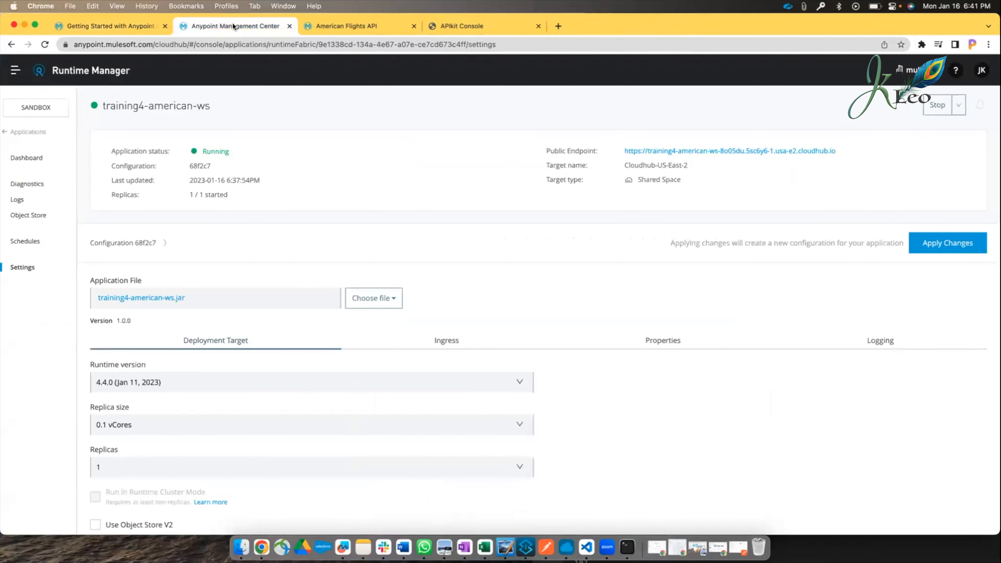
{"action": "left_click", "coordinate": [18, 200]}
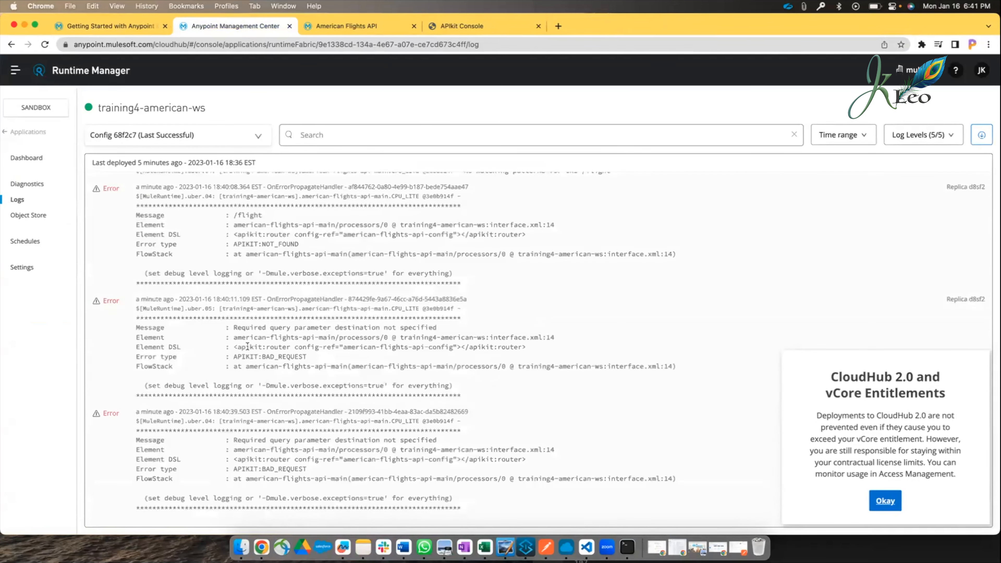
{"action": "scroll", "coordinate": [247, 347], "scroll_direction": "up", "scroll_amount": 6}
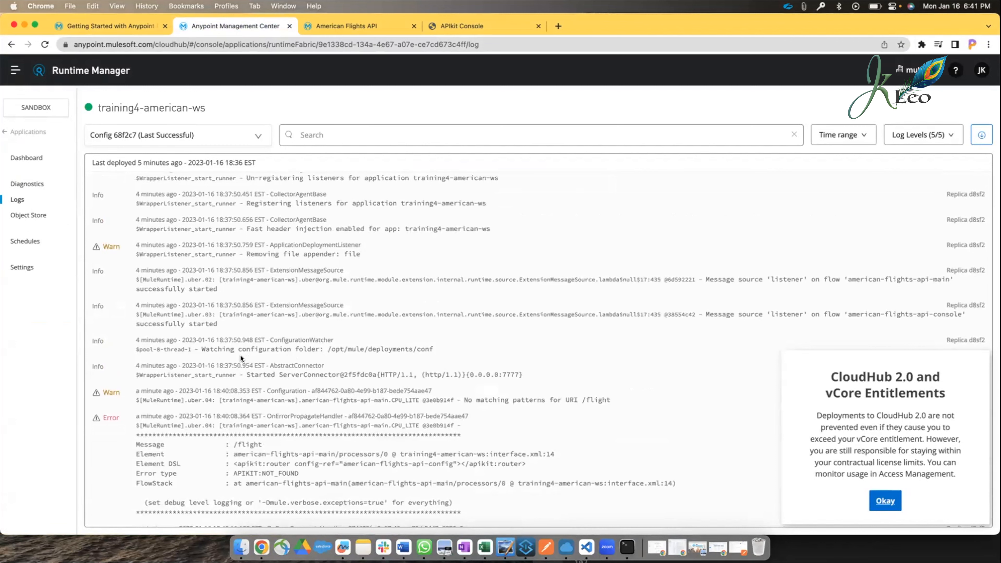
{"action": "scroll", "coordinate": [240, 357], "scroll_direction": "up", "scroll_amount": 5}
{"action": "scroll", "coordinate": [240, 355], "scroll_direction": "up", "scroll_amount": 10}
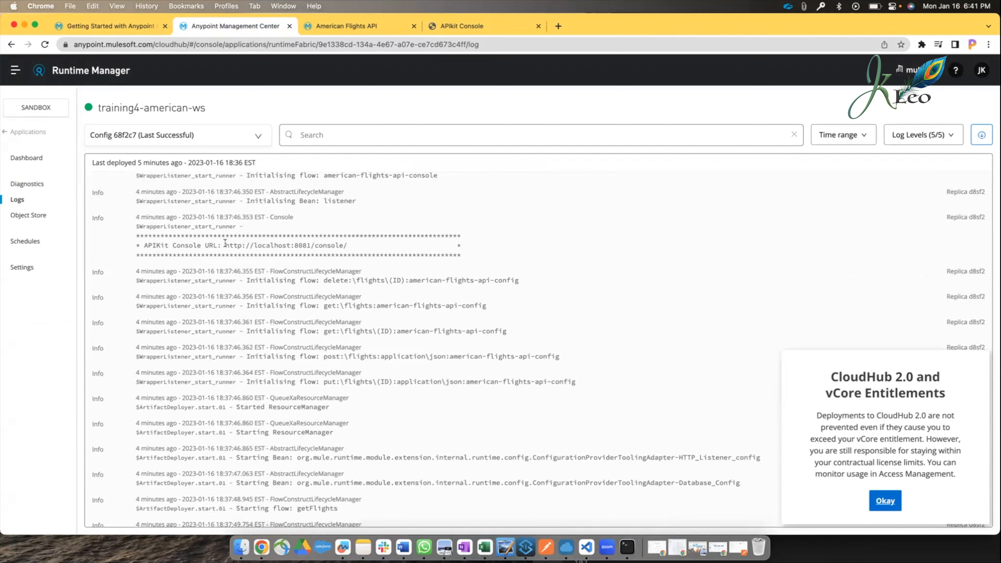
{"action": "left_click_drag", "start_coordinate": [225, 245], "coordinate": [348, 245]}
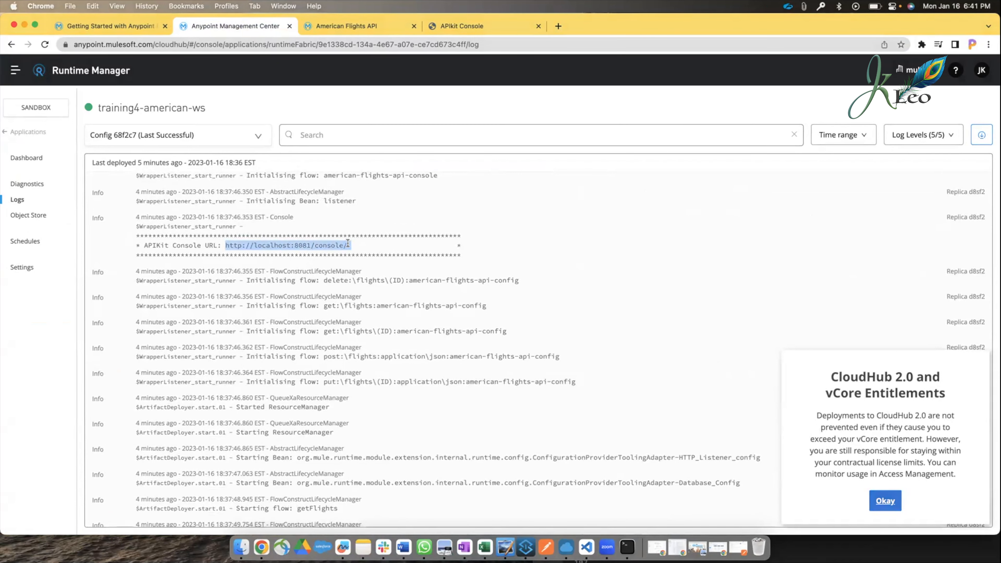
{"action": "scroll", "coordinate": [348, 243], "scroll_direction": "down", "scroll_amount": 3}
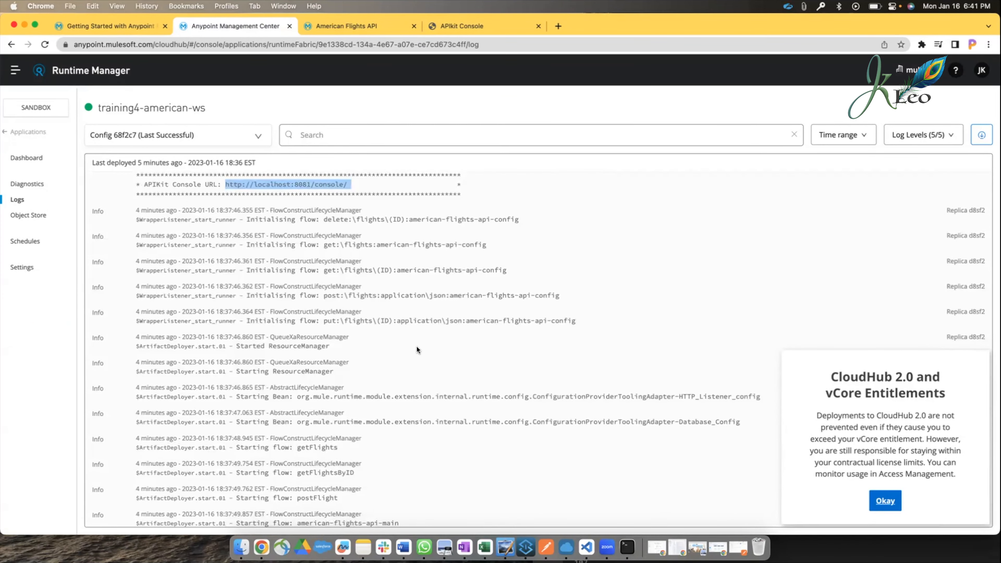
{"action": "scroll", "coordinate": [417, 351], "scroll_direction": "down", "scroll_amount": 3}
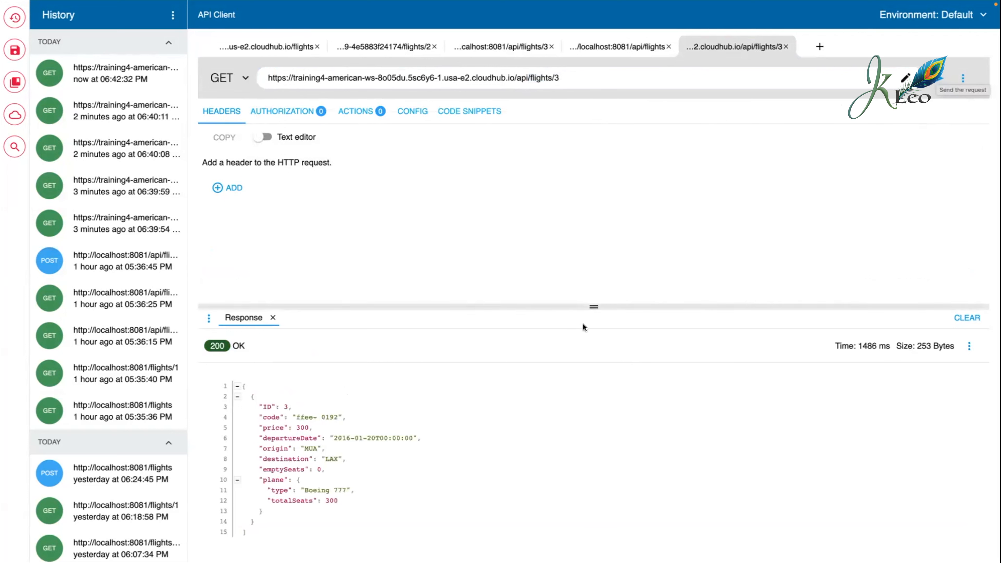
Enlarge the response area of the CloudHub request and review the api/flights/3 part of its URL.
{"action": "left_click_drag", "start_coordinate": [594, 306], "coordinate": [593, 198]}
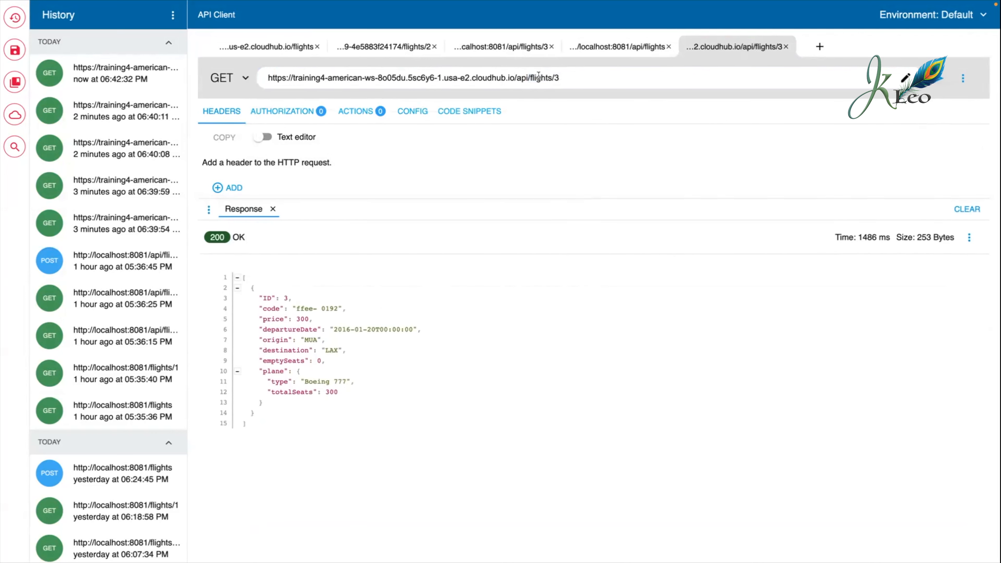
{"action": "double_click", "coordinate": [519, 77]}
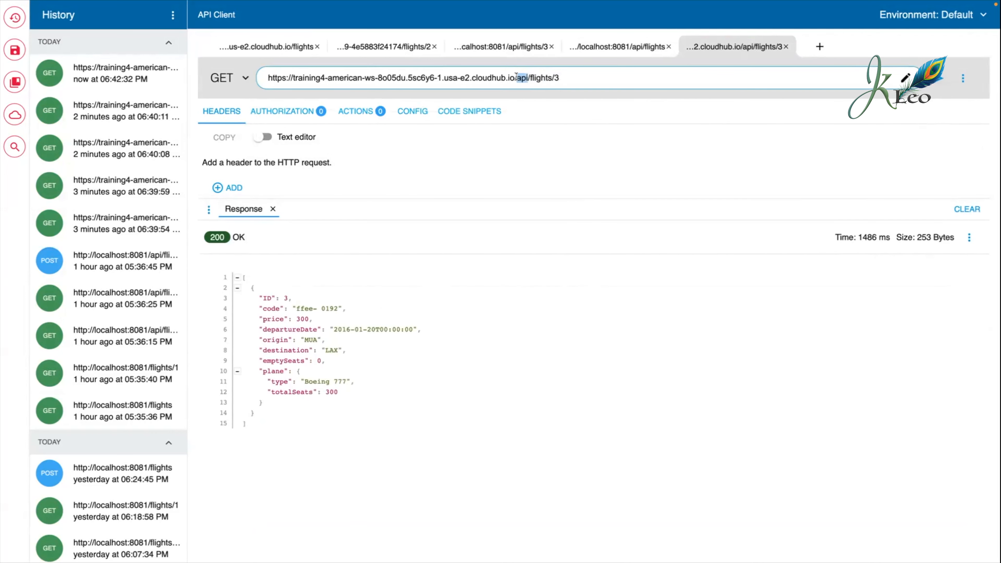
{"action": "double_click", "coordinate": [541, 77]}
{"action": "left_click_drag", "start_coordinate": [570, 74], "coordinate": [512, 75]}
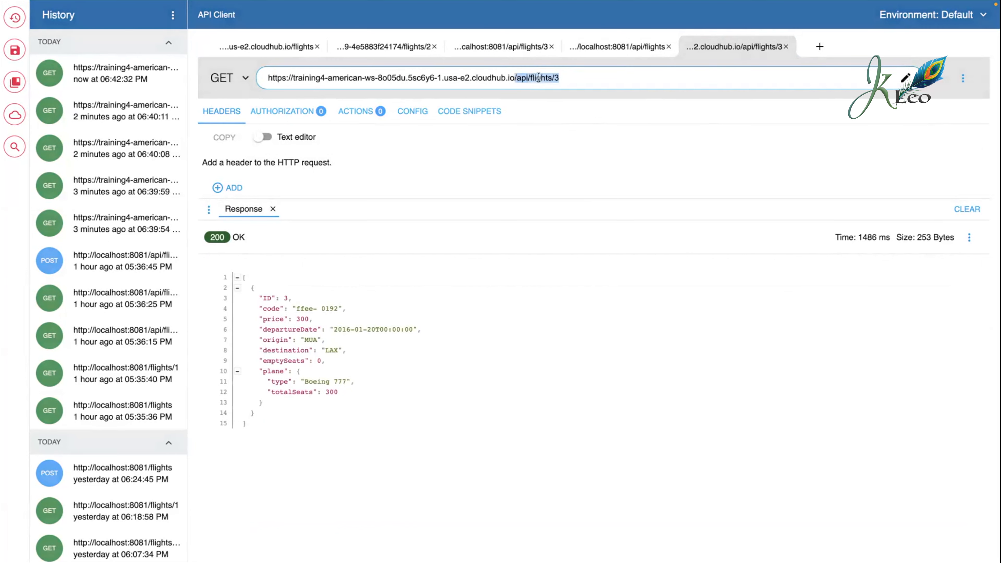
Change the flight ID in the CloudHub request URL to 1, send the GET request and check the returned ID.
{"action": "left_click", "coordinate": [574, 78]}
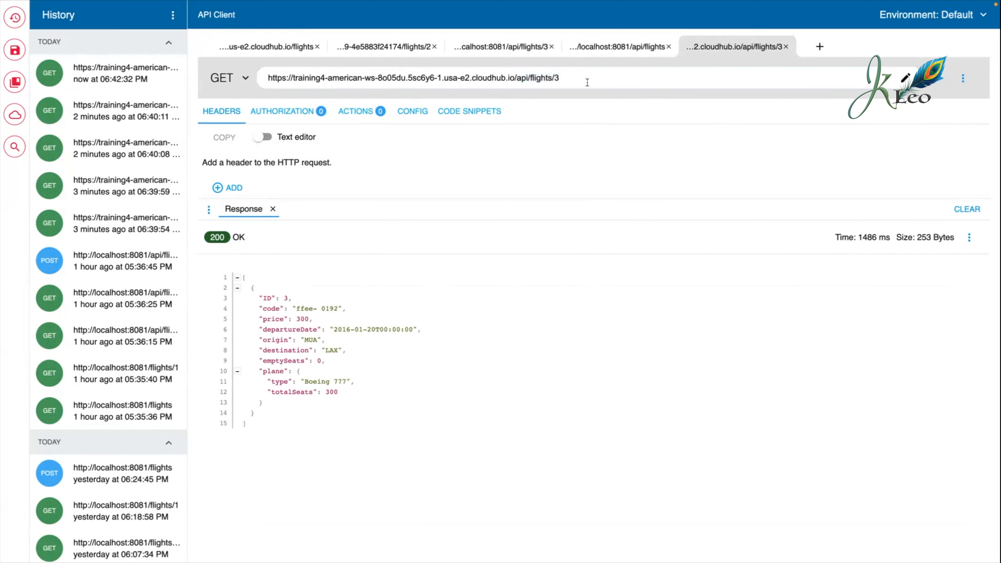
{"action": "key", "text": "BackSpace"}
{"action": "type", "text": "1"}
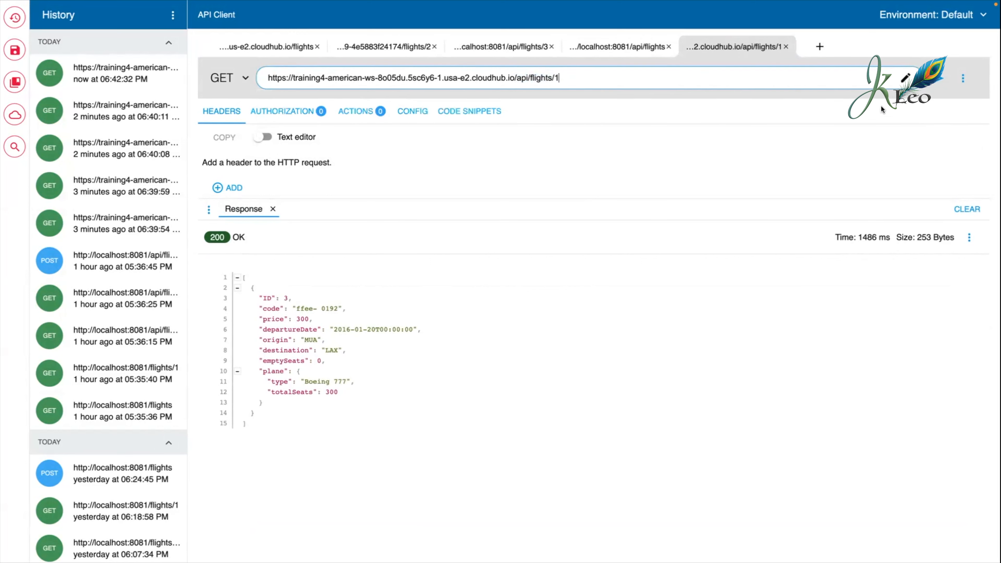
{"action": "key", "text": "Return"}
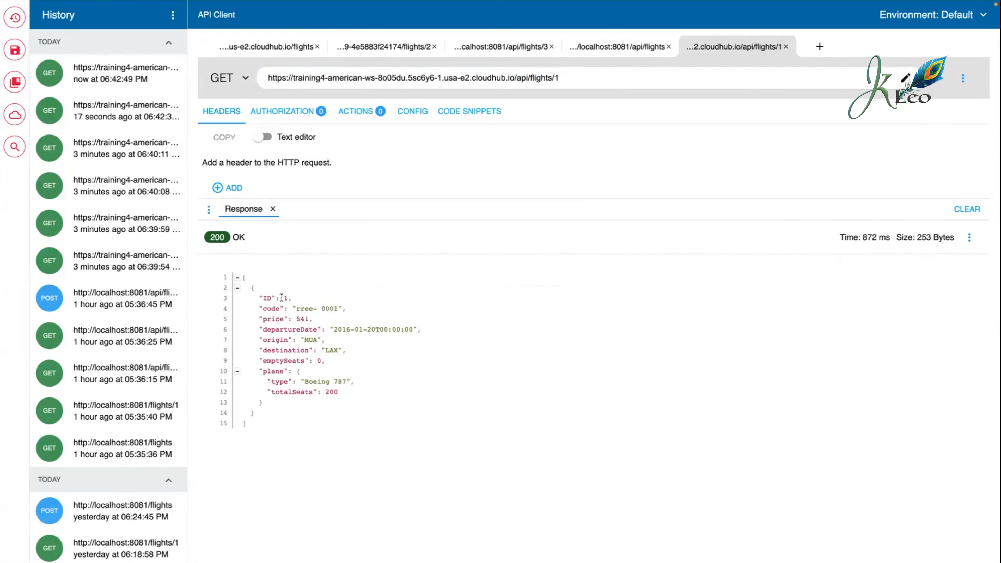
{"action": "left_click_drag", "start_coordinate": [281, 297], "coordinate": [292, 298]}
Change the flight ID in the request URL to 2 and send the GET request.
{"action": "left_click", "coordinate": [581, 76]}
{"action": "key", "text": "BackSpace"}
{"action": "type", "text": "2"}
{"action": "key", "text": "Return"}
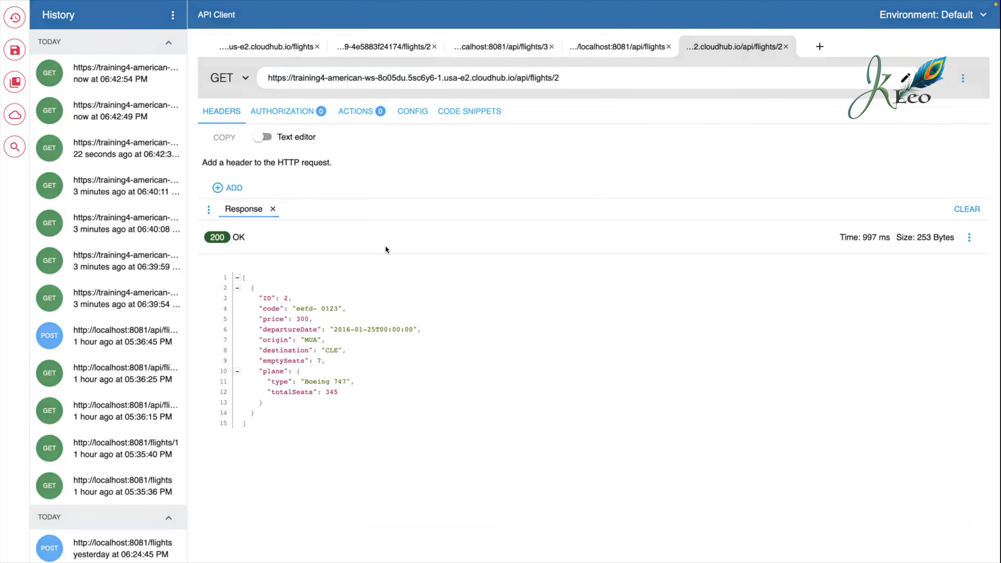
Switch back to Runtime Manager in the browser and review the latest training4-american-ws log entries.
{"action": "key", "text": "ctrl+Left"}
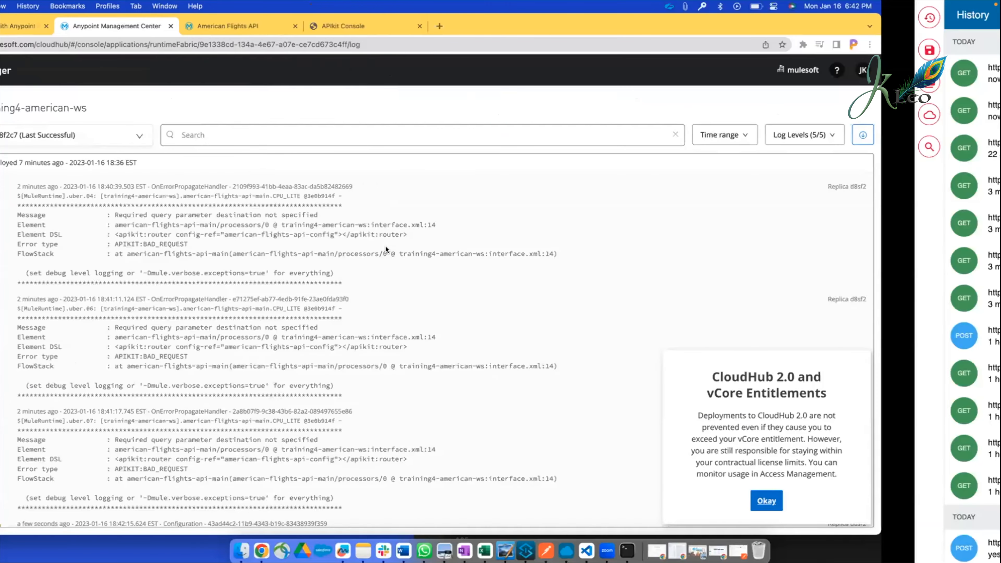
{"action": "scroll", "coordinate": [396, 311], "scroll_direction": "down", "scroll_amount": 5}
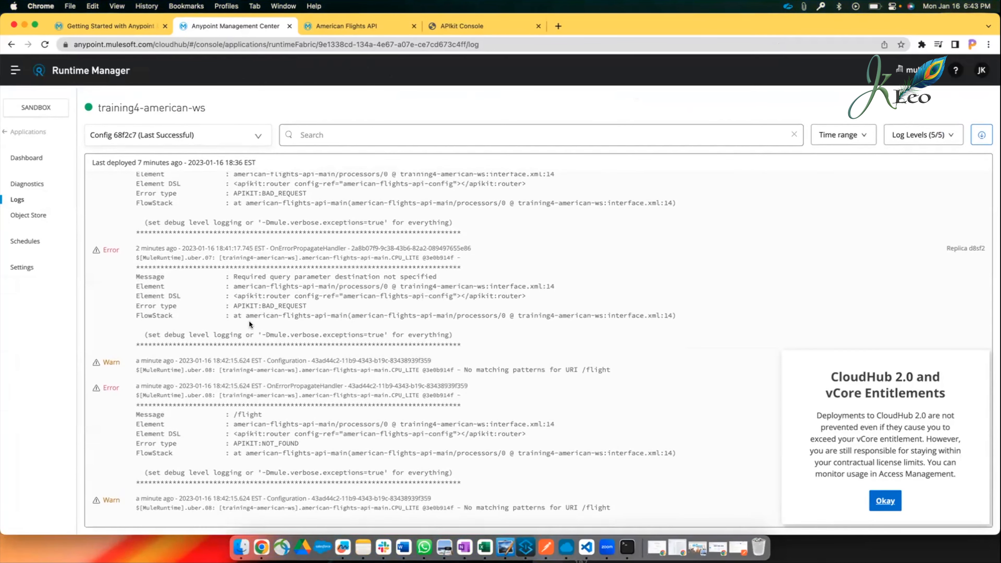
{"action": "scroll", "coordinate": [491, 416], "scroll_direction": "up", "scroll_amount": 20}
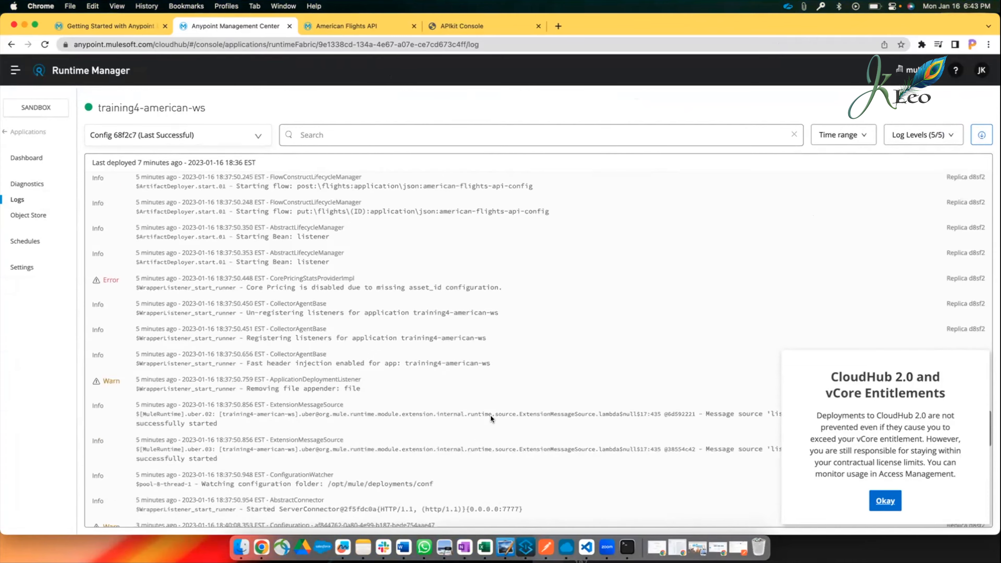
{"action": "scroll", "coordinate": [490, 416], "scroll_direction": "down", "scroll_amount": 20}
{"action": "scroll", "coordinate": [490, 416], "scroll_direction": "down", "scroll_amount": 5}
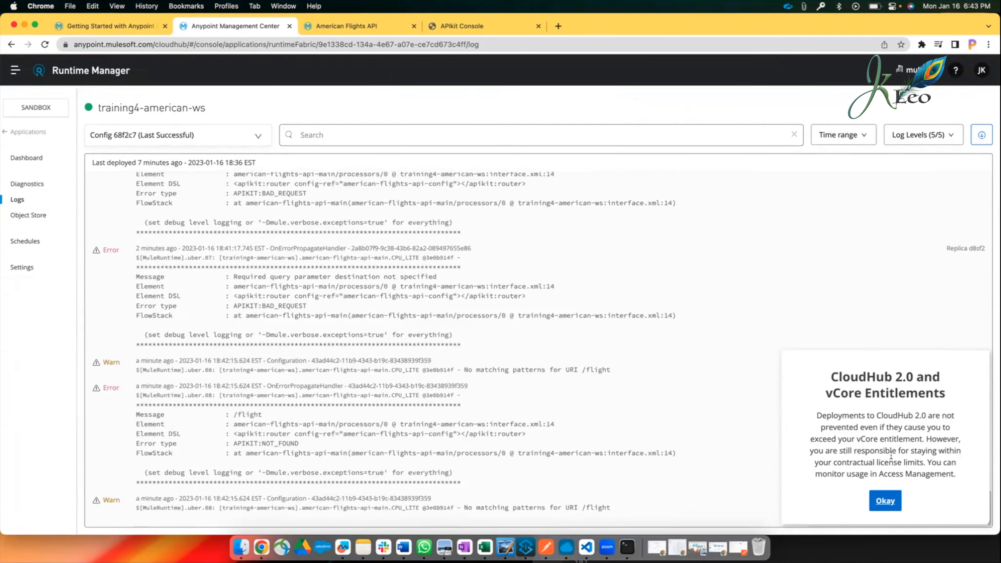
Dismiss the CloudHub 2.0 and vCore Entitlements notice and select training4-american-ws in the Applications list.
{"action": "left_click", "coordinate": [889, 501]}
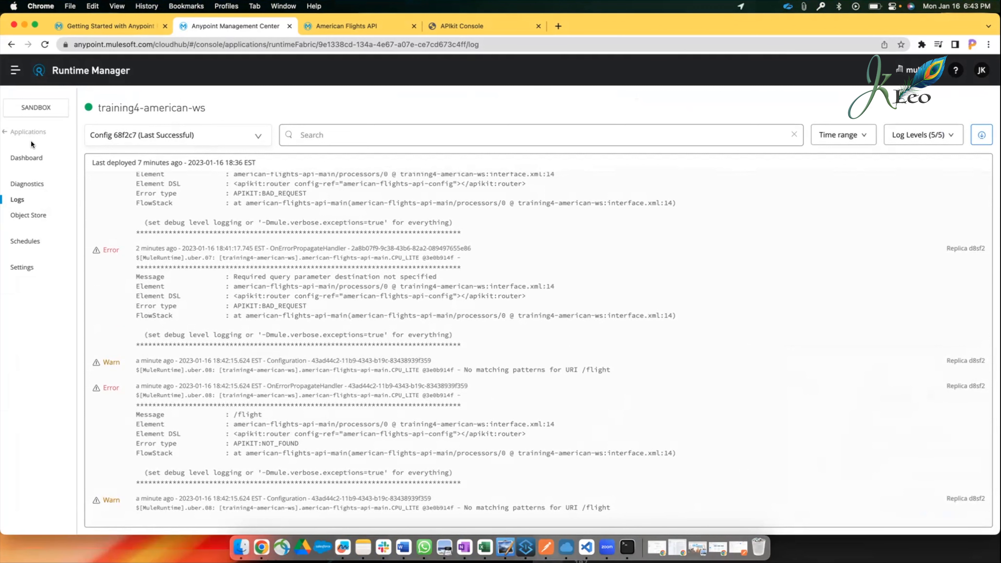
{"action": "left_click", "coordinate": [18, 132]}
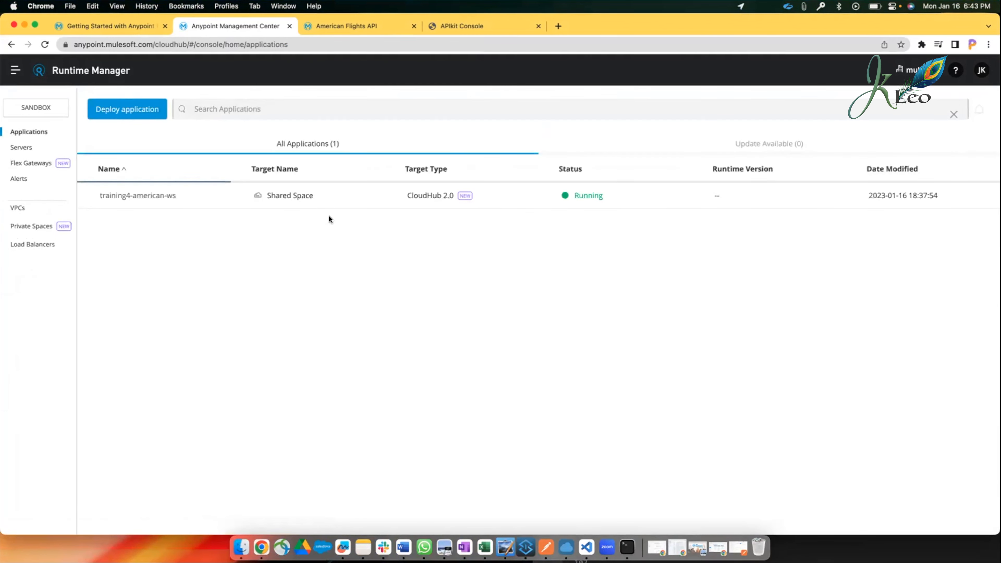
{"action": "left_click", "coordinate": [206, 191]}
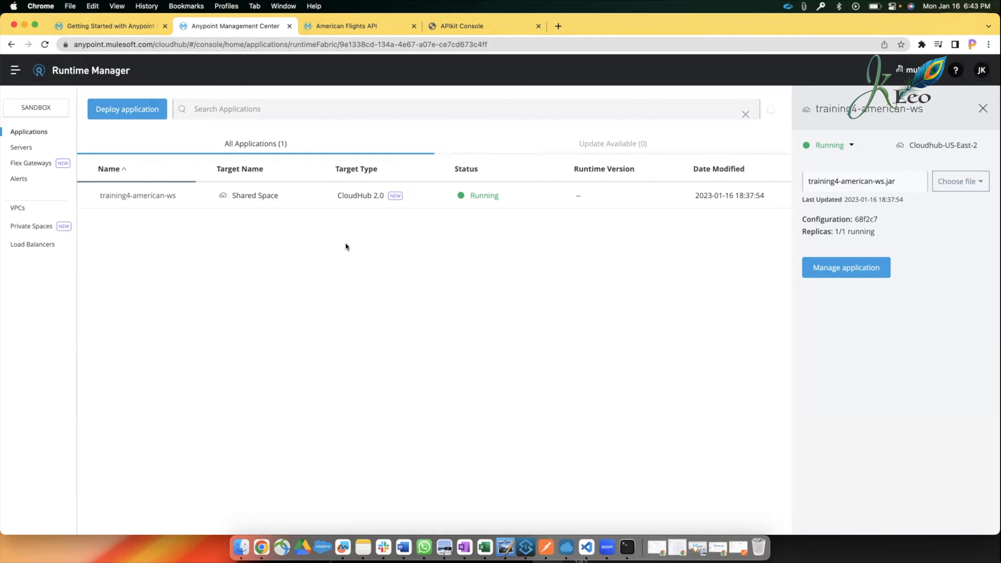
Switch back to the API client and review the api/flights/2 part of the CloudHub request URL.
{"action": "key", "text": "ctrl+Right"}
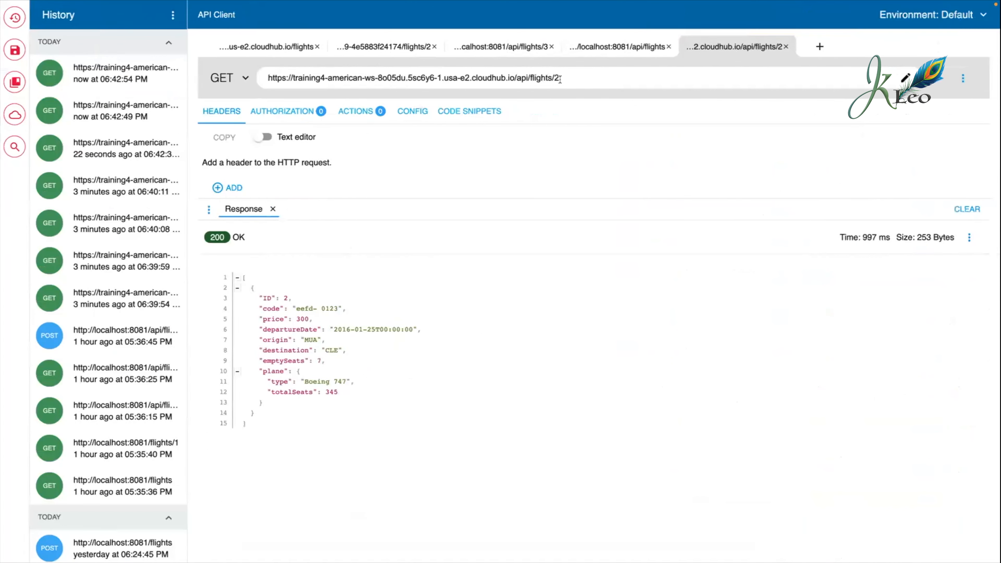
{"action": "left_click", "coordinate": [562, 69]}
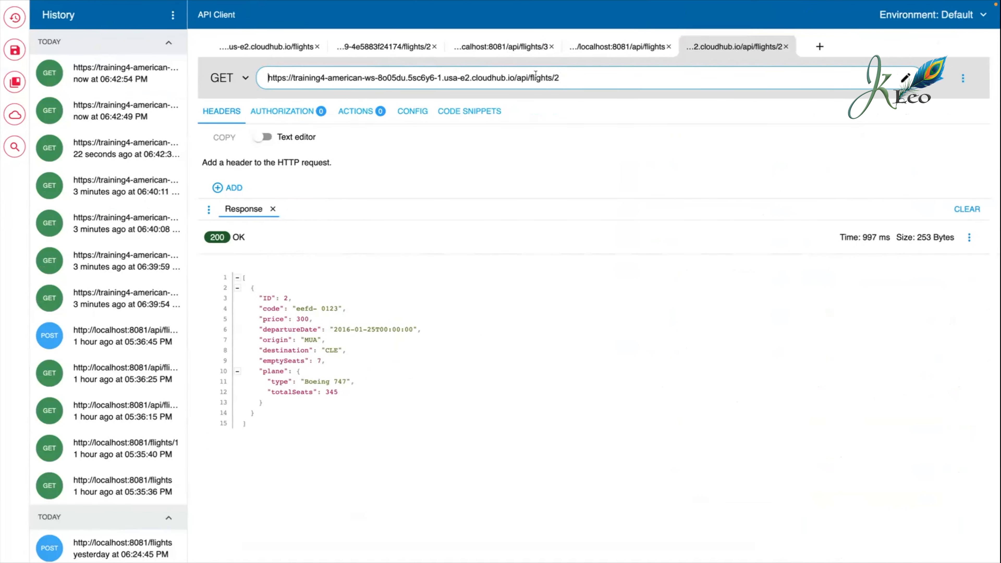
{"action": "left_click_drag", "start_coordinate": [514, 77], "coordinate": [588, 72]}
{"action": "left_click", "coordinate": [587, 73]}
{"action": "left_click_drag", "start_coordinate": [514, 77], "coordinate": [564, 76]}
Replace the flight ID in the request URL with 4 and send the GET request.
{"action": "left_click", "coordinate": [564, 75]}
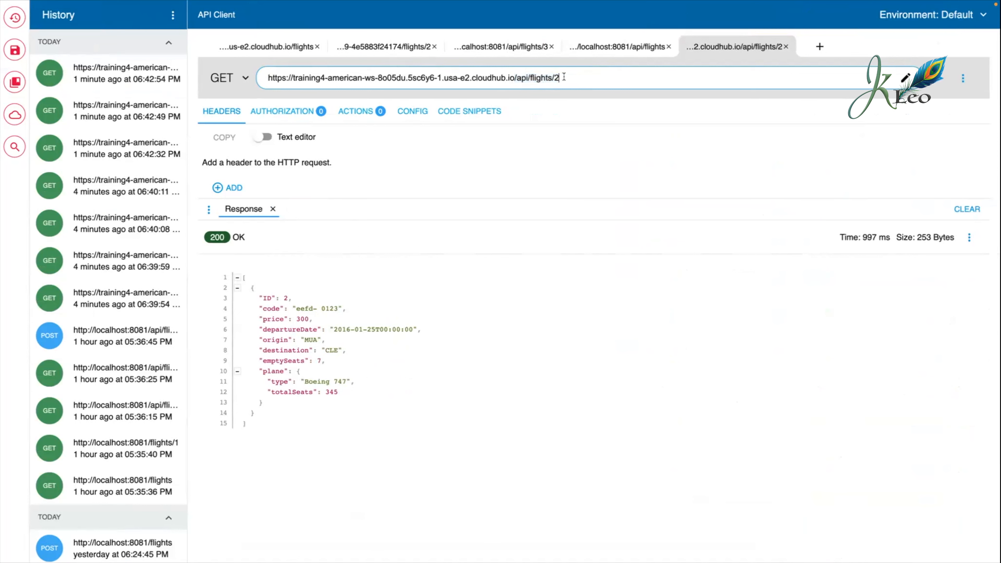
{"action": "key", "text": "BackSpace"}
{"action": "type", "text": "4"}
{"action": "left_click", "coordinate": [939, 79]}
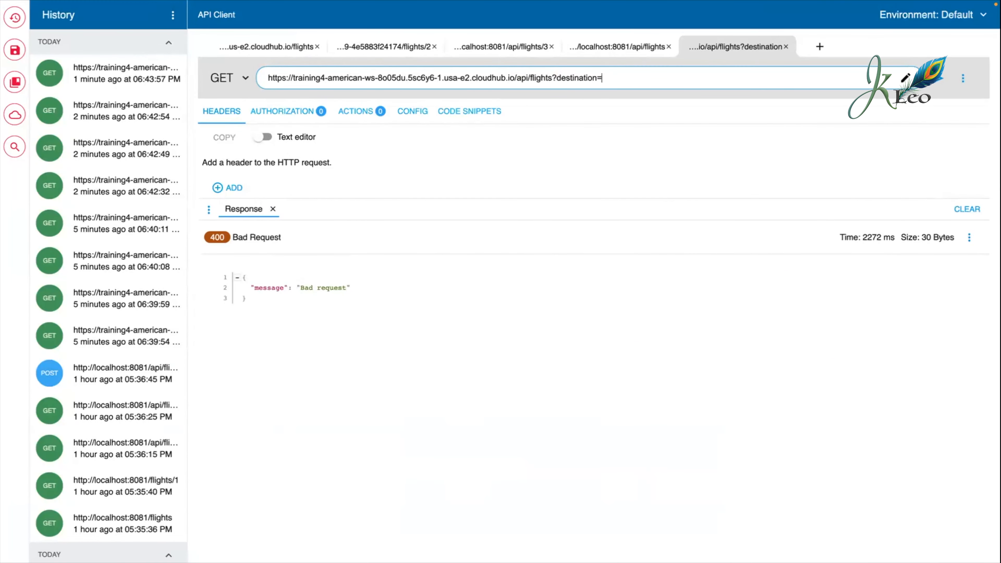
Set the destination query parameter of /api/flights to CLE, send the GET request and compare the returned destinations with it.
{"action": "type", "text": "CLE"}
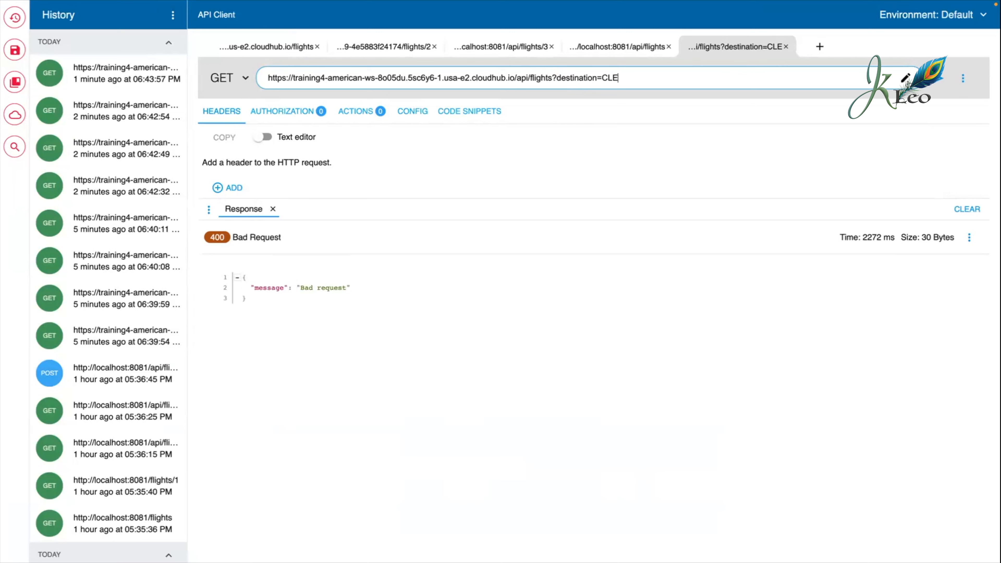
{"action": "left_click", "coordinate": [938, 81]}
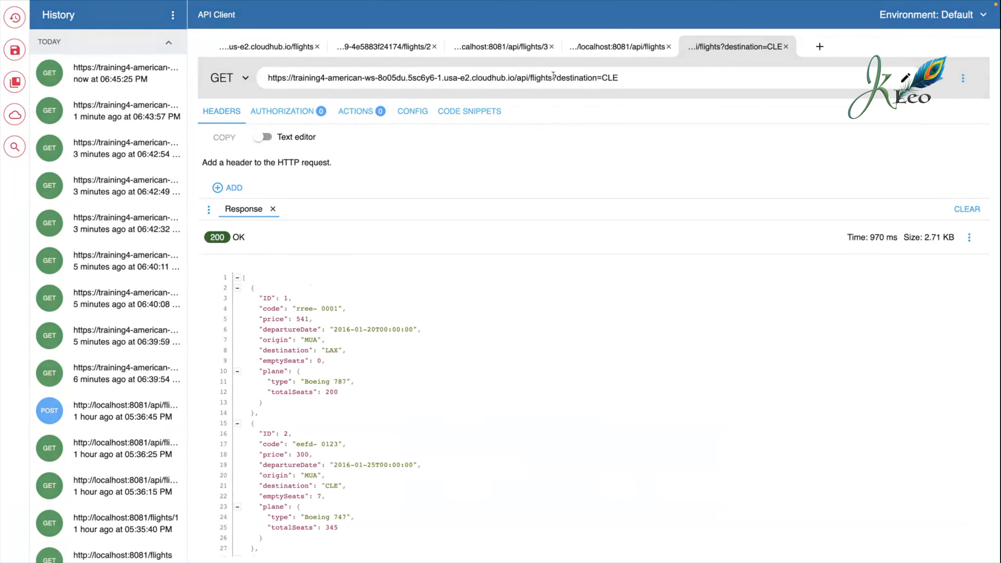
{"action": "left_click_drag", "start_coordinate": [552, 77], "coordinate": [607, 78]}
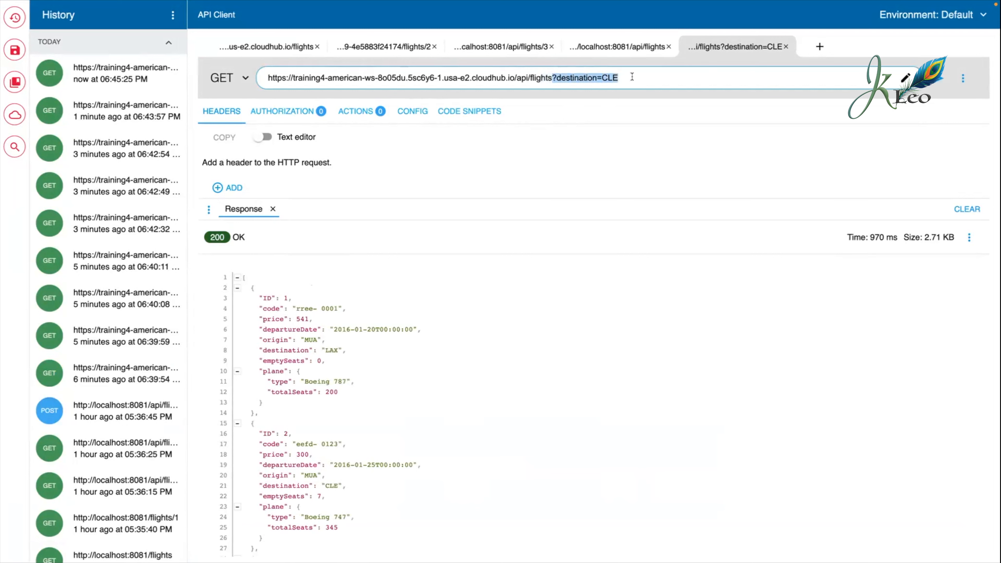
{"action": "left_click", "coordinate": [477, 341]}
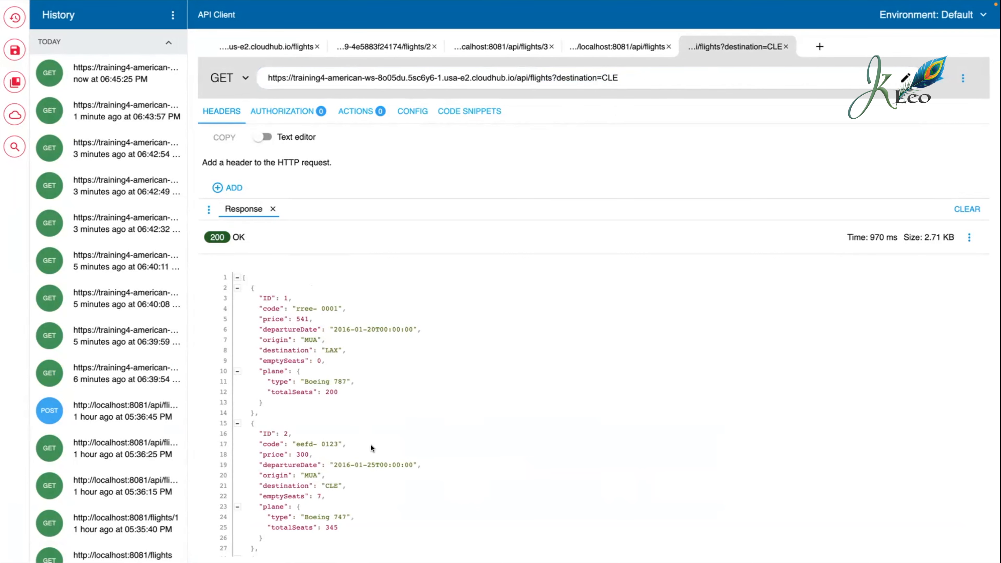
{"action": "double_click", "coordinate": [332, 485]}
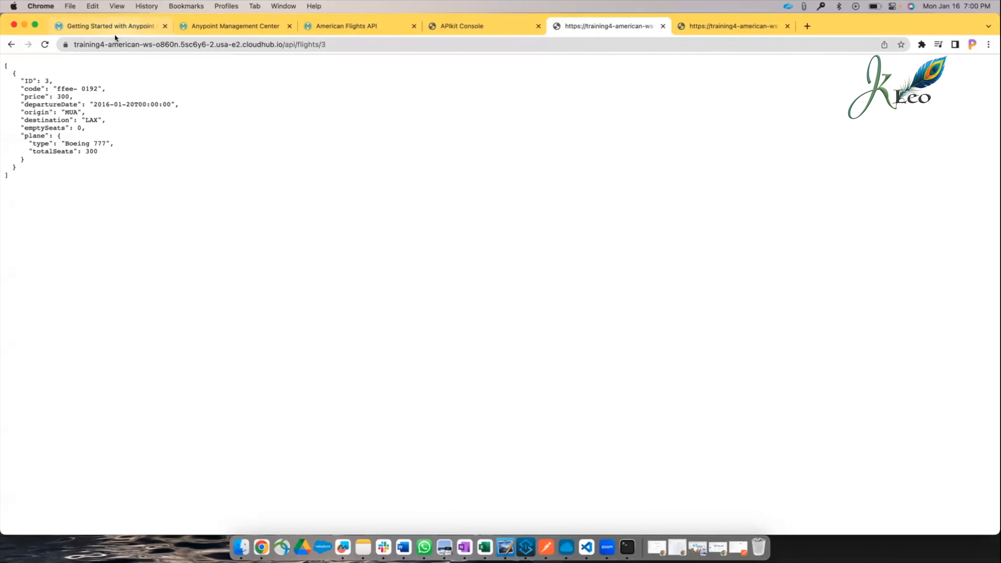
Switch to the browser's Getting Started with Anypoint walkthrough and read the instructions for updating the API implementation deployed to CloudHub.
{"action": "left_click", "coordinate": [85, 25]}
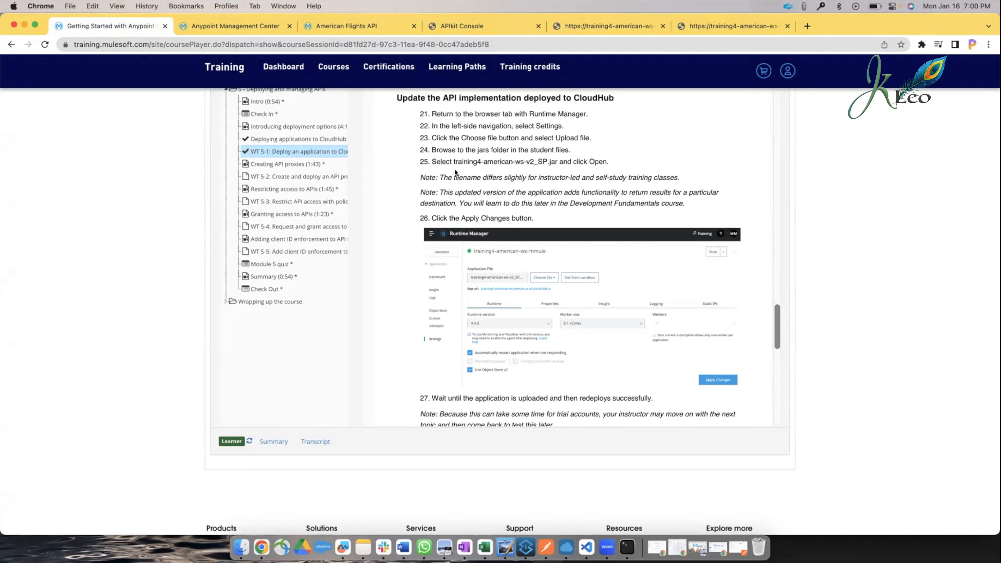
Return to Runtime Manager, select training4-american-ws in the applications list and start a file upload for it.
{"action": "scroll", "coordinate": [454, 169], "scroll_direction": "up", "scroll_amount": 2}
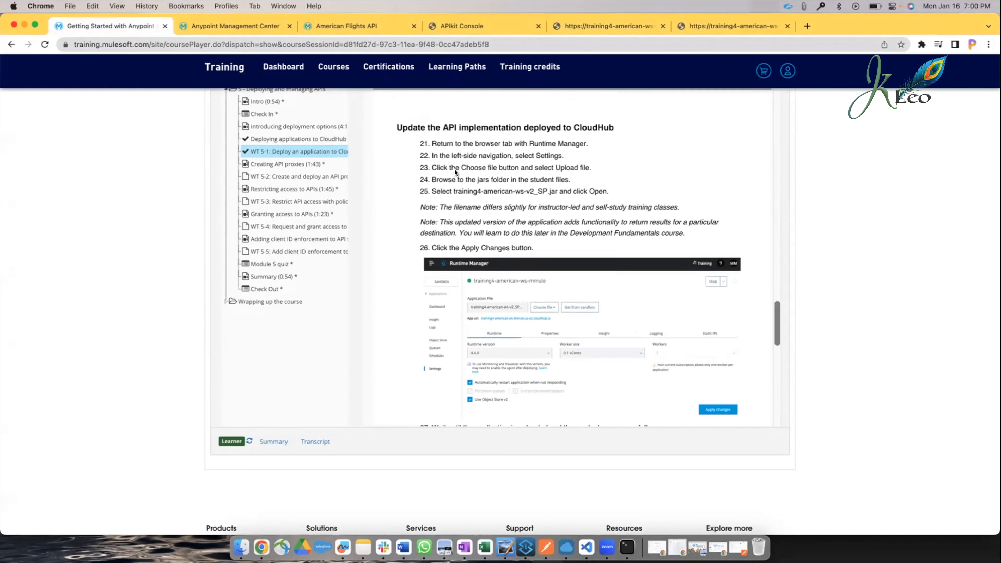
{"action": "left_click", "coordinate": [257, 23]}
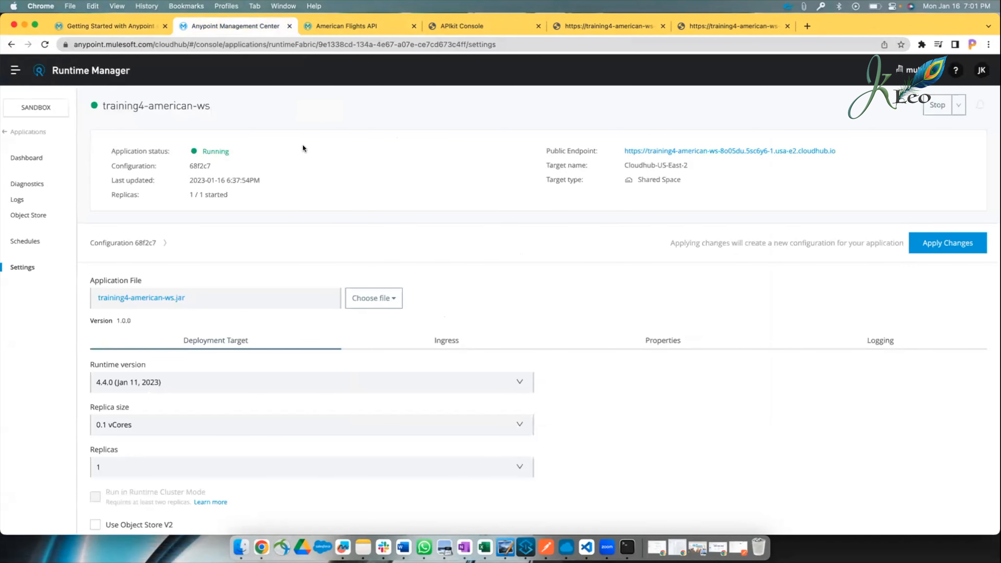
{"action": "left_click", "coordinate": [32, 133]}
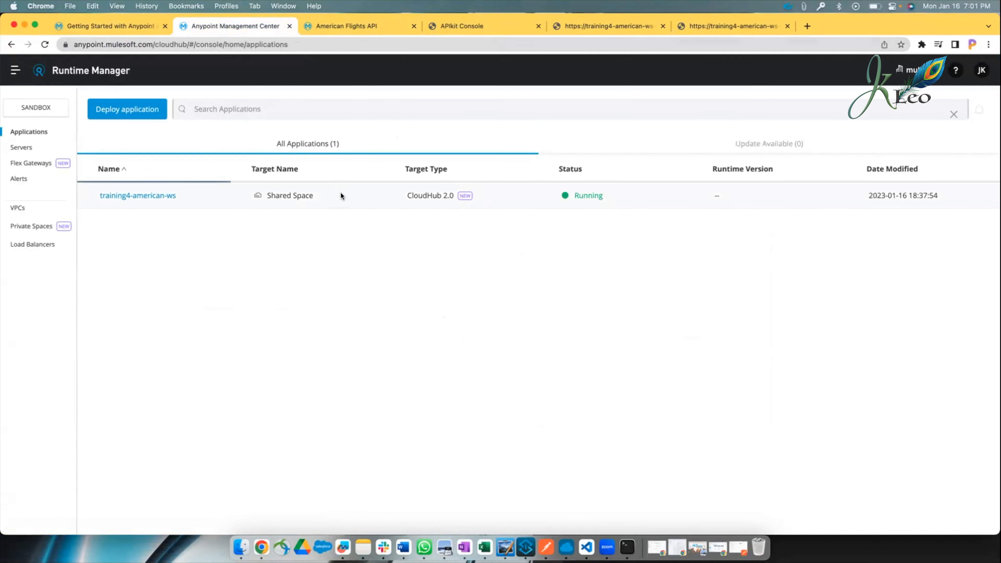
{"action": "left_click", "coordinate": [341, 194]}
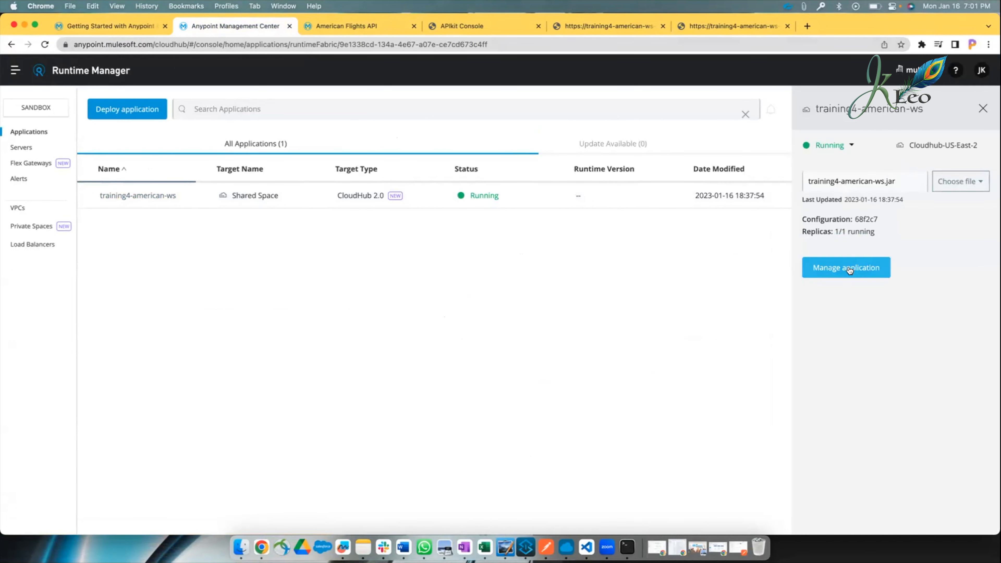
{"action": "left_click", "coordinate": [965, 183]}
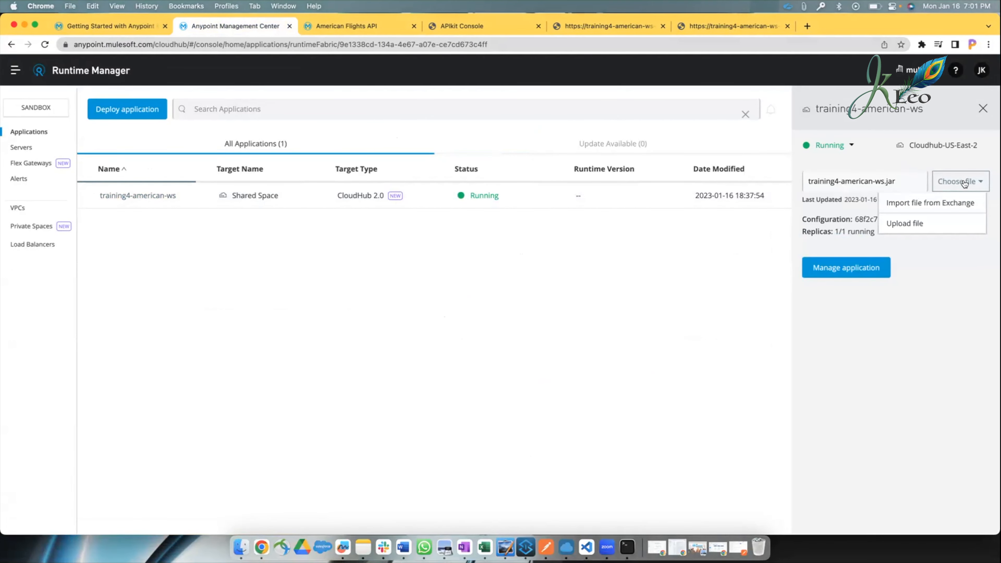
{"action": "left_click", "coordinate": [907, 224]}
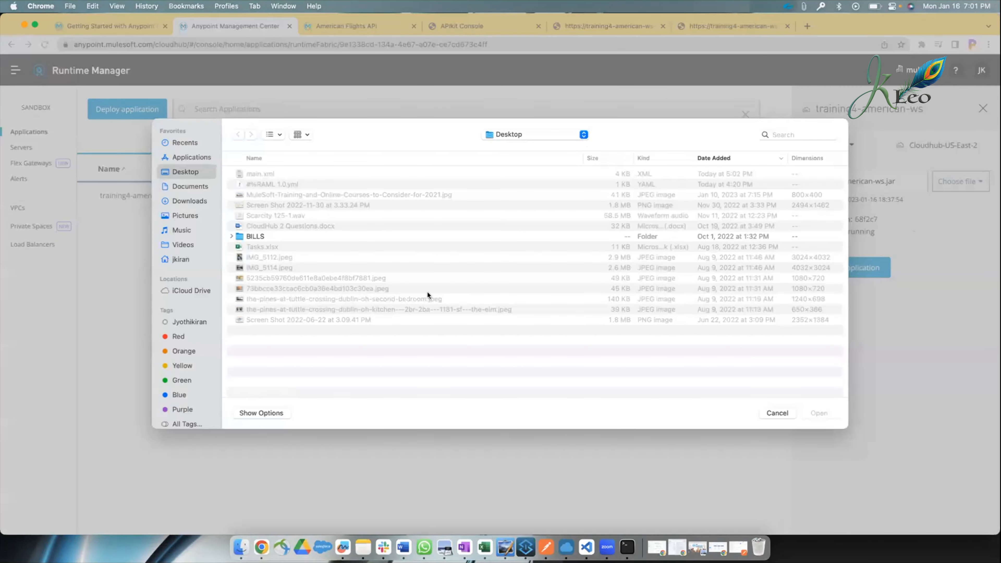
Upload training4-american-ws-v2_SP.jar from the jars folder of the downloaded APStart4.4_studentFiles_SP_23nov2022 as the new application file.
{"action": "left_click", "coordinate": [192, 202]}
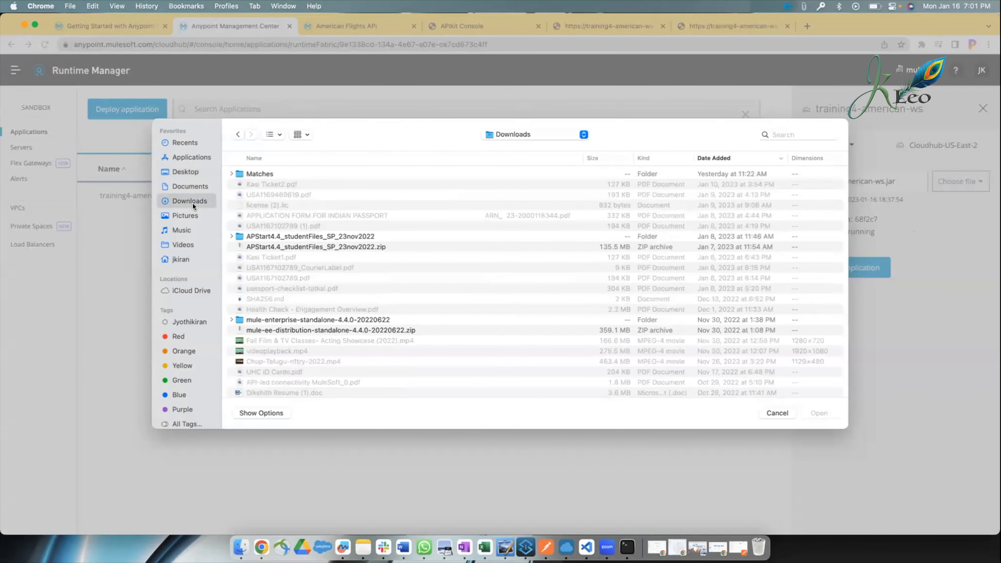
{"action": "scroll", "coordinate": [281, 296], "scroll_direction": "down", "scroll_amount": 4}
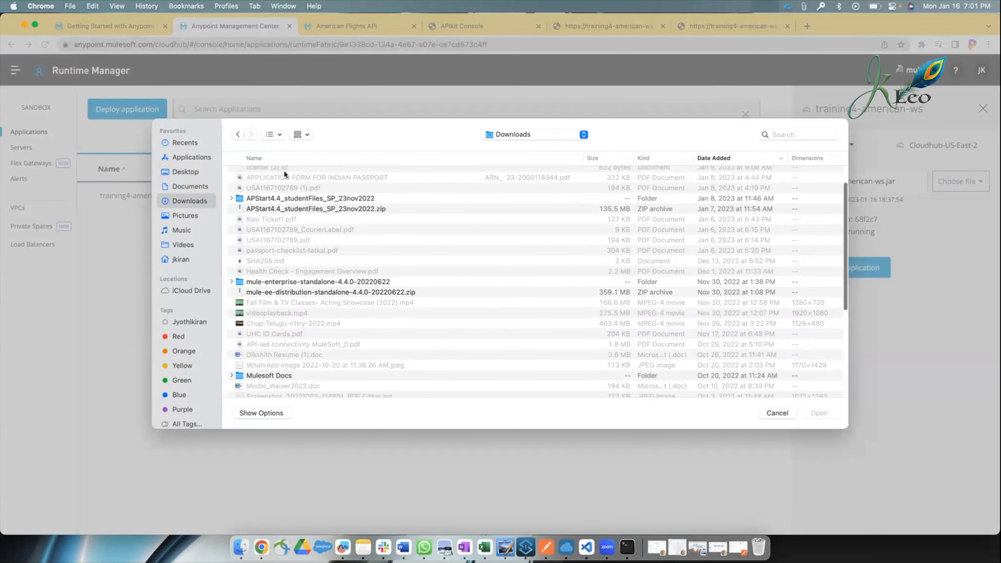
{"action": "double_click", "coordinate": [291, 196]}
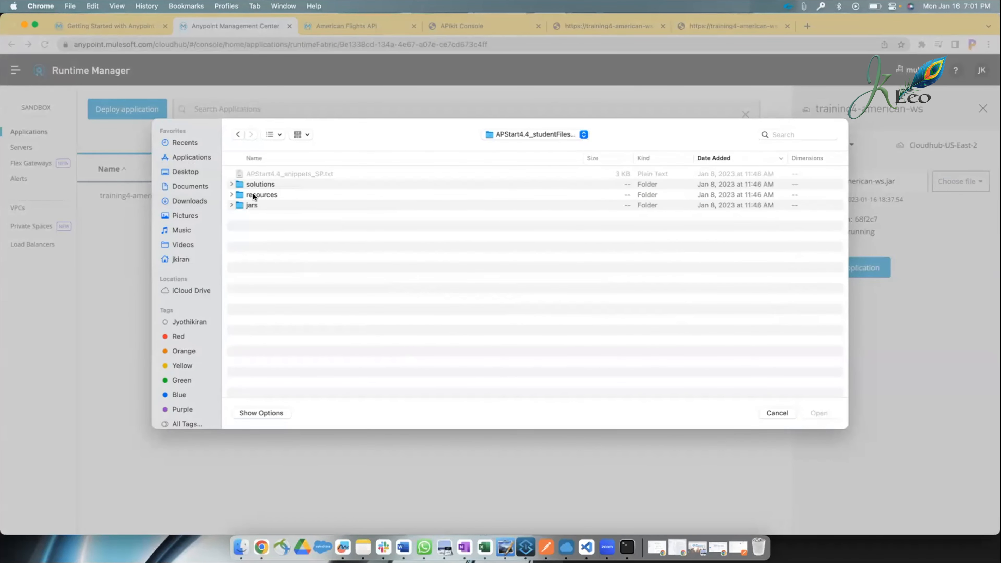
{"action": "double_click", "coordinate": [250, 201]}
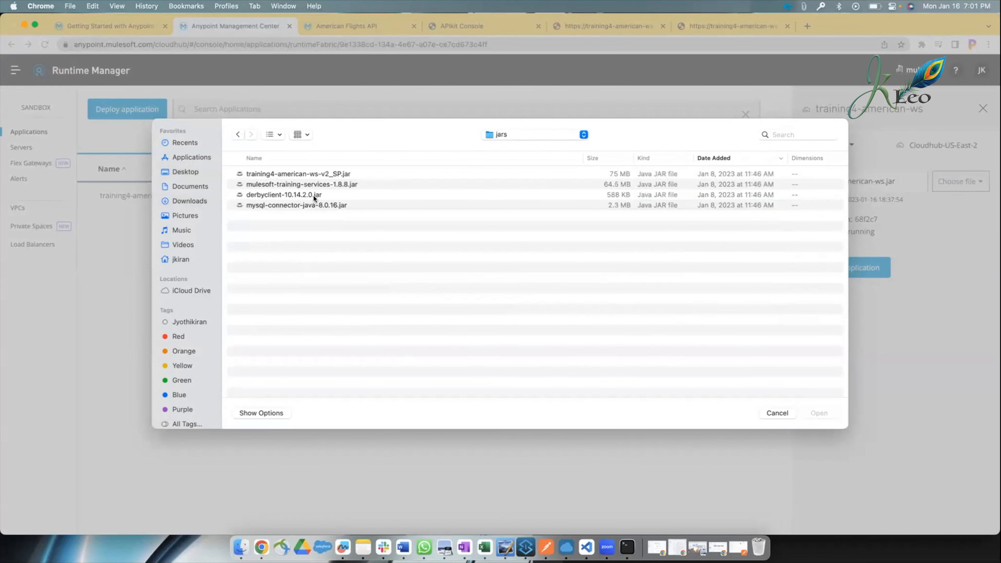
{"action": "left_click", "coordinate": [319, 174]}
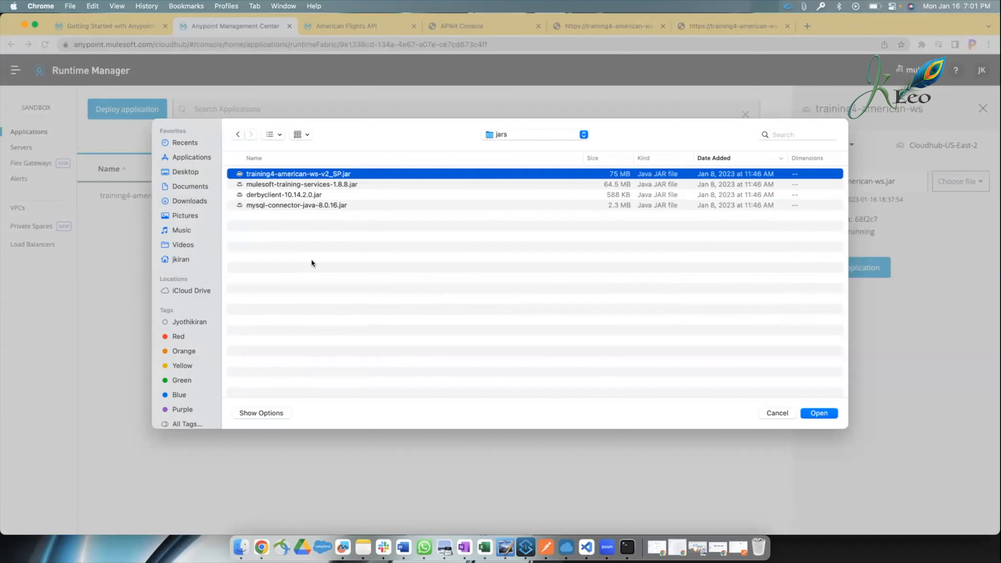
{"action": "left_click", "coordinate": [316, 184]}
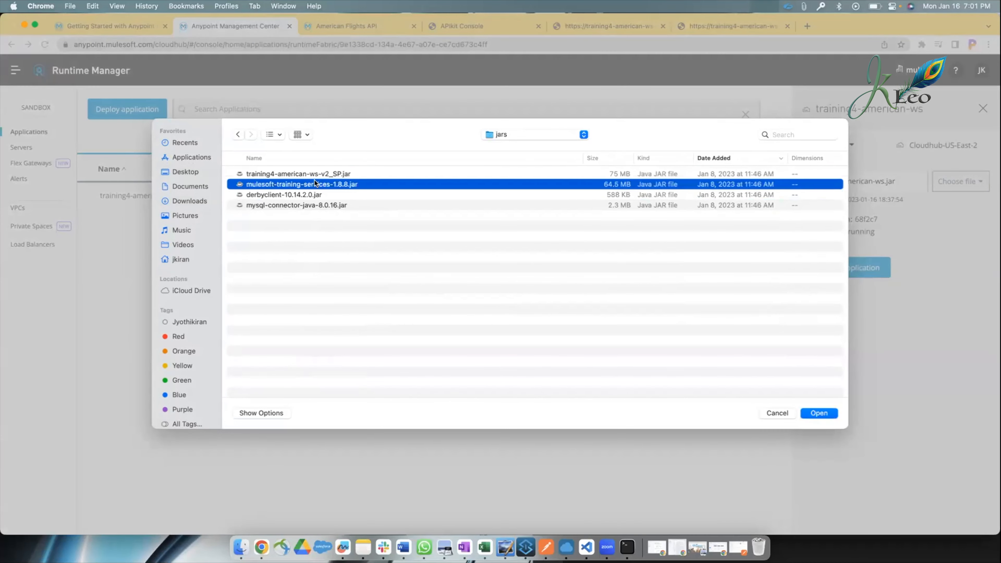
{"action": "left_click", "coordinate": [296, 174]}
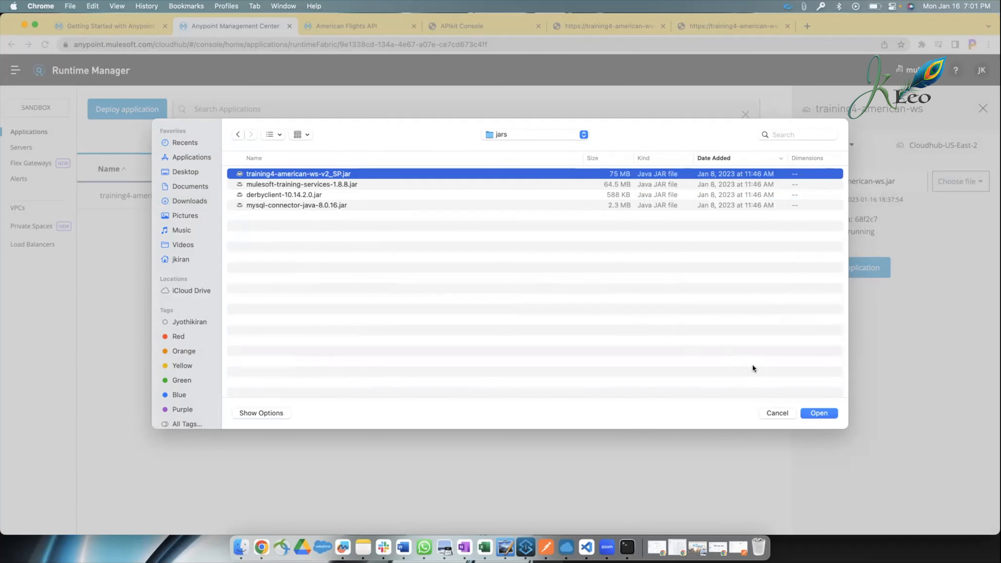
{"action": "left_click", "coordinate": [819, 413]}
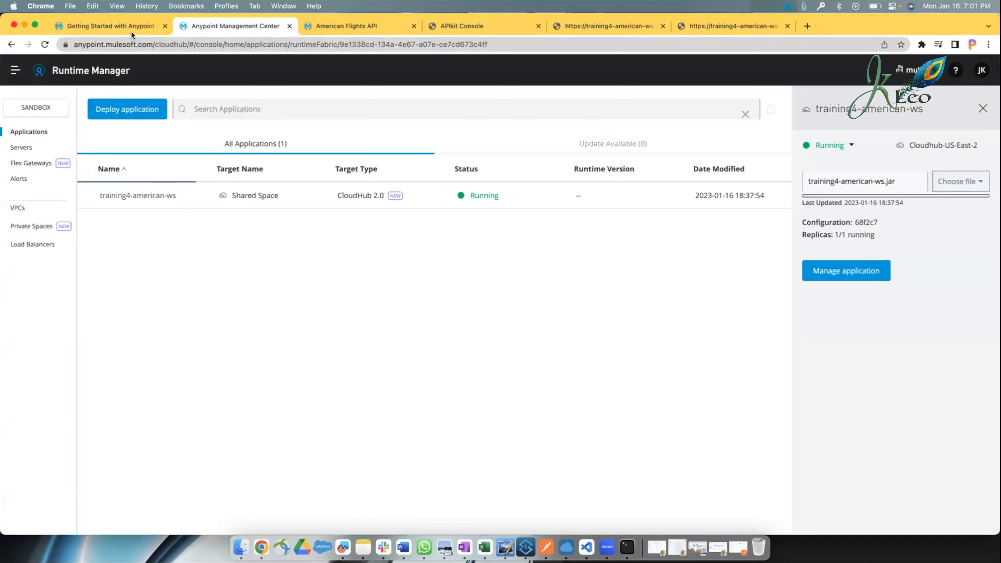
Check the walkthrough's jar file name in step 25 against the file upload for training4-american-ws in Runtime Manager.
{"action": "left_click", "coordinate": [131, 31]}
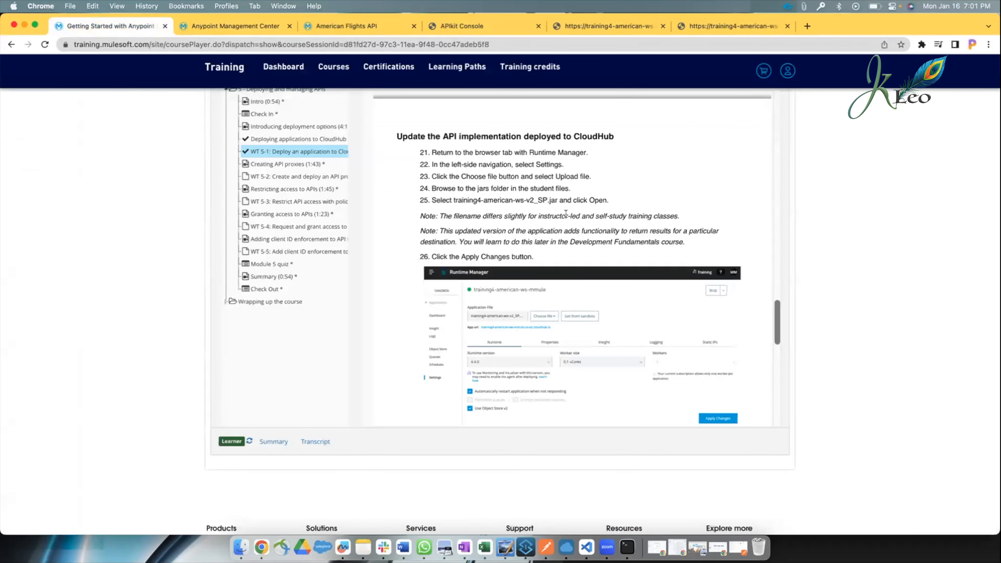
{"action": "left_click_drag", "start_coordinate": [454, 200], "coordinate": [557, 200]}
{"action": "left_click", "coordinate": [557, 200]}
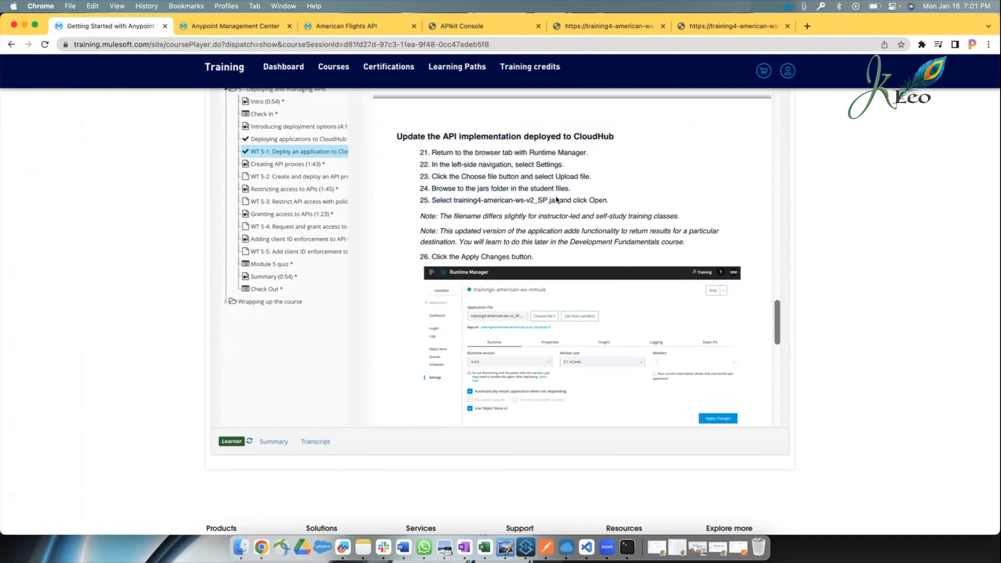
{"action": "left_click", "coordinate": [208, 26]}
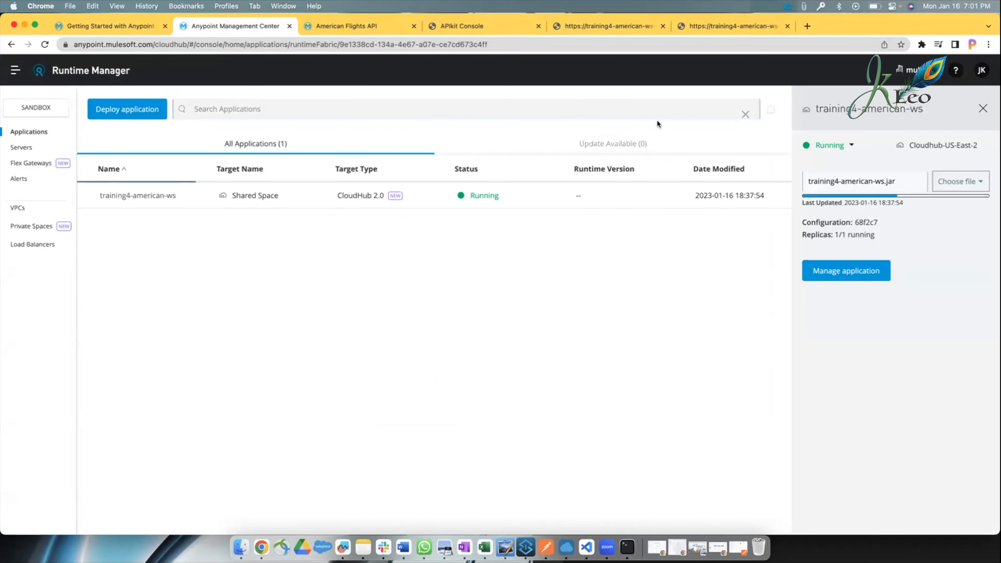
{"action": "left_click", "coordinate": [973, 184]}
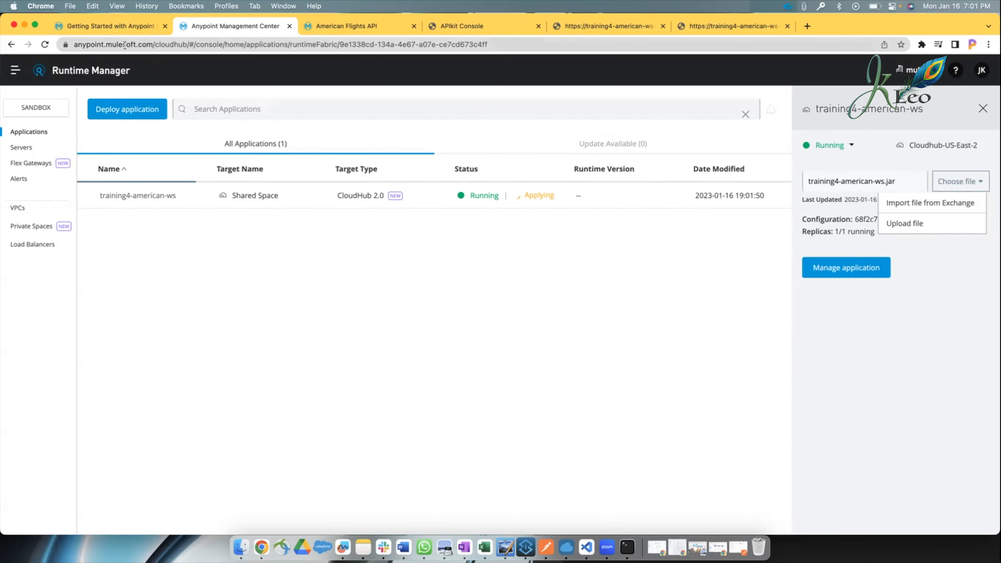
{"action": "left_click", "coordinate": [117, 27]}
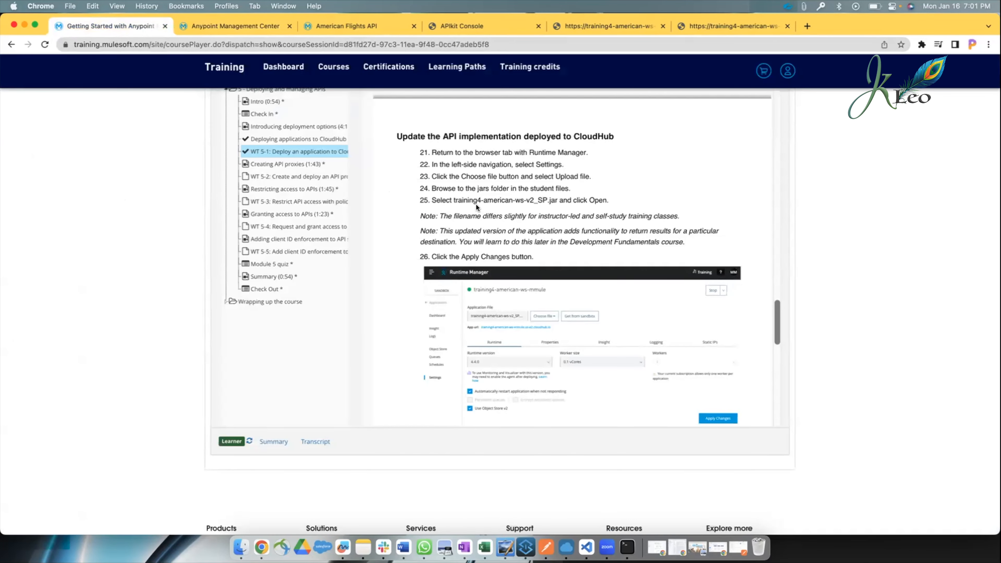
{"action": "left_click_drag", "start_coordinate": [396, 134], "coordinate": [556, 200]}
{"action": "left_click", "coordinate": [556, 200]}
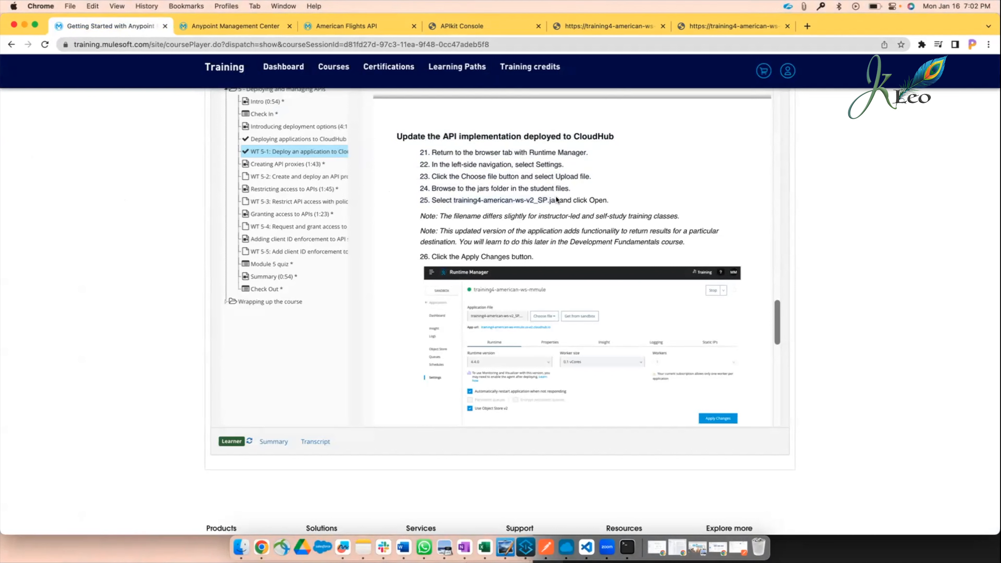
Return to Runtime Manager, open the training4-american-ws application settings and view the logs of its new configuration.
{"action": "left_click", "coordinate": [250, 25]}
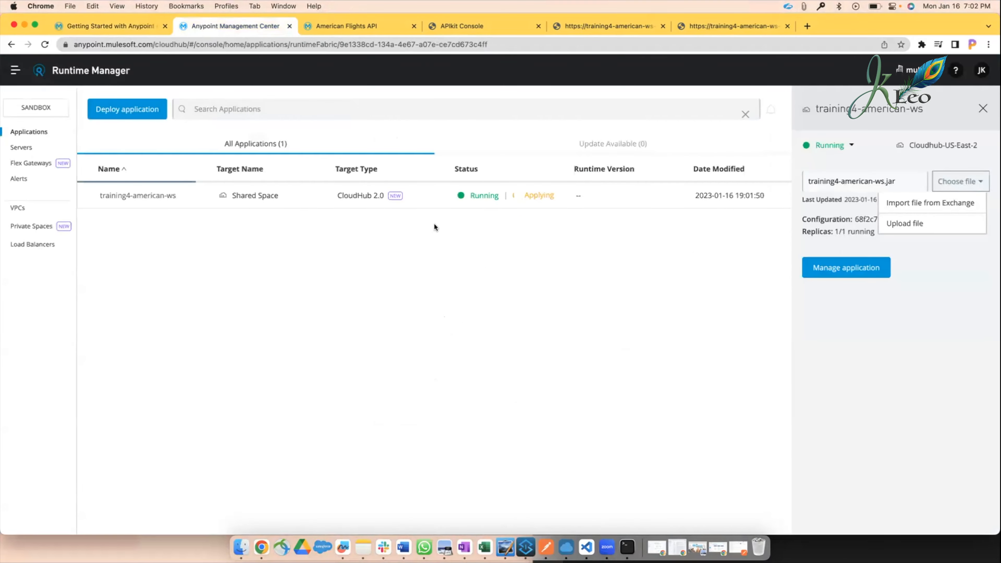
{"action": "left_click", "coordinate": [142, 198]}
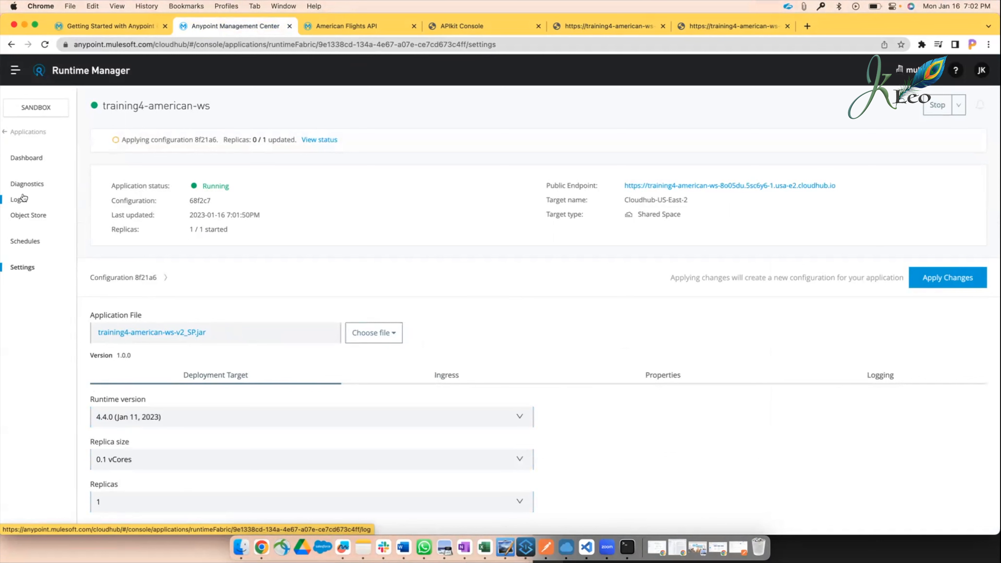
{"action": "left_click", "coordinate": [18, 199]}
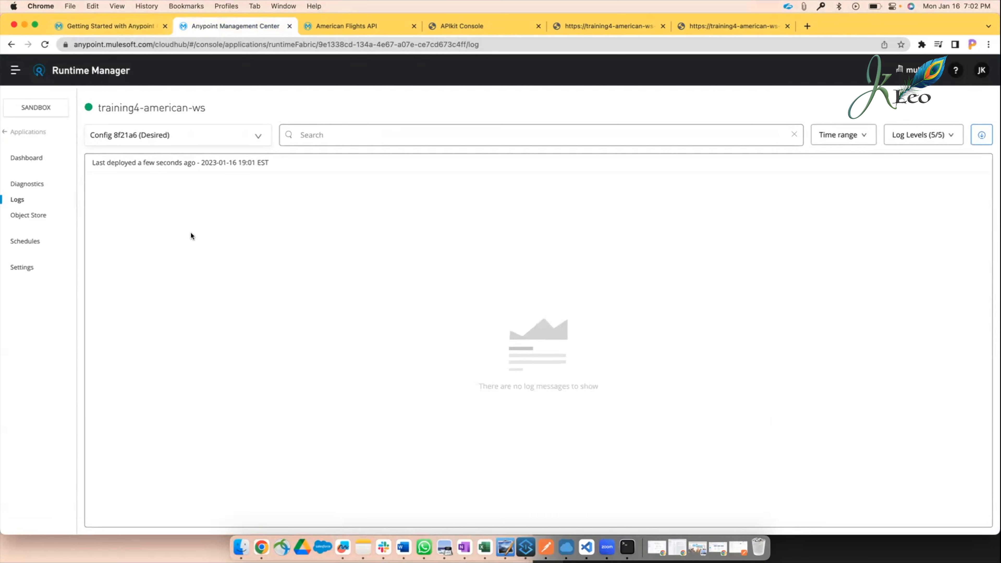
Switch back to the walkthrough and review the v2_SP part of the training4-american-ws-v2_SP.jar file name.
{"action": "left_click", "coordinate": [120, 27]}
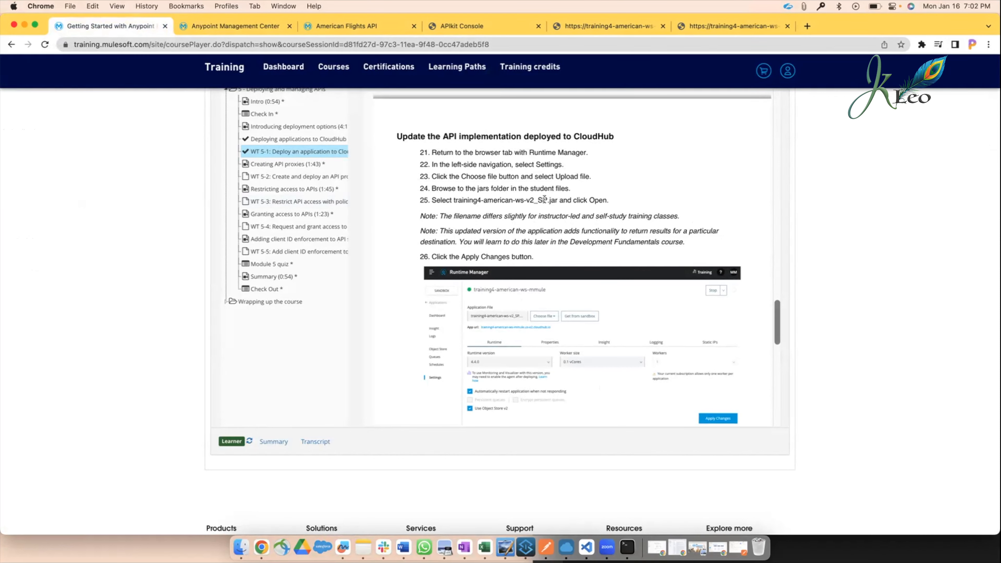
{"action": "left_click_drag", "start_coordinate": [546, 196], "coordinate": [452, 198]}
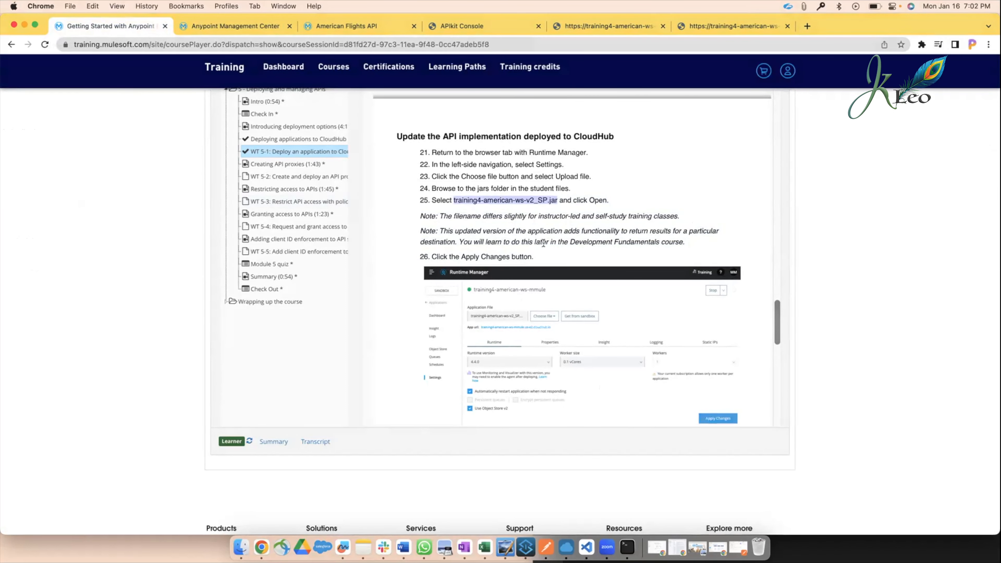
{"action": "left_click_drag", "start_coordinate": [526, 199], "coordinate": [554, 198]}
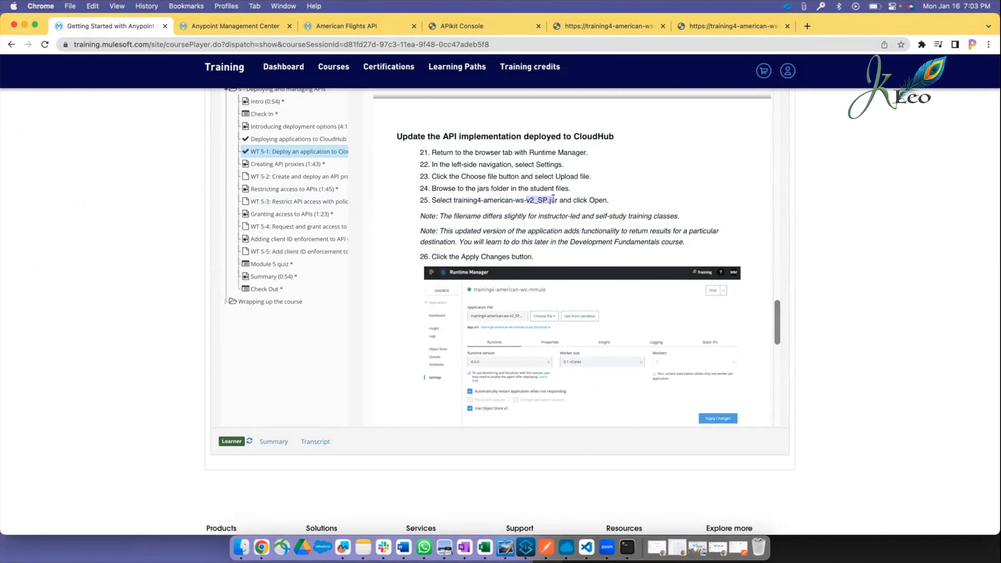
{"action": "left_click_drag", "start_coordinate": [557, 199], "coordinate": [526, 199]}
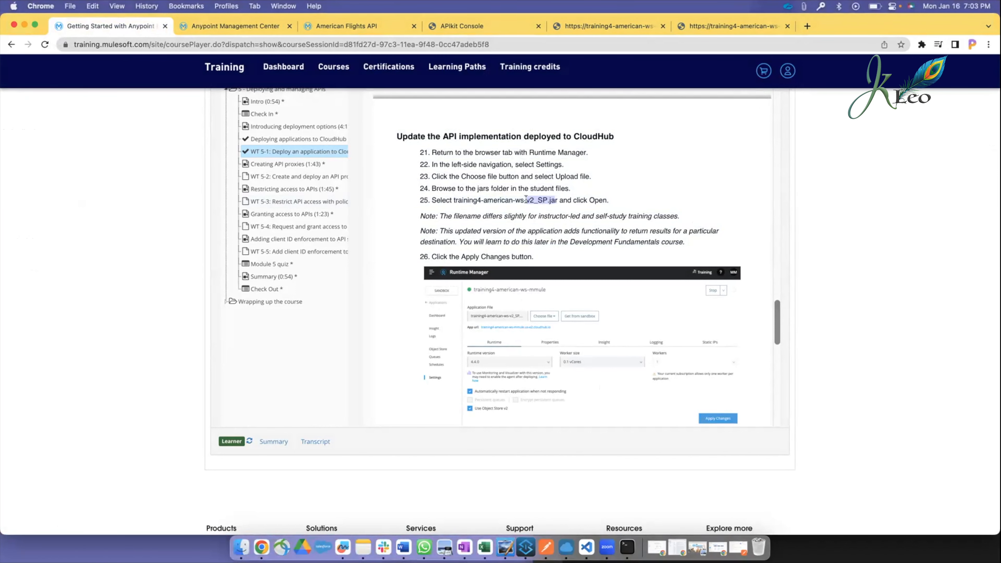
{"action": "left_click", "coordinate": [545, 202]}
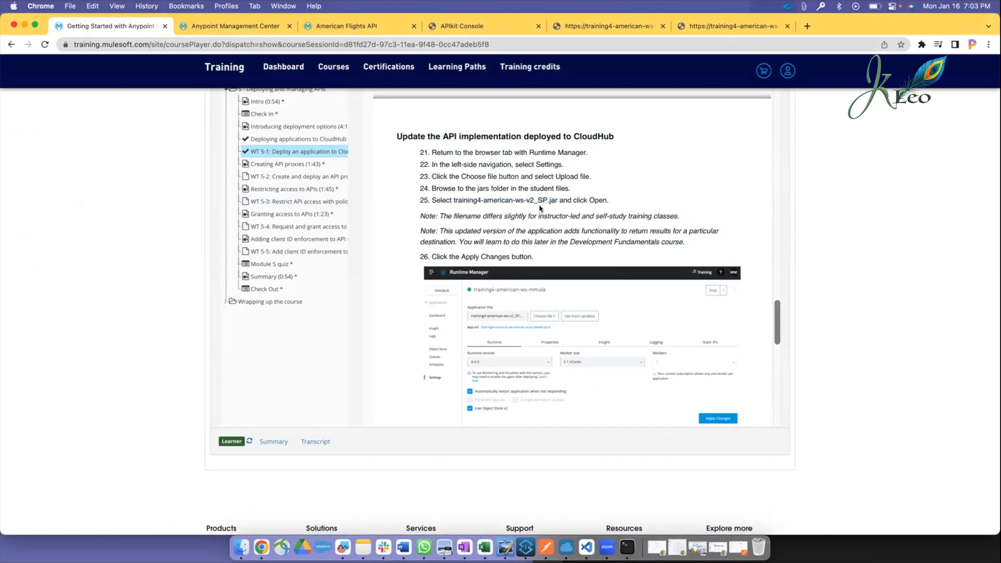
Read the walkthrough's remaining redeployment steps and its instructions for testing the updated application.
{"action": "scroll", "coordinate": [538, 208], "scroll_direction": "down", "scroll_amount": 3}
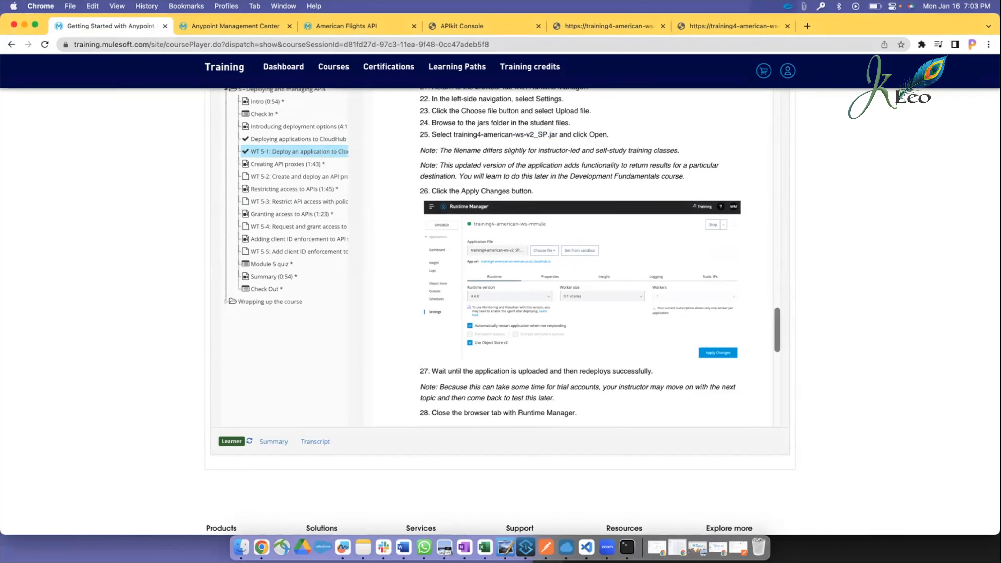
{"action": "scroll", "coordinate": [476, 382], "scroll_direction": "down", "scroll_amount": 5}
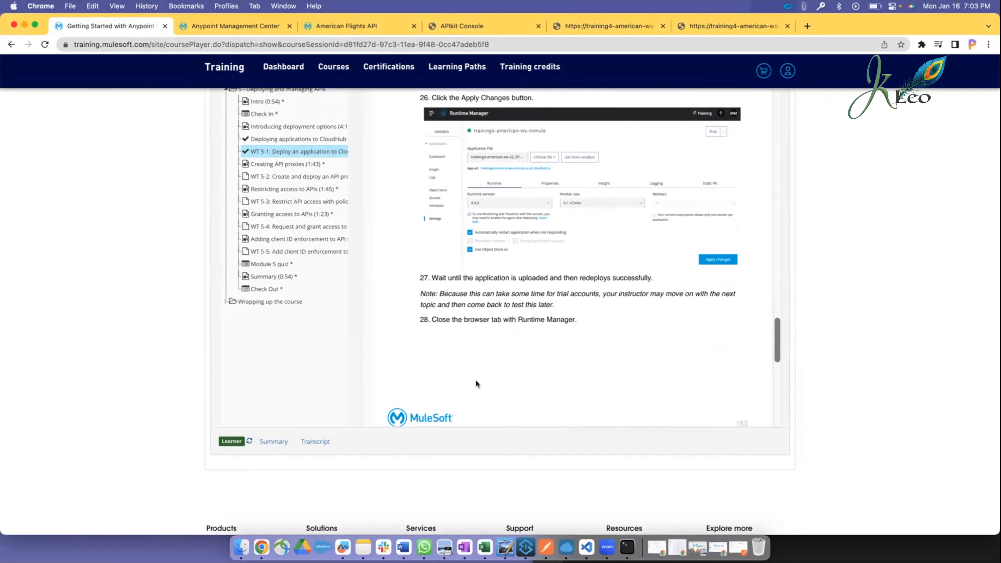
{"action": "scroll", "coordinate": [476, 382], "scroll_direction": "down", "scroll_amount": 2}
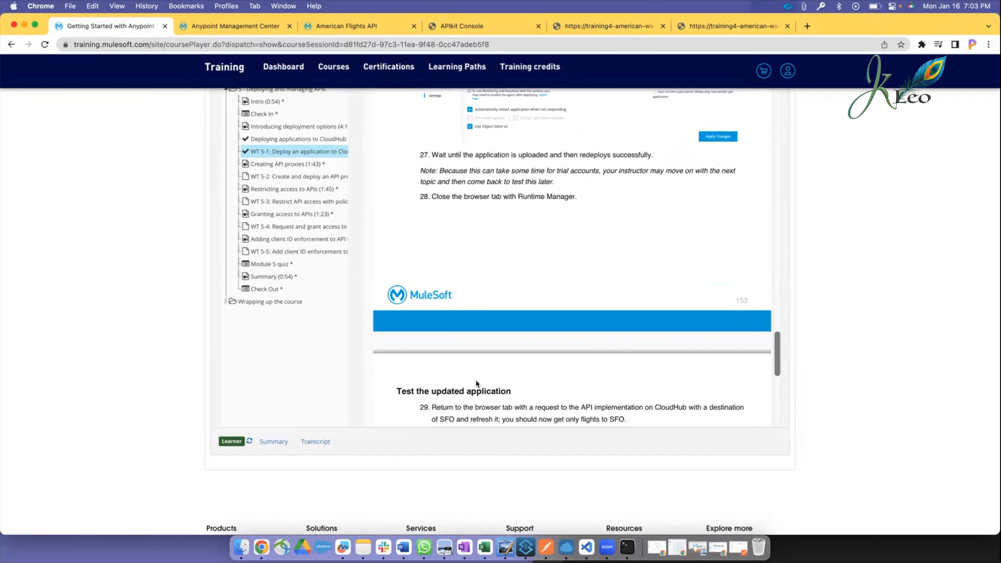
{"action": "scroll", "coordinate": [476, 382], "scroll_direction": "down", "scroll_amount": 7}
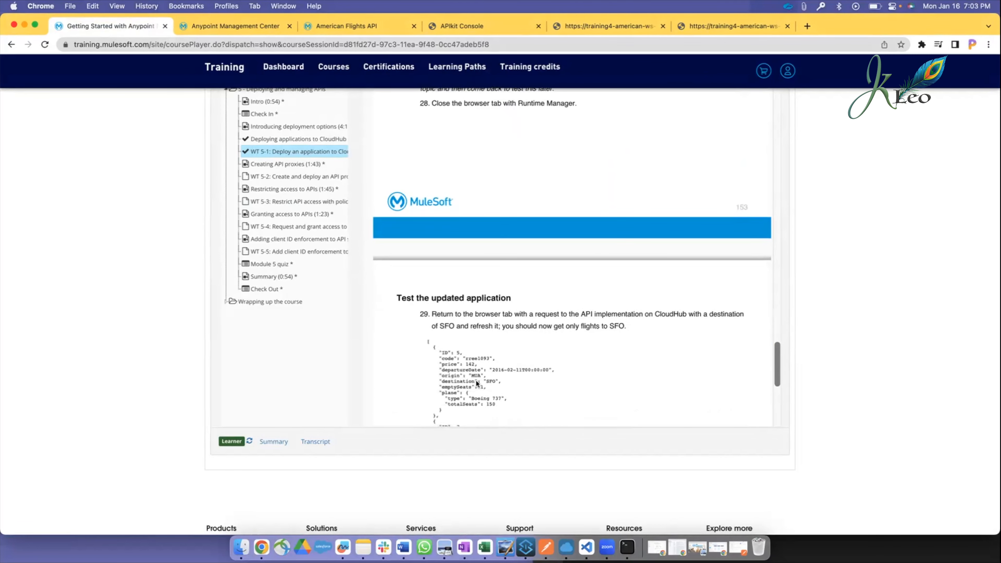
{"action": "scroll", "coordinate": [476, 384], "scroll_direction": "up", "scroll_amount": 1}
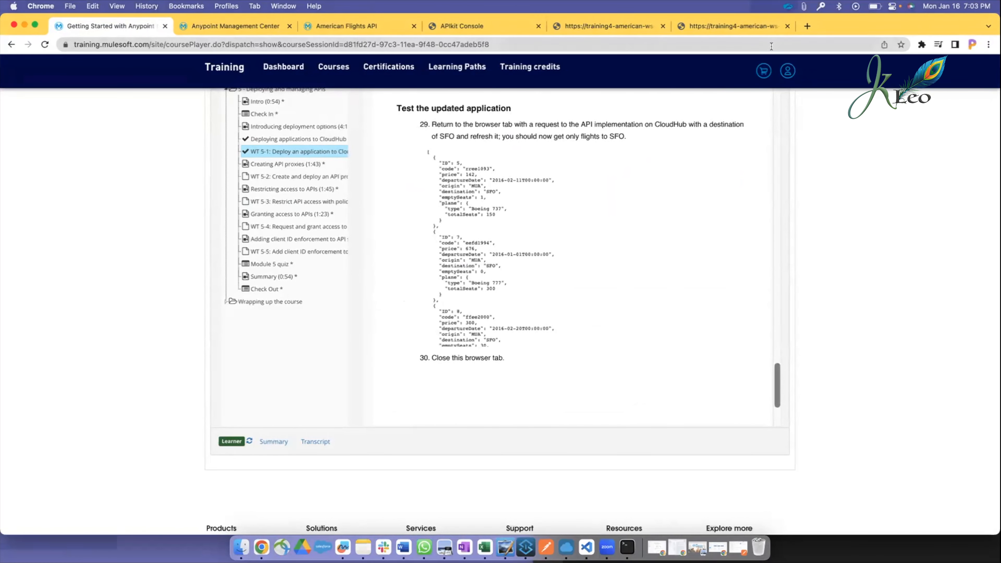
Request /api/flights?destination=SFO from the training4-american-ws-8o05du deployment in place of the single-flight request.
{"action": "left_click", "coordinate": [639, 23]}
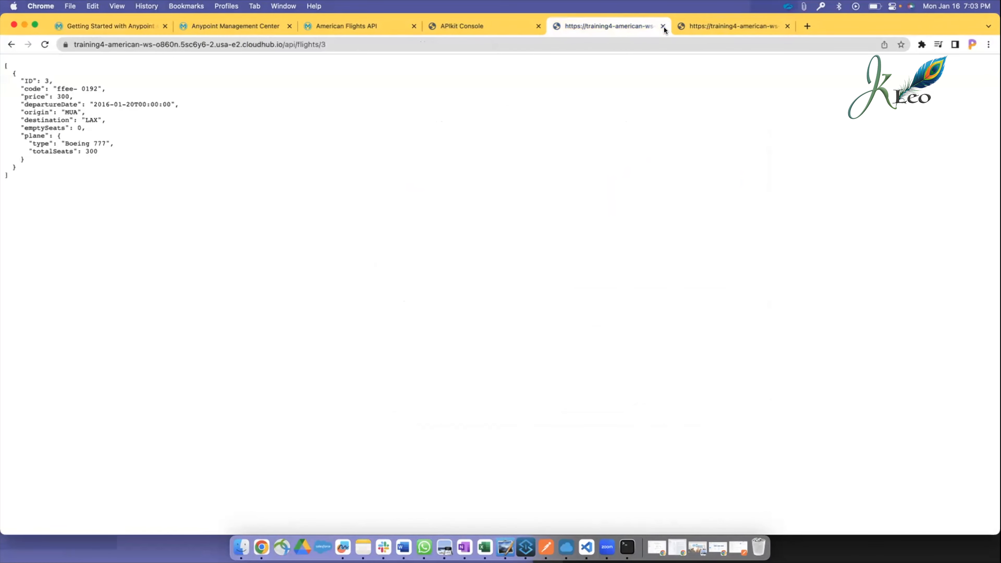
{"action": "left_click", "coordinate": [689, 27]}
{"action": "left_click", "coordinate": [357, 40]}
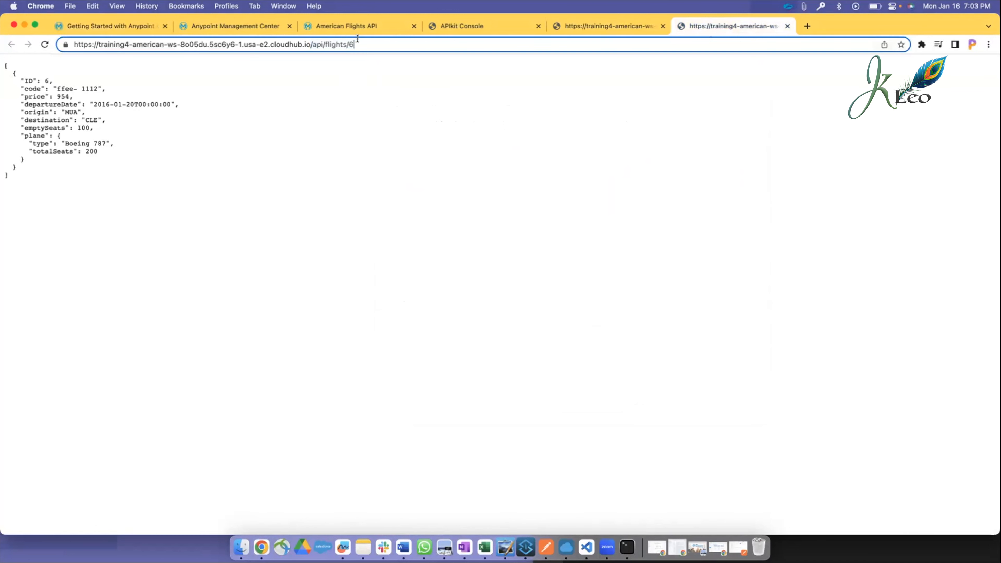
{"action": "key", "text": "BackSpace"}
{"action": "key", "text": "BackSpace"}
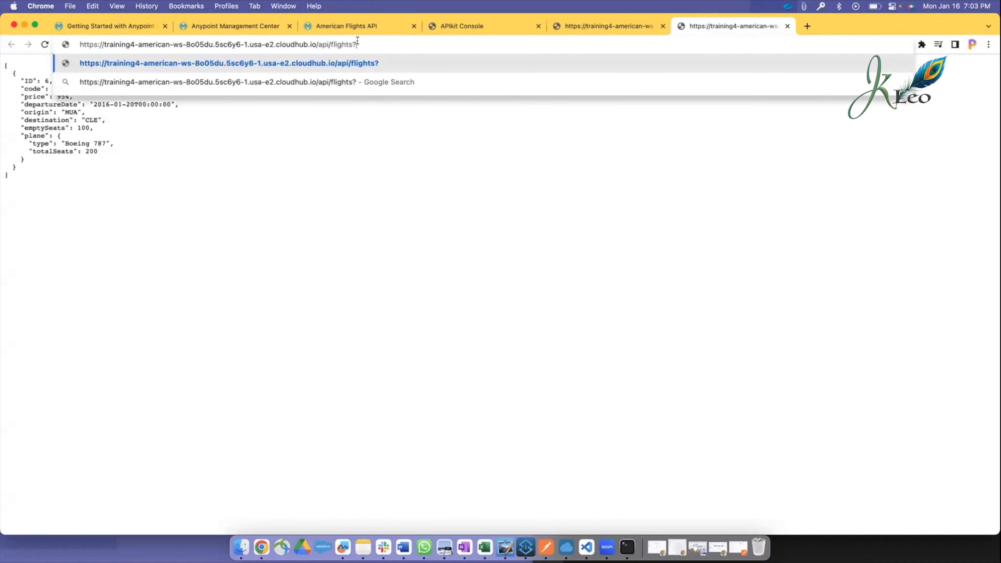
{"action": "type", "text": "?destin"}
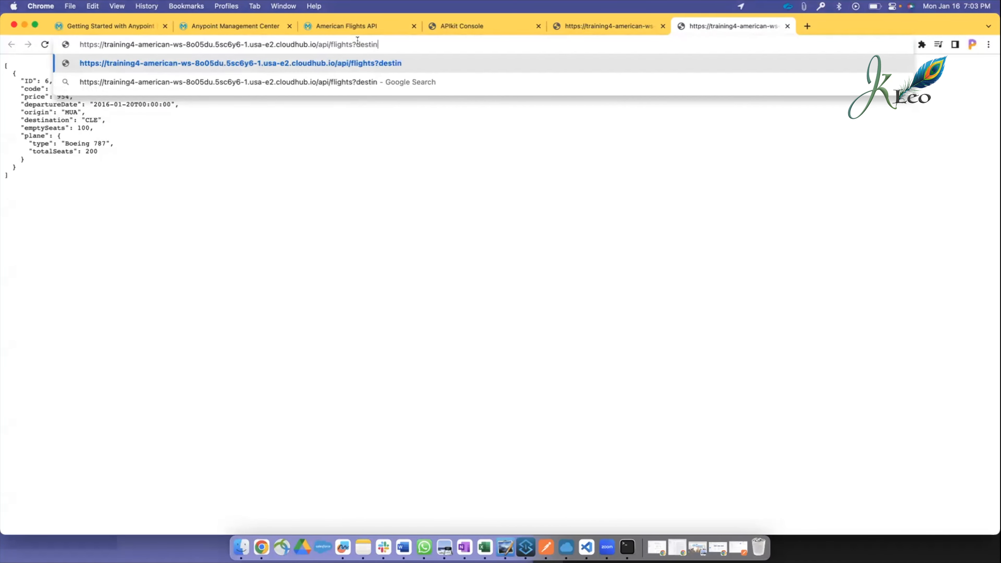
{"action": "type", "text": "ation=SFO"}
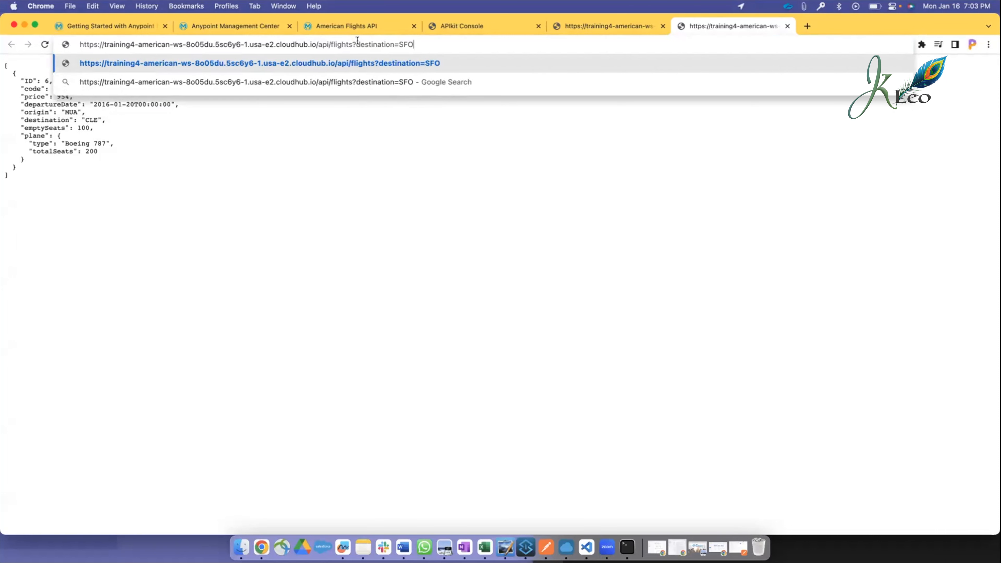
{"action": "key", "text": "Return"}
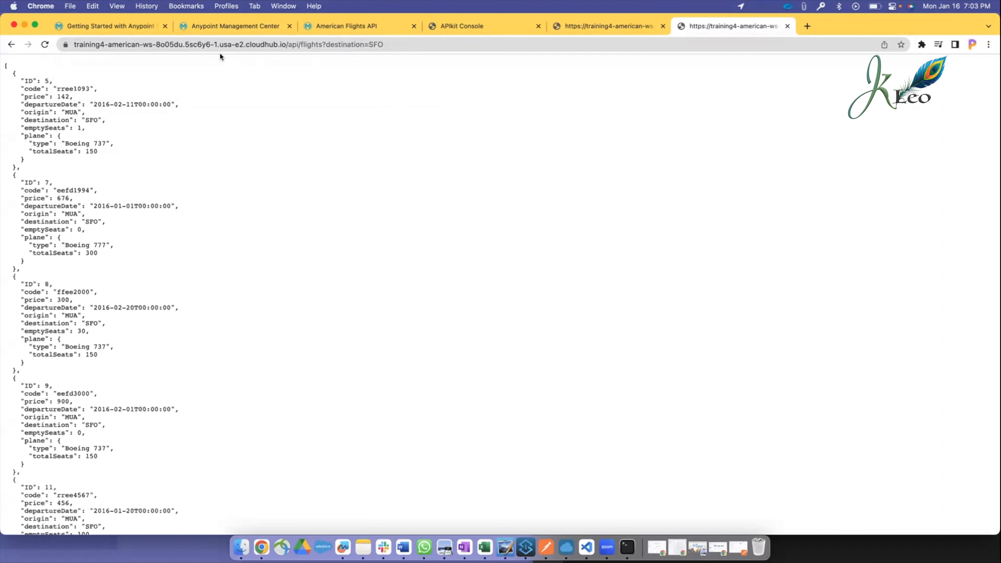
Check the SFO response against walkthrough step 29 and the training4-american-ws logs, and highlight the ?destination=SFO query in the request address.
{"action": "left_click", "coordinate": [93, 22]}
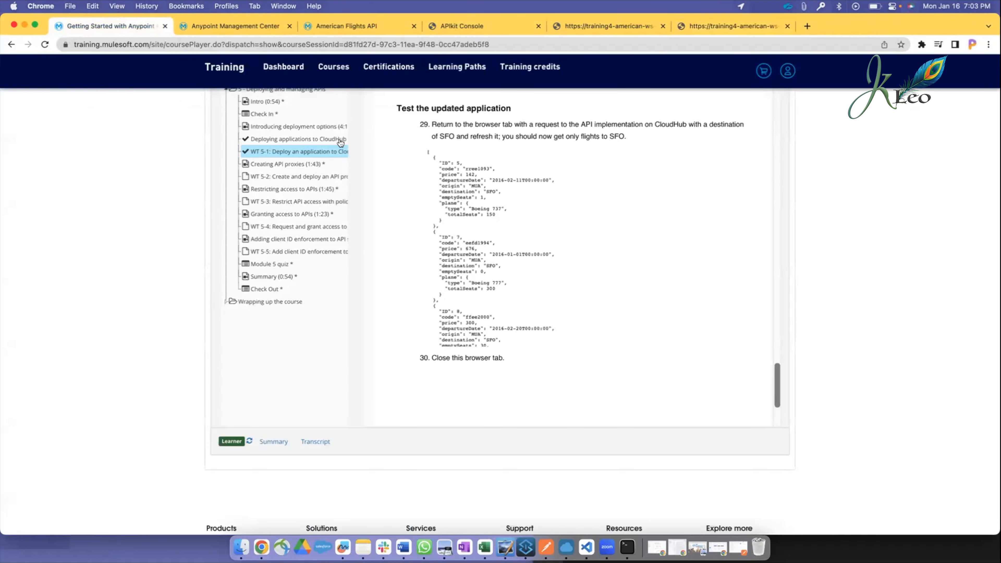
{"action": "left_click", "coordinate": [253, 27]}
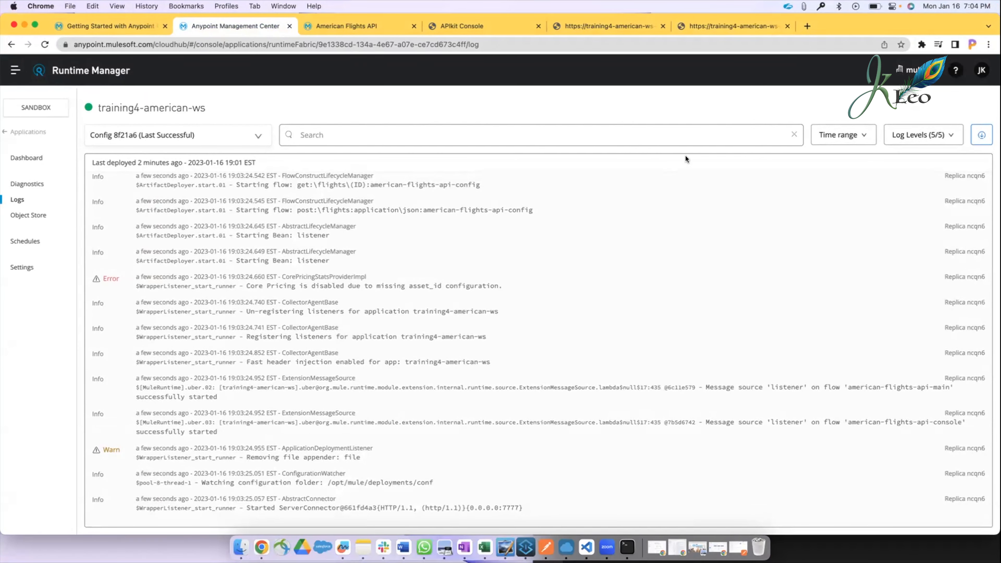
{"action": "left_click", "coordinate": [730, 26]}
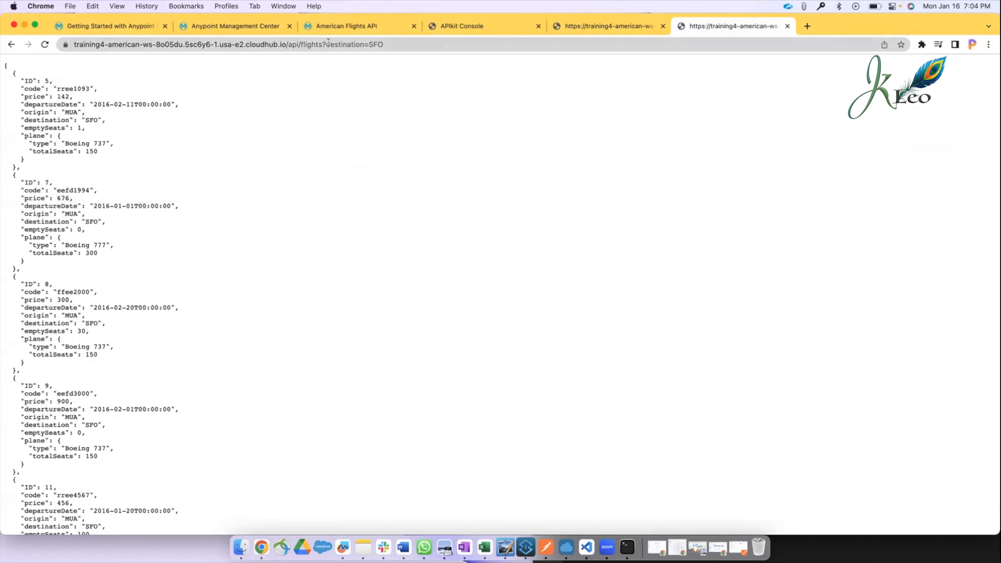
{"action": "left_click_drag", "start_coordinate": [328, 42], "coordinate": [427, 39]}
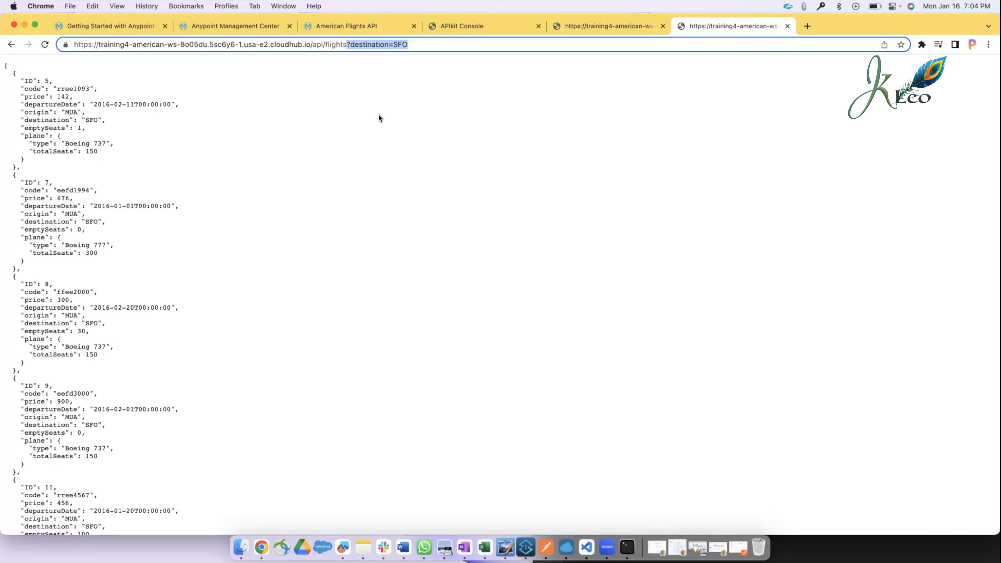
Return to the training course and look through walkthrough 5-1 to its final step.
{"action": "left_click", "coordinate": [96, 25]}
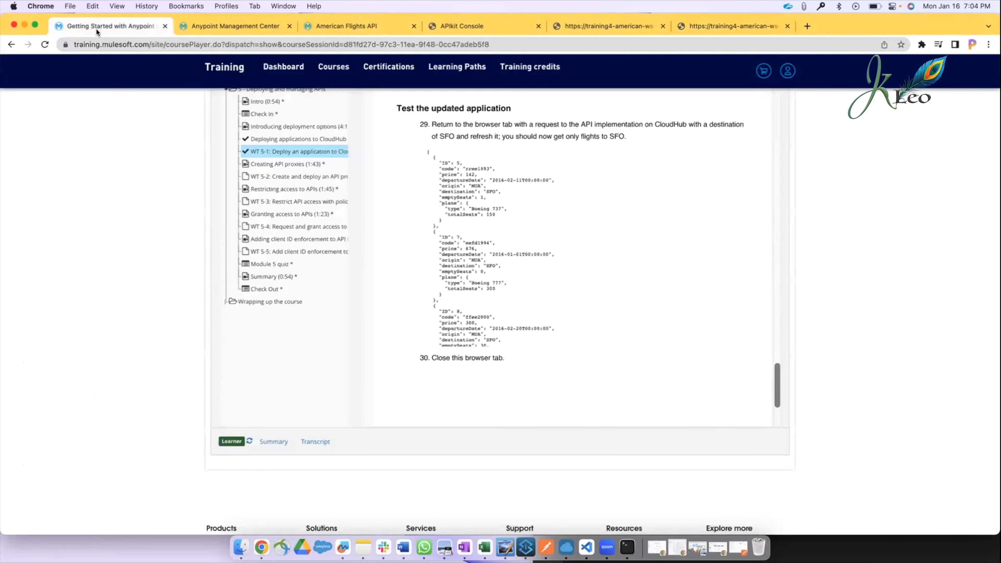
{"action": "left_click", "coordinate": [290, 177]}
{"action": "left_click", "coordinate": [310, 151]}
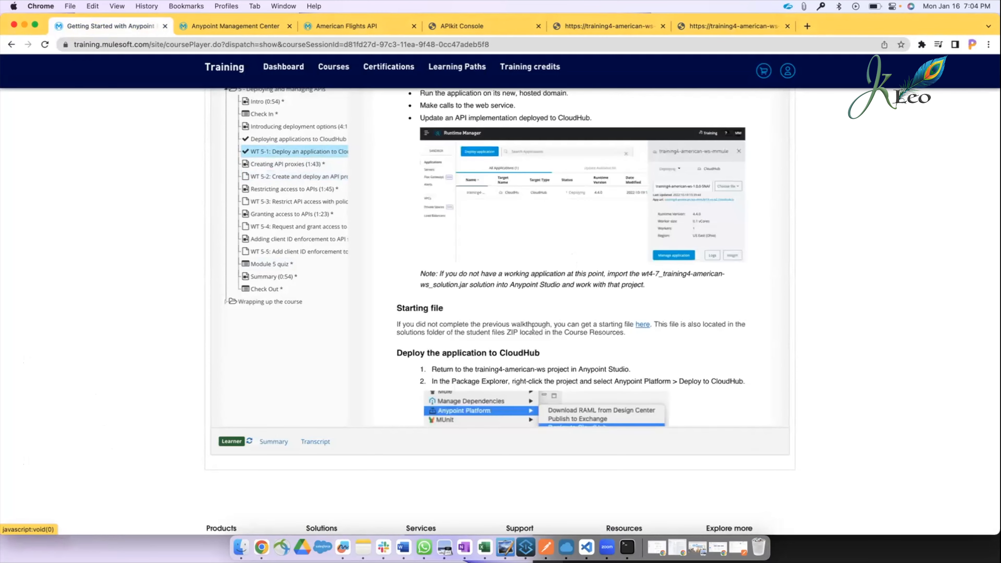
{"action": "scroll", "coordinate": [532, 330], "scroll_direction": "down", "scroll_amount": 20}
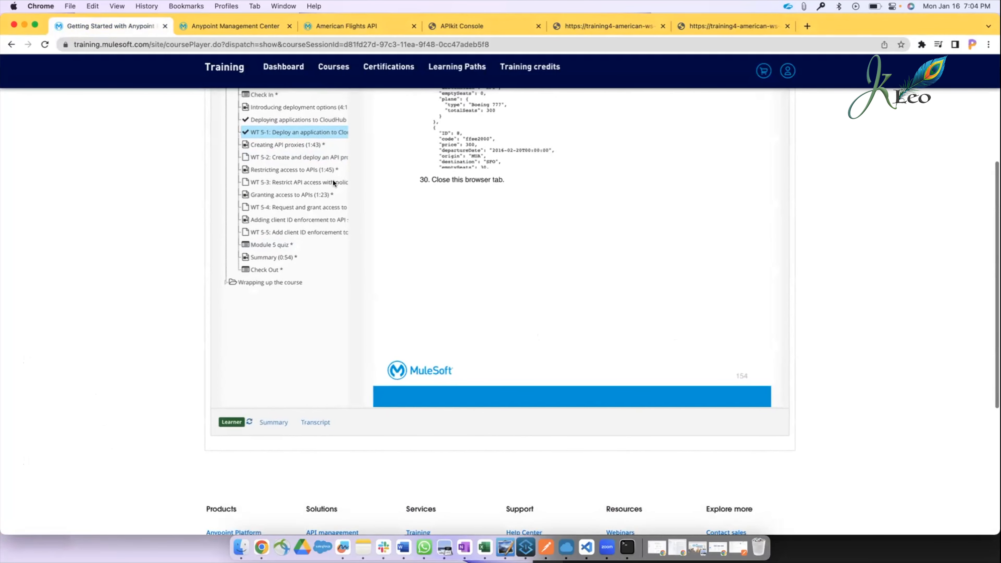
Open walkthrough 5-2 on creating and deploying an API proxy and read its overview and first steps.
{"action": "left_click", "coordinate": [294, 156]}
{"action": "scroll", "coordinate": [540, 320], "scroll_direction": "up", "scroll_amount": 1}
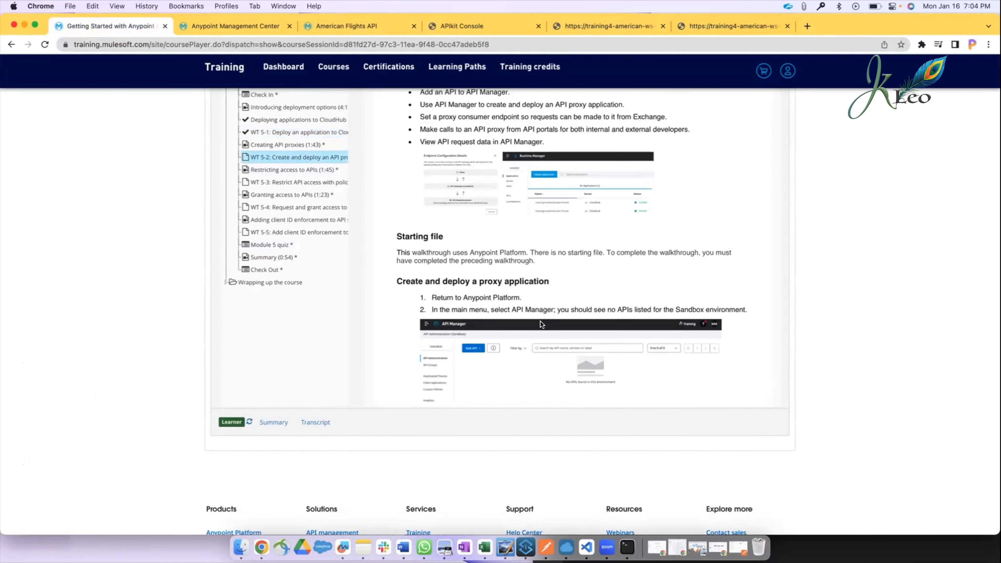
{"action": "scroll", "coordinate": [401, 382], "scroll_direction": "up", "scroll_amount": 3}
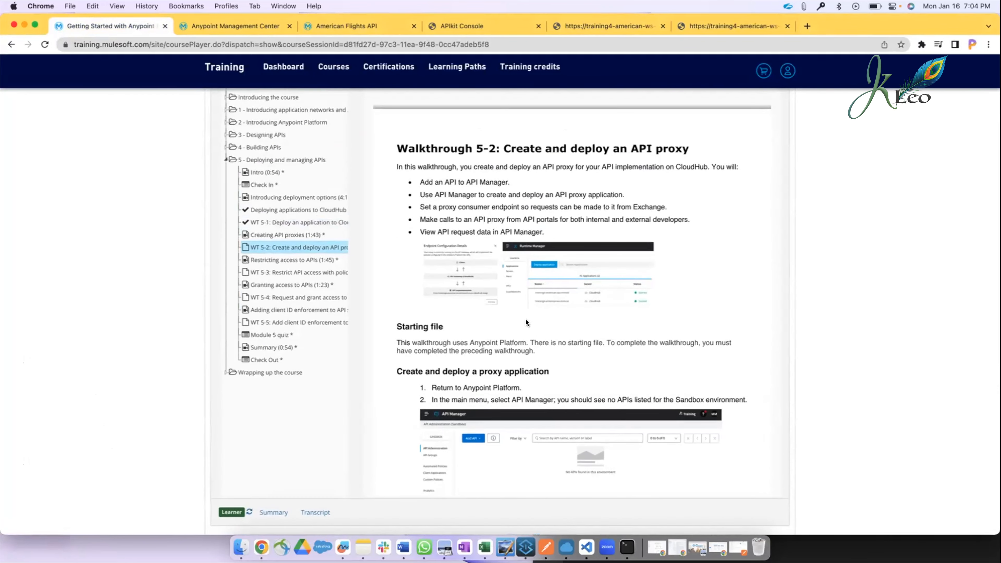
{"action": "scroll", "coordinate": [526, 323], "scroll_direction": "down", "scroll_amount": 2}
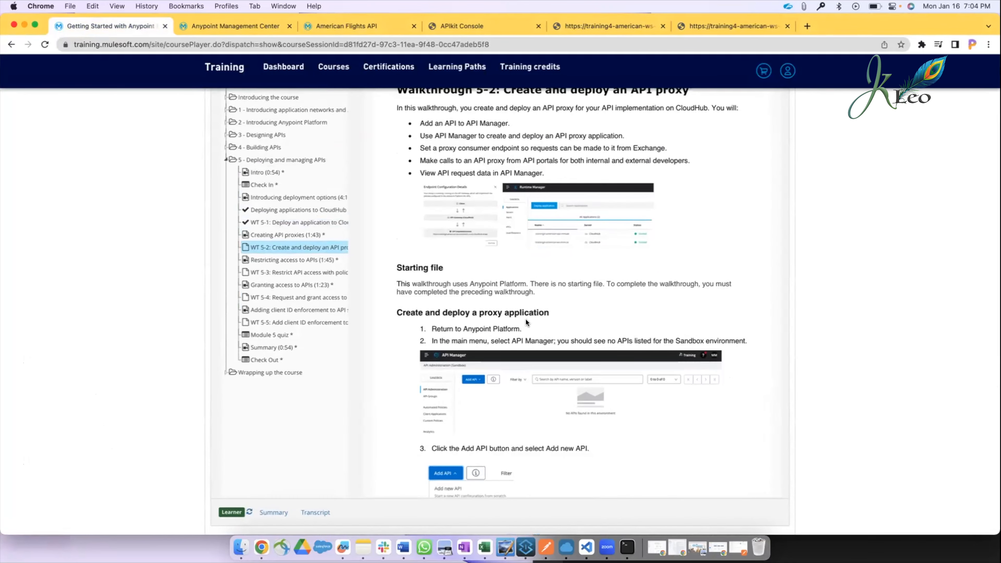
{"action": "scroll", "coordinate": [526, 319], "scroll_direction": "down", "scroll_amount": 1}
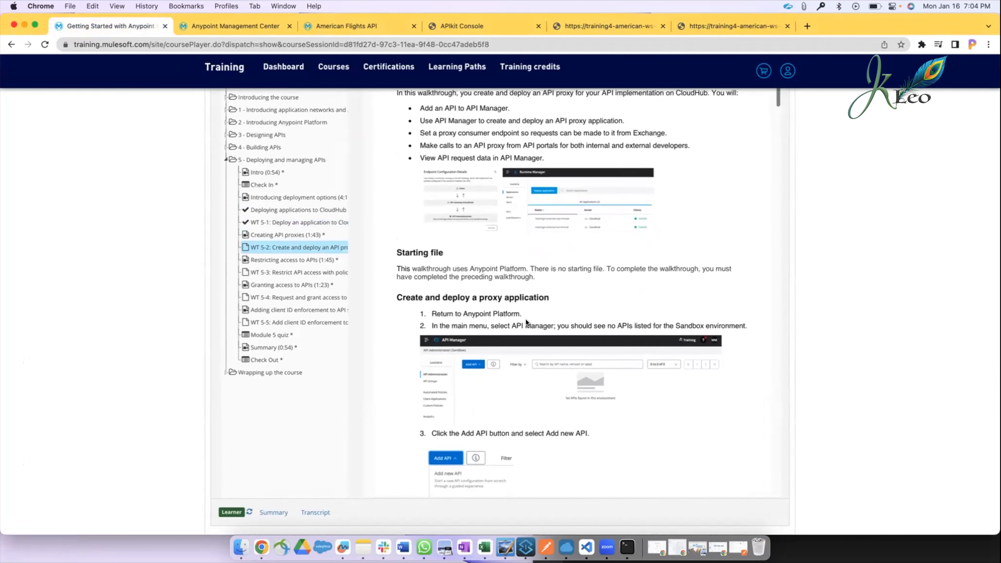
{"action": "scroll", "coordinate": [525, 283], "scroll_direction": "up", "scroll_amount": 3}
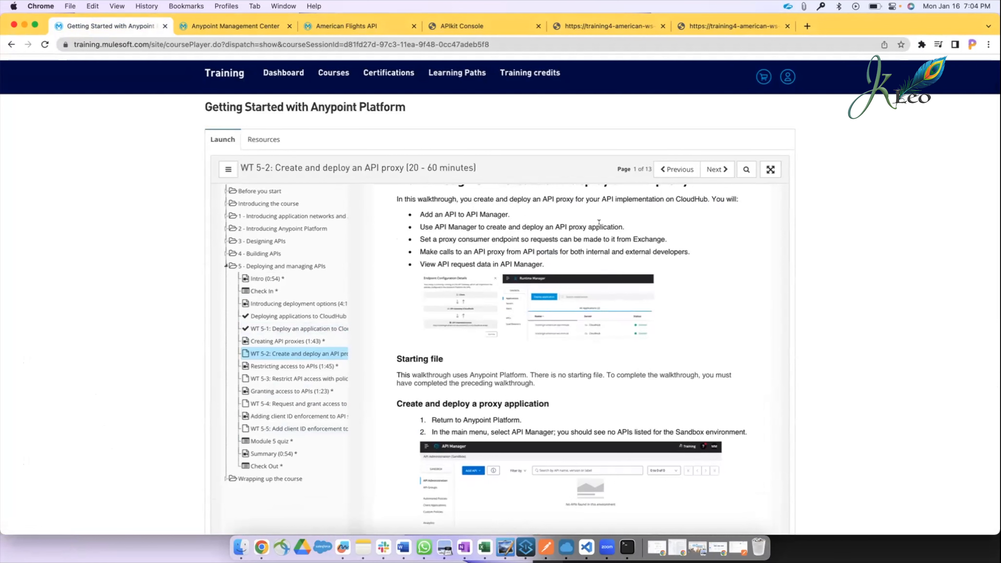
{"action": "scroll", "coordinate": [599, 224], "scroll_direction": "down", "scroll_amount": 2}
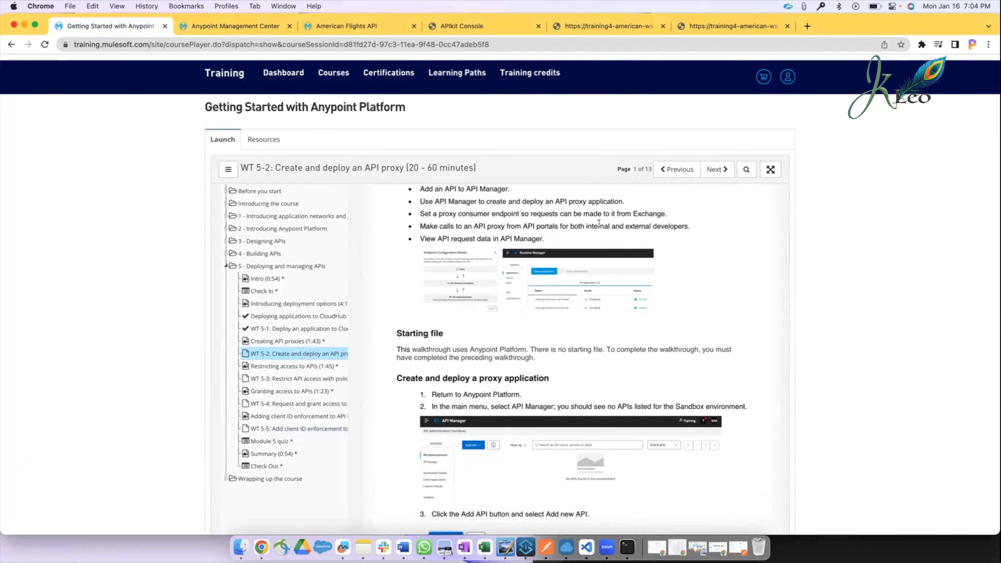
{"action": "scroll", "coordinate": [599, 223], "scroll_direction": "down", "scroll_amount": 5}
{"action": "scroll", "coordinate": [599, 226], "scroll_direction": "down", "scroll_amount": 3}
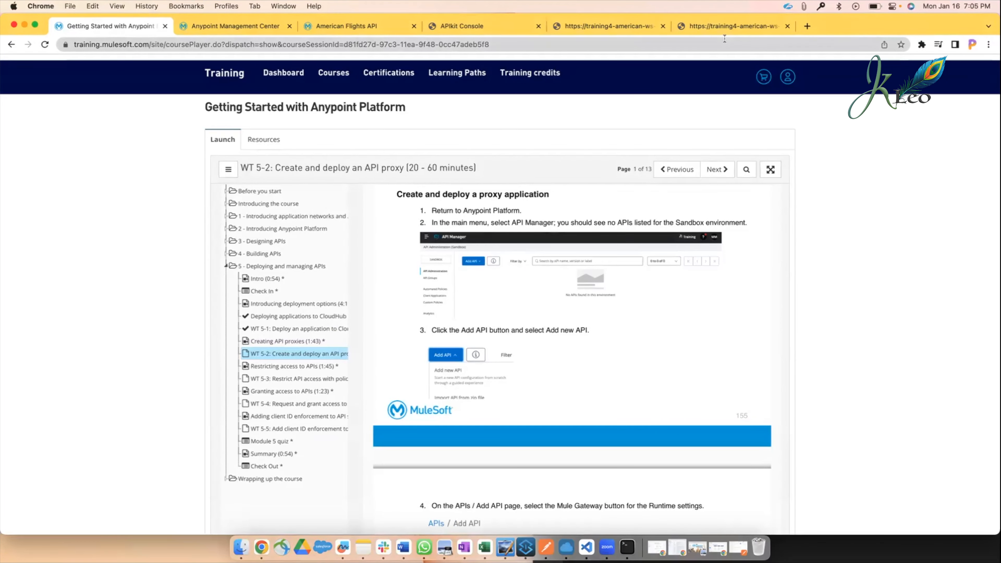
Return to the 8o05du response and check the destination field of its listed flights against the SFO filter.
{"action": "left_click", "coordinate": [730, 26]}
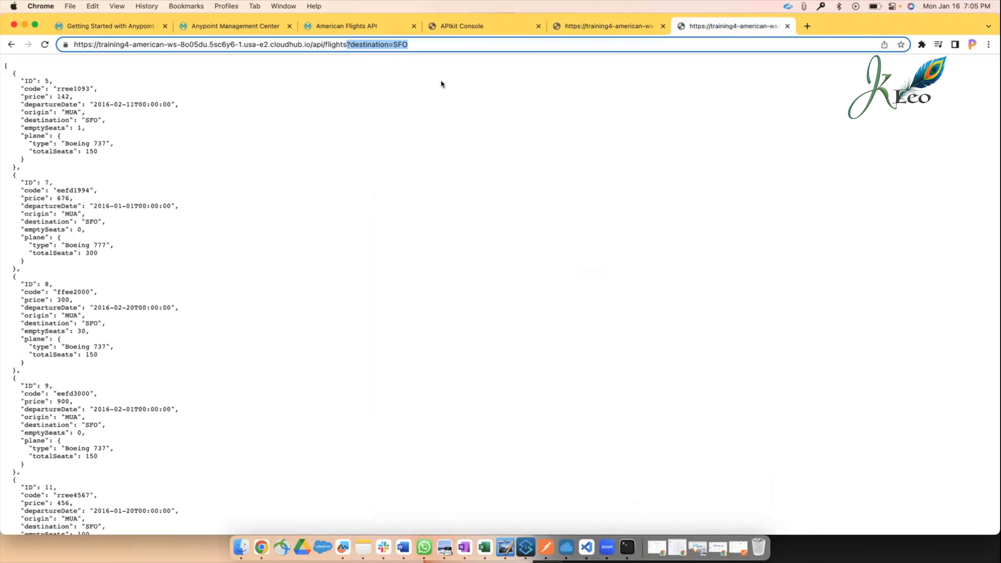
{"action": "left_click", "coordinate": [415, 43]}
{"action": "scroll", "coordinate": [251, 216], "scroll_direction": "down", "scroll_amount": 5}
{"action": "scroll", "coordinate": [250, 216], "scroll_direction": "up", "scroll_amount": 5}
{"action": "scroll", "coordinate": [250, 217], "scroll_direction": "down", "scroll_amount": 3}
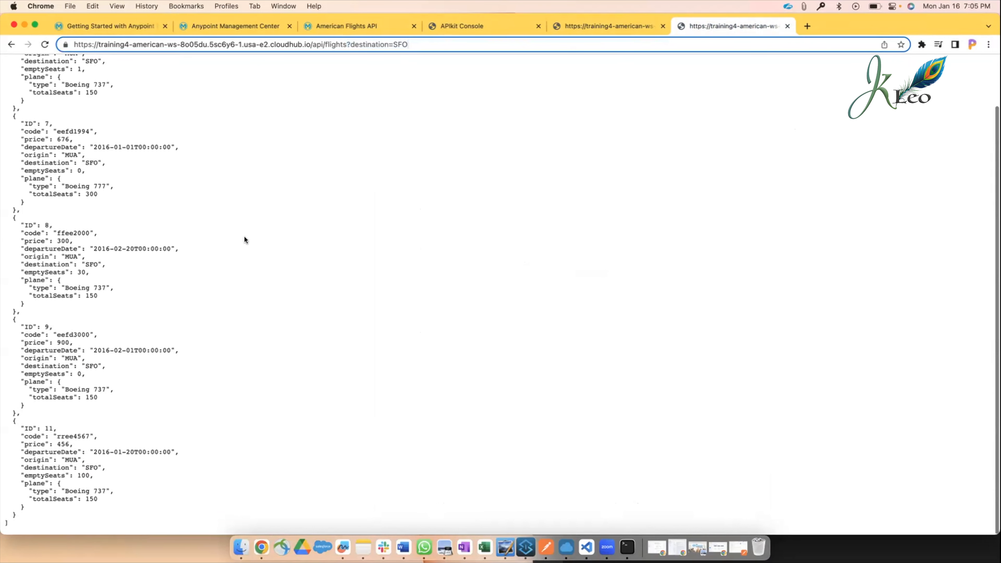
{"action": "triple_click", "coordinate": [92, 368]}
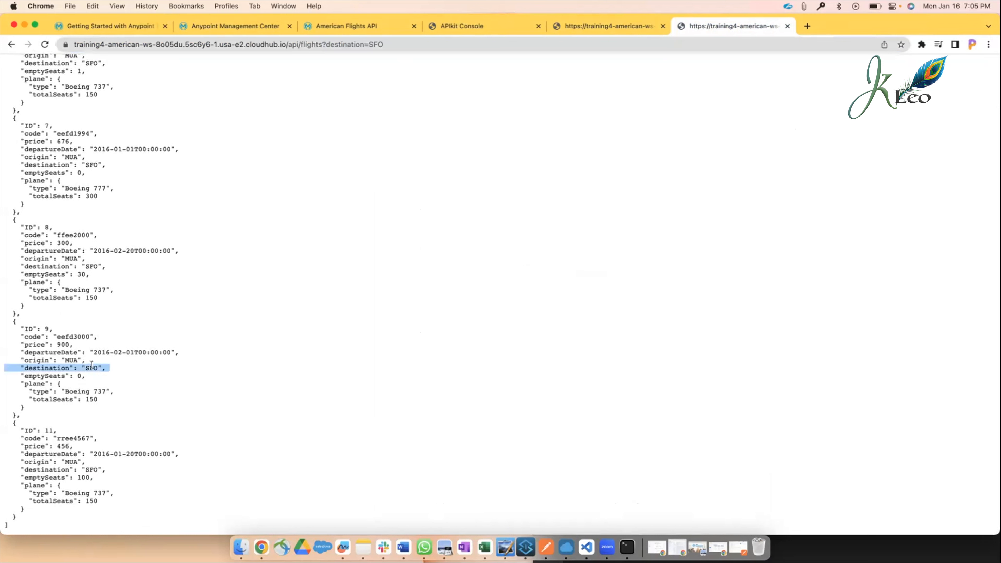
{"action": "triple_click", "coordinate": [91, 469]}
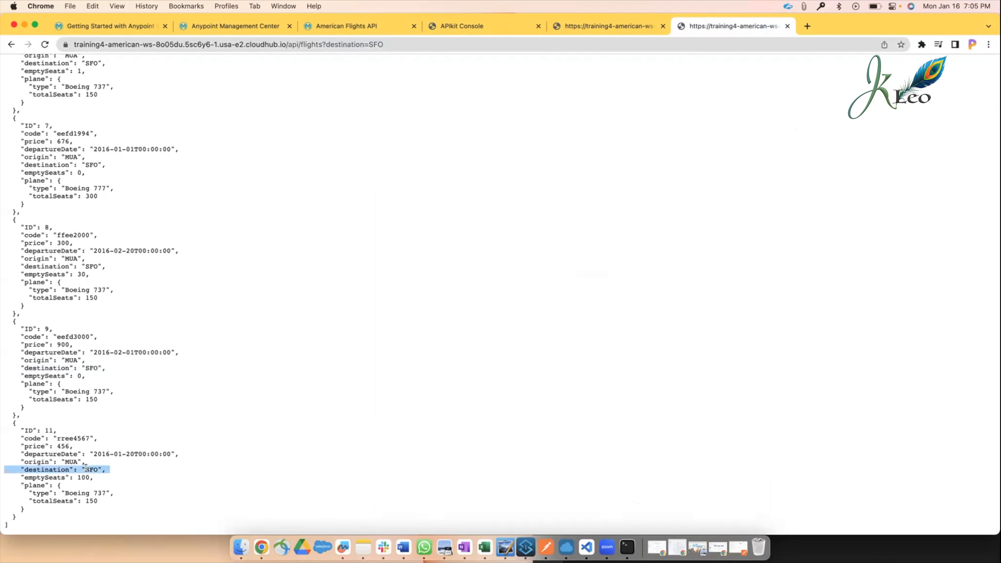
{"action": "triple_click", "coordinate": [77, 165]}
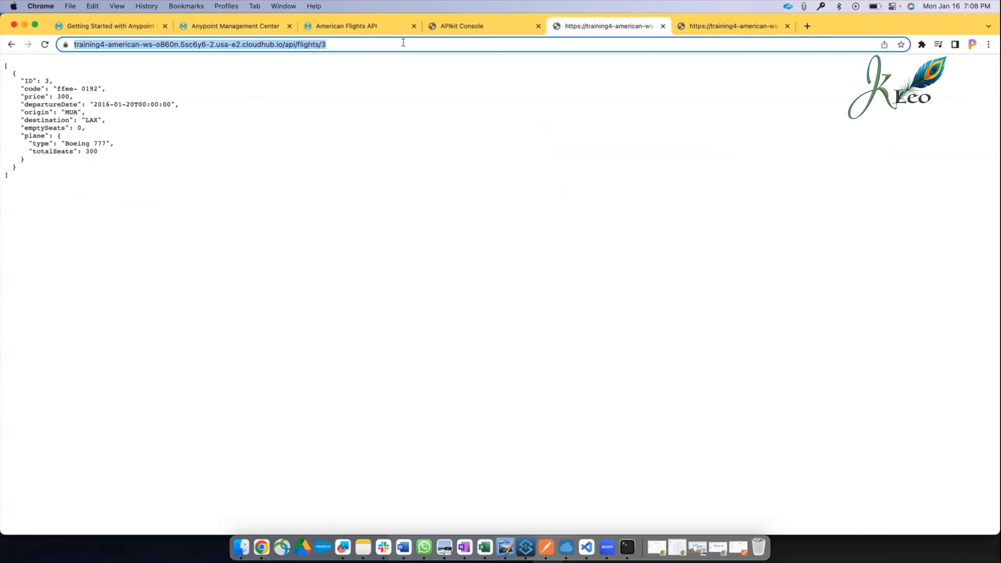
Request /api/flights?destination=SFO from the training4-american-ws-o860n deployment and look through the returned flights.
{"action": "left_click", "coordinate": [354, 43]}
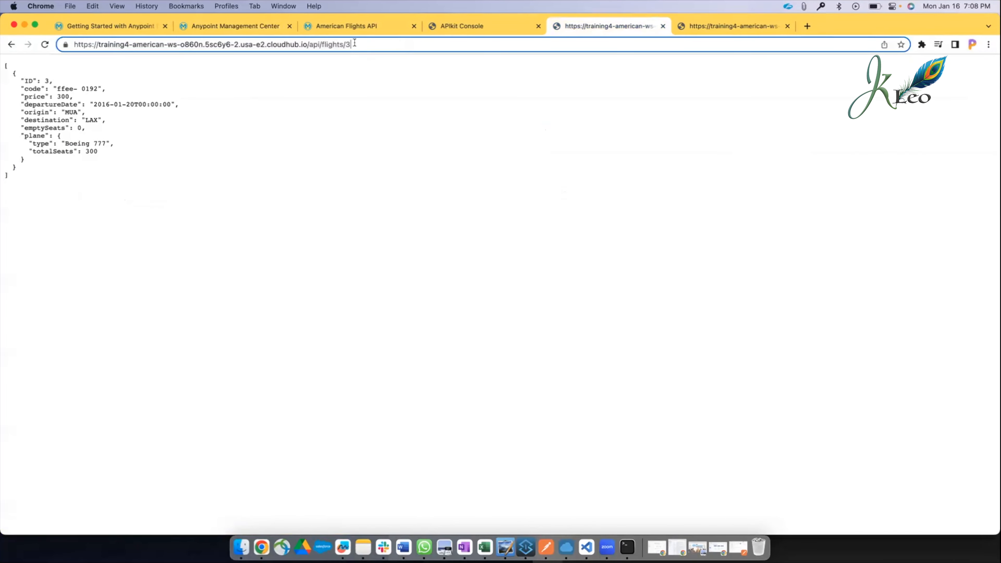
{"action": "key", "text": "BackSpace"}
{"action": "key", "text": "BackSpace"}
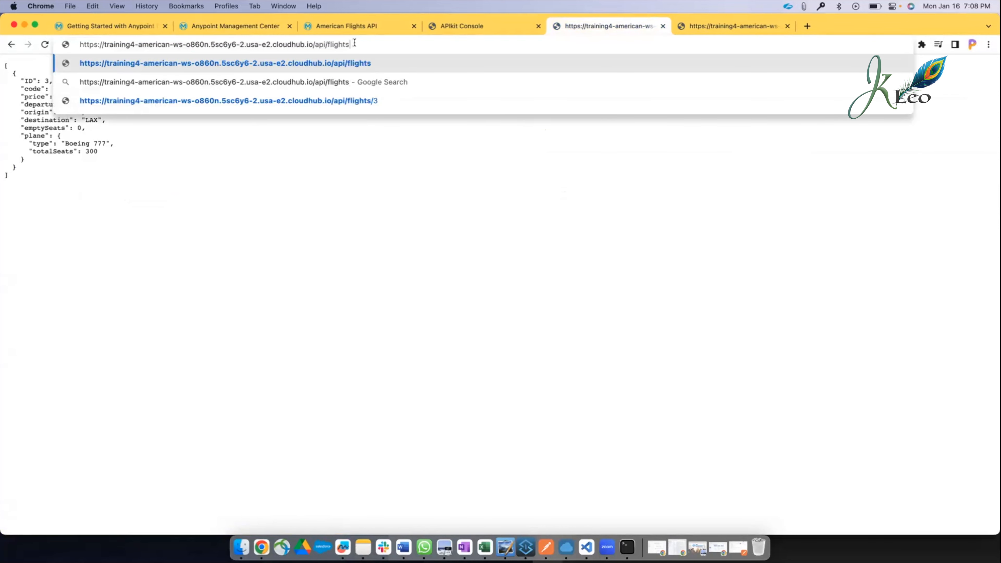
{"action": "type", "text": "?destination=SFO"}
{"action": "key", "text": "Return"}
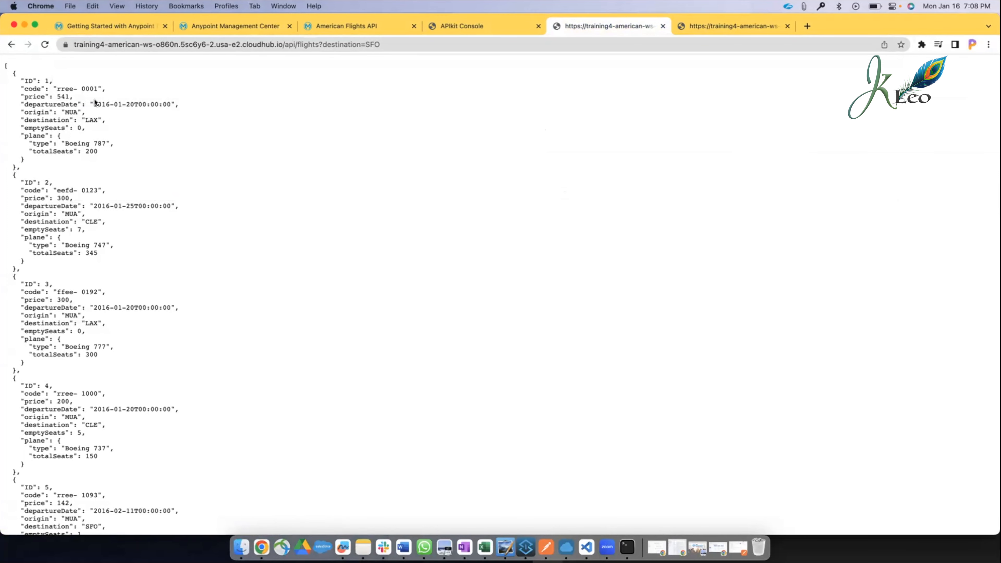
{"action": "scroll", "coordinate": [114, 253], "scroll_direction": "down", "scroll_amount": 8}
{"action": "scroll", "coordinate": [115, 247], "scroll_direction": "up", "scroll_amount": 8}
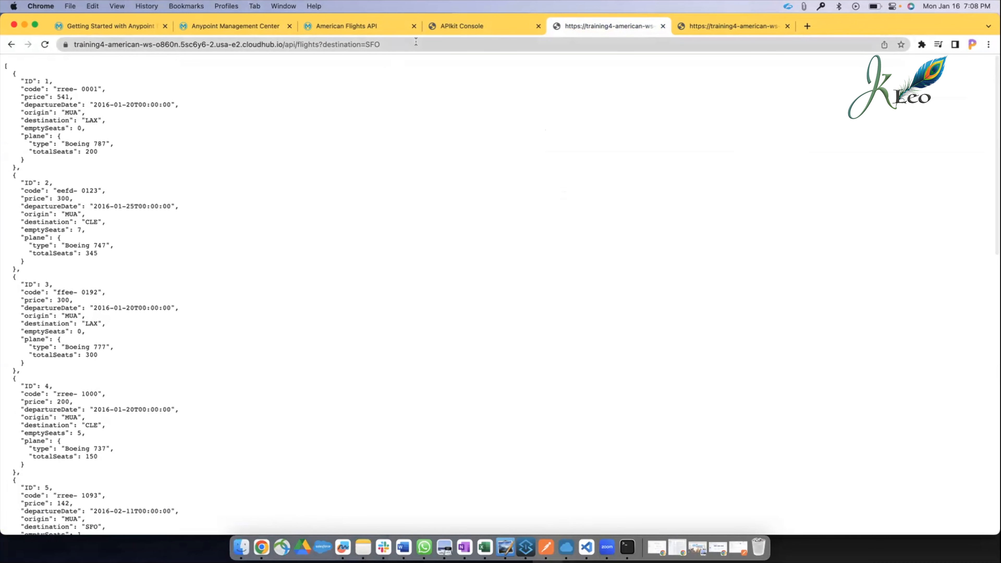
Compare the flight destinations returned by the 8o05du and o860n deployments for the same SFO request.
{"action": "left_click", "coordinate": [719, 23]}
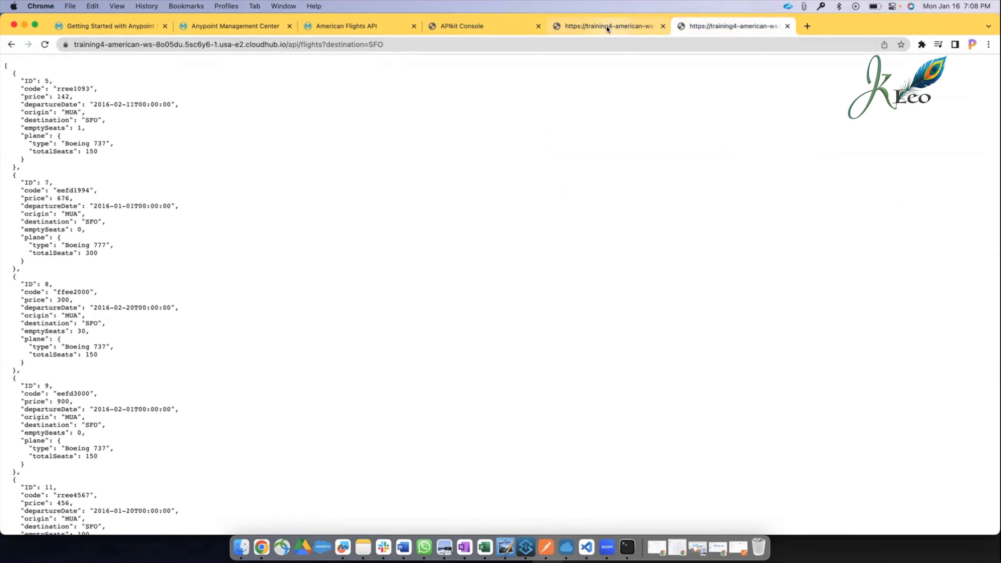
{"action": "left_click", "coordinate": [599, 23]}
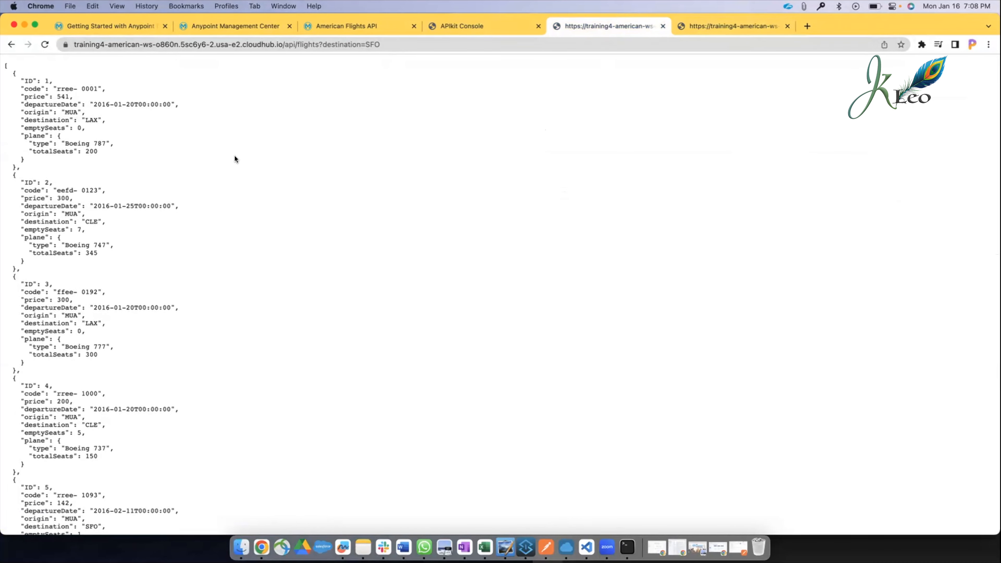
{"action": "scroll", "coordinate": [160, 220], "scroll_direction": "down", "scroll_amount": 3}
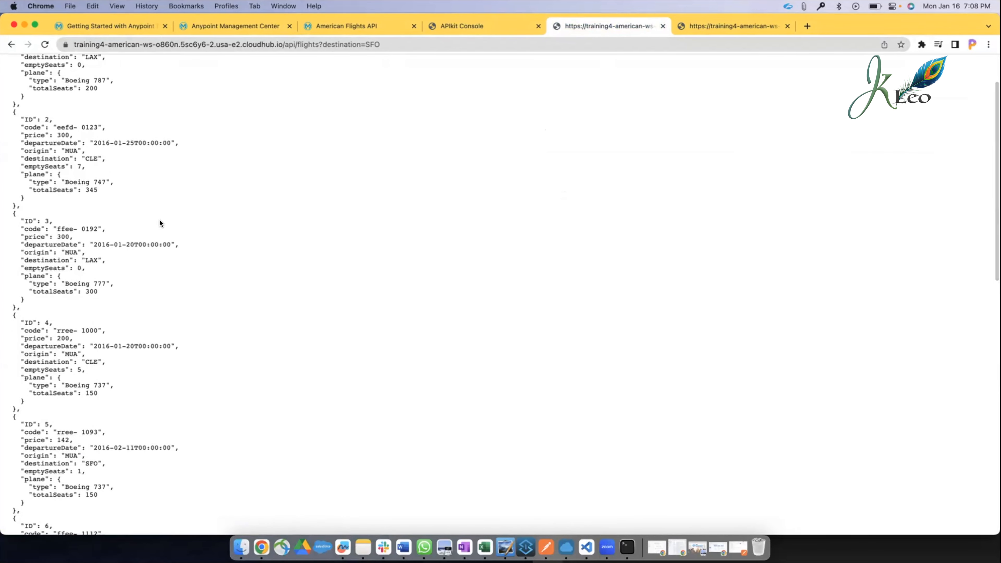
{"action": "triple_click", "coordinate": [97, 258]}
{"action": "double_click", "coordinate": [89, 259]}
{"action": "scroll", "coordinate": [89, 260], "scroll_direction": "up", "scroll_amount": 4}
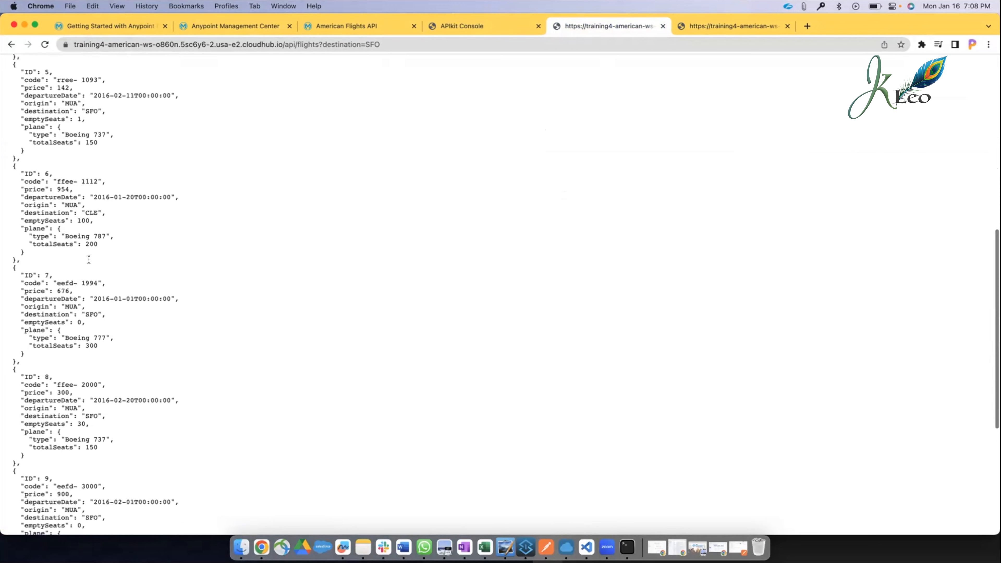
{"action": "double_click", "coordinate": [79, 224]}
{"action": "left_click", "coordinate": [287, 328]}
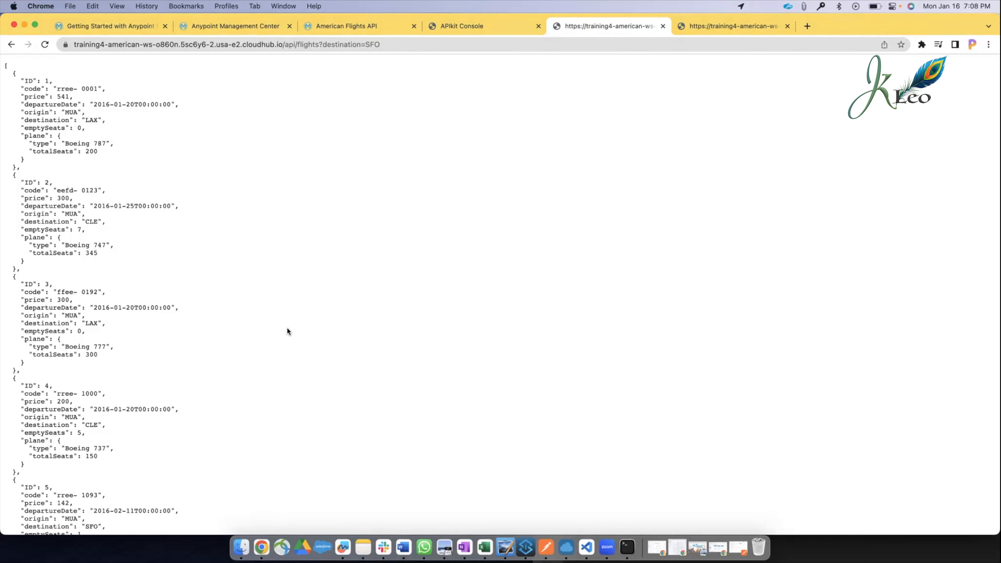
{"action": "scroll", "coordinate": [287, 327], "scroll_direction": "up", "scroll_amount": 3}
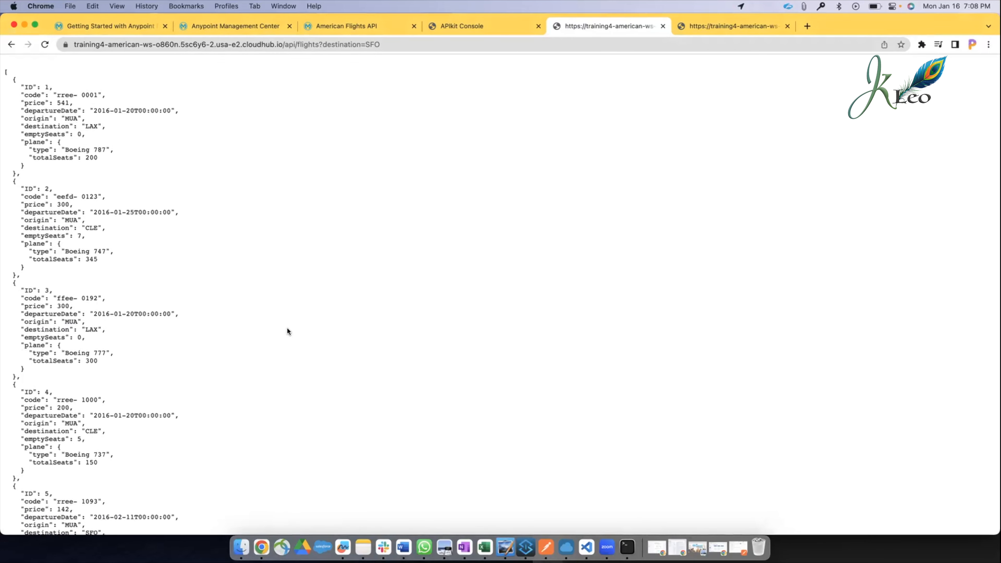
Check the first two flights' destinations in the o860n response and resend /api/flights?destination=SFO to look through the refreshed list.
{"action": "triple_click", "coordinate": [85, 117]}
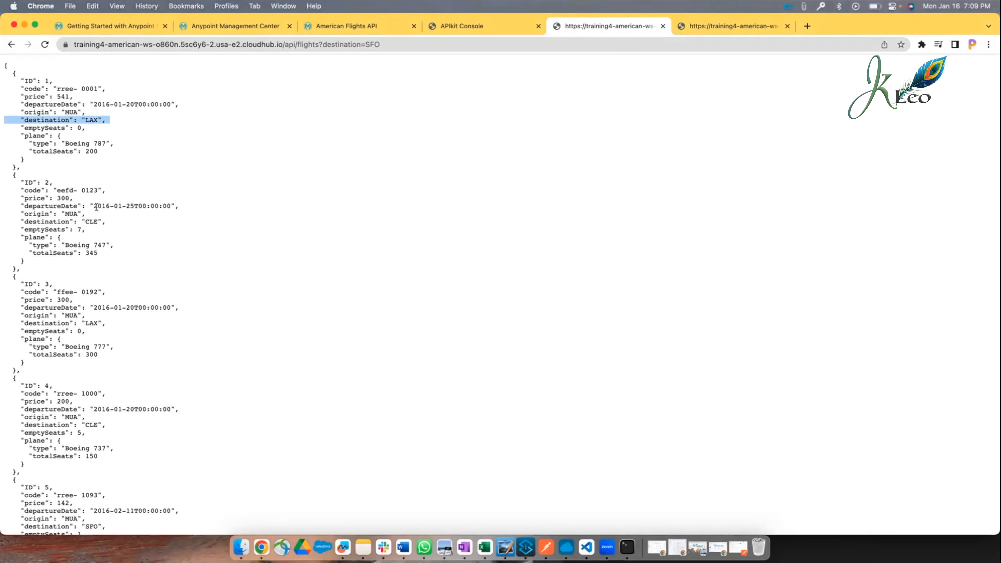
{"action": "triple_click", "coordinate": [91, 222]}
{"action": "left_click", "coordinate": [424, 43]}
{"action": "key", "text": "Return"}
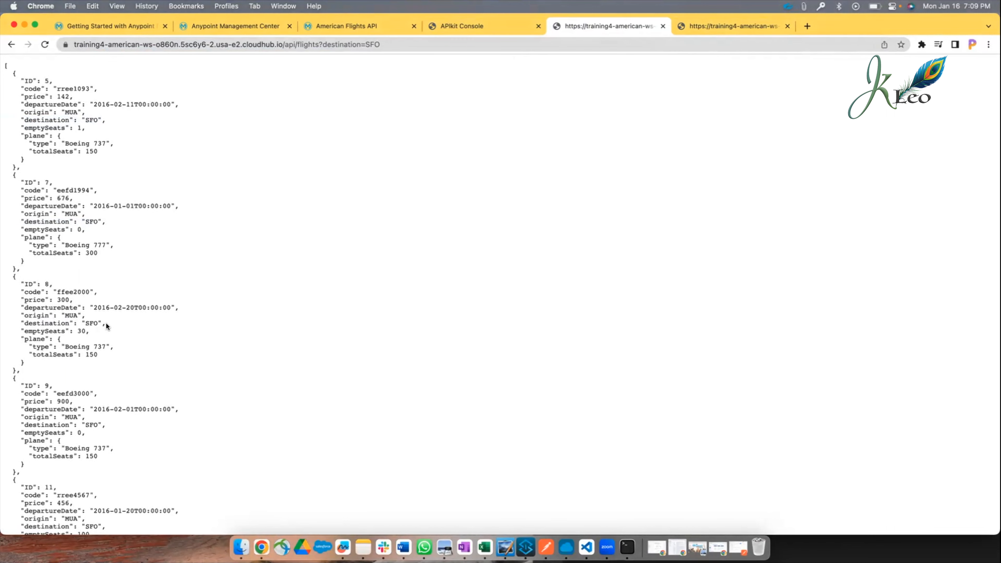
{"action": "scroll", "coordinate": [105, 322], "scroll_direction": "down", "scroll_amount": 3}
{"action": "scroll", "coordinate": [106, 323], "scroll_direction": "up", "scroll_amount": 3}
Request the o860n SFO flights once more and check the destination fields of the first two flights.
{"action": "left_click", "coordinate": [219, 44]}
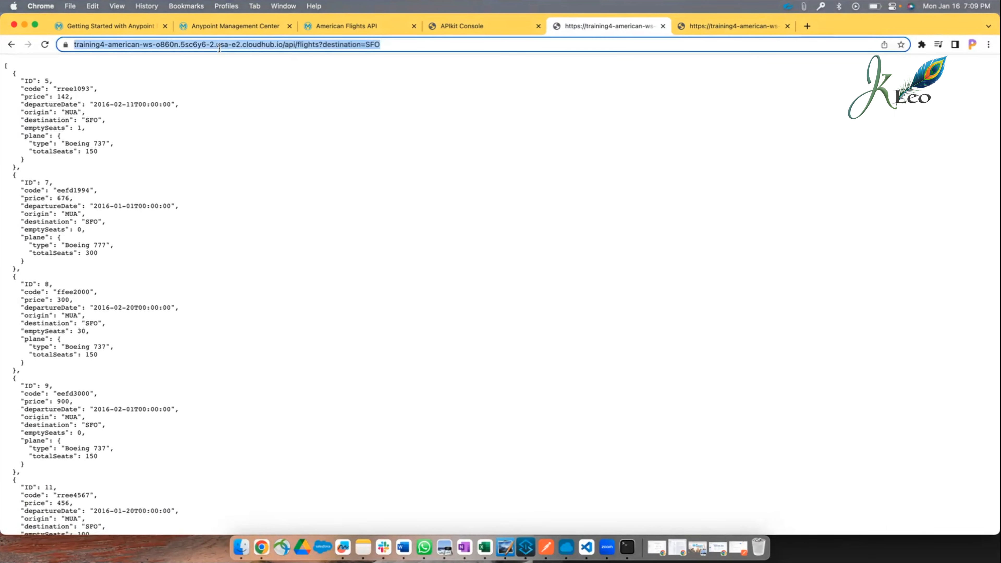
{"action": "key", "text": "Return"}
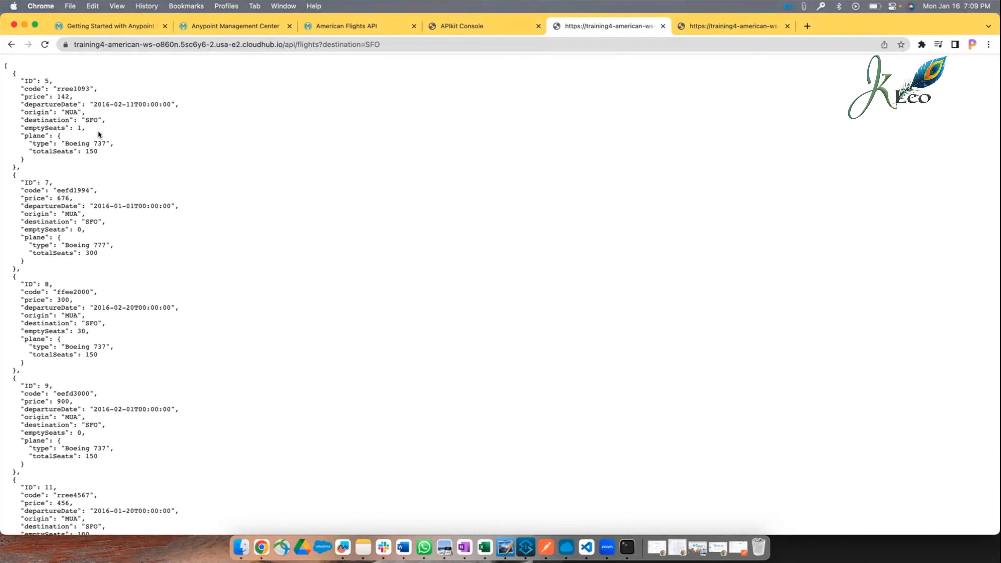
{"action": "triple_click", "coordinate": [93, 120]}
{"action": "triple_click", "coordinate": [88, 220]}
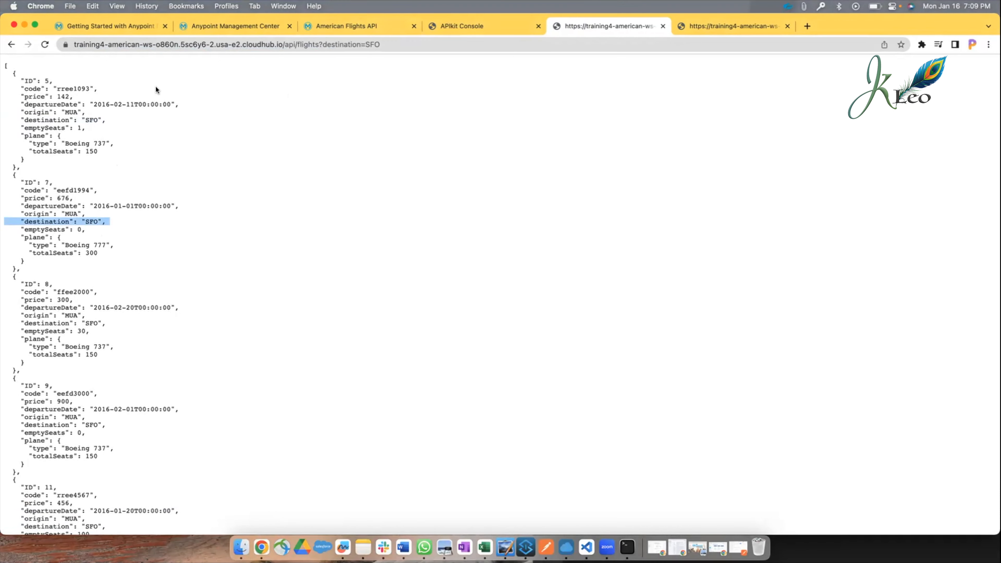
Return to the walkthrough 5-2 course page and highlight its Getting Started with Anypoint Platform heading.
{"action": "left_click", "coordinate": [136, 21]}
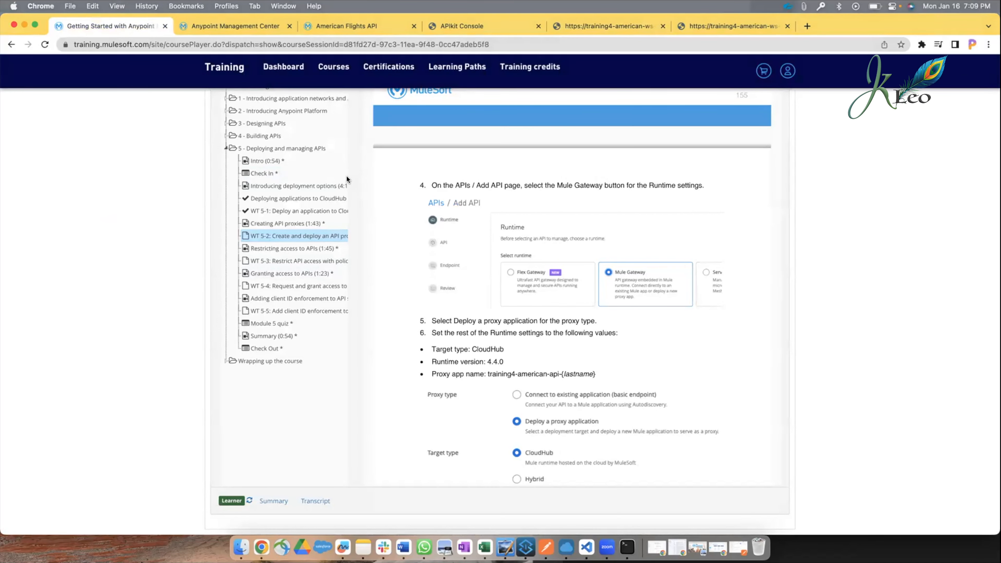
{"action": "scroll", "coordinate": [347, 176], "scroll_direction": "up", "scroll_amount": 2}
{"action": "scroll", "coordinate": [235, 346], "scroll_direction": "up", "scroll_amount": 5}
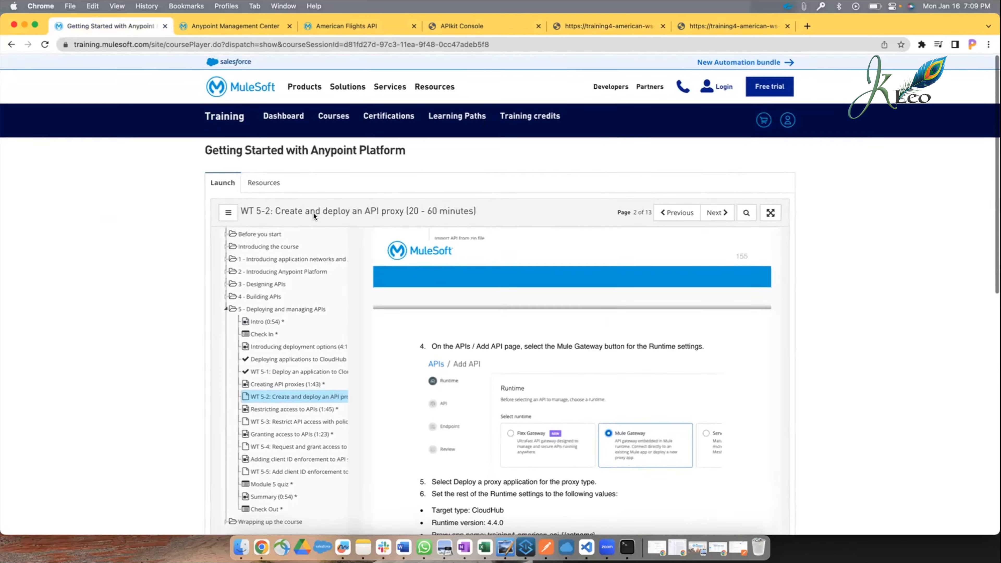
{"action": "left_click_drag", "start_coordinate": [422, 148], "coordinate": [195, 150]}
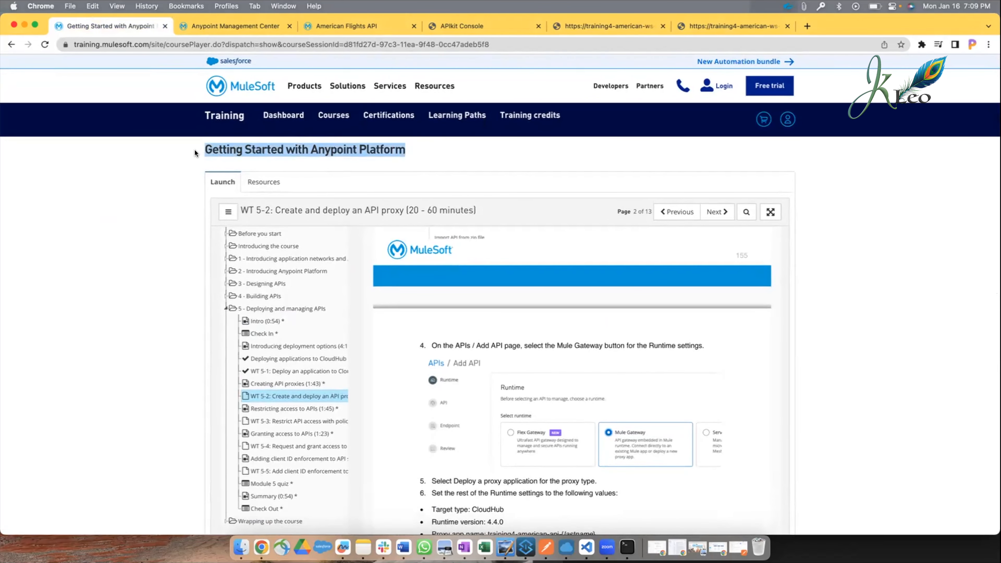